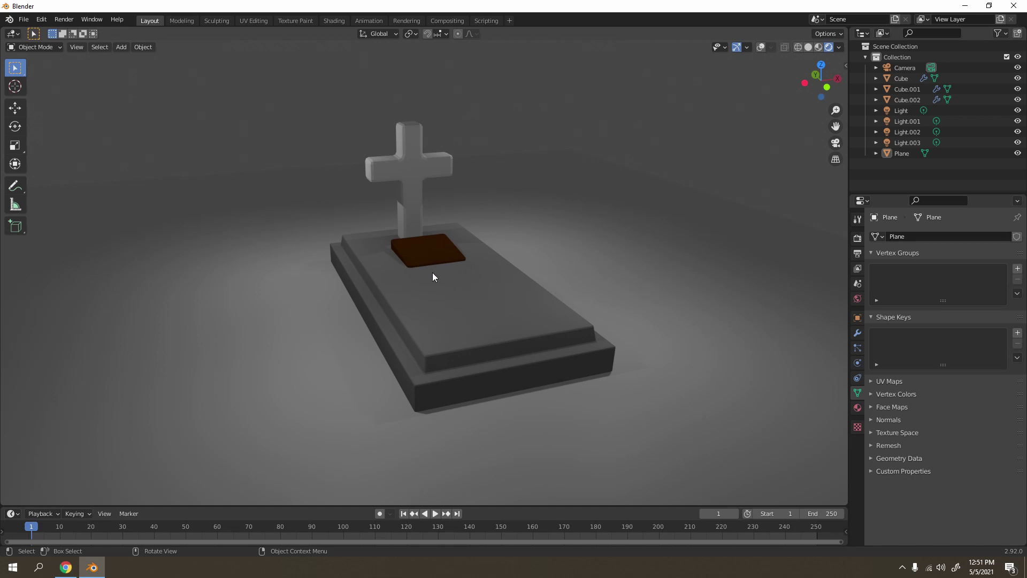
- Click through Cube.001, the Plane, the brown plaque and the white cross to identify each piece
{"action": "left_click", "coordinate": [443, 336]}
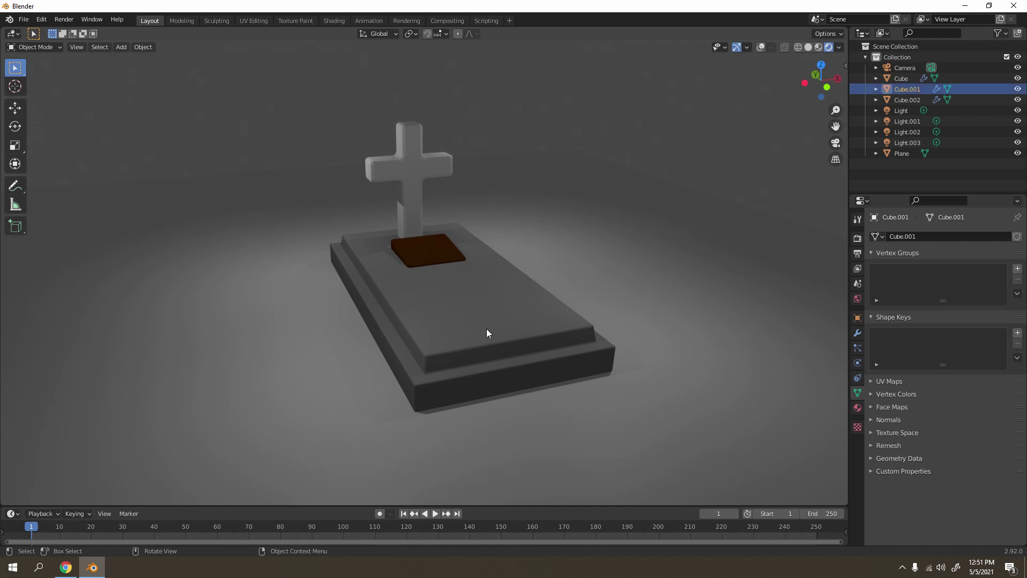
{"action": "left_click", "coordinate": [448, 348]}
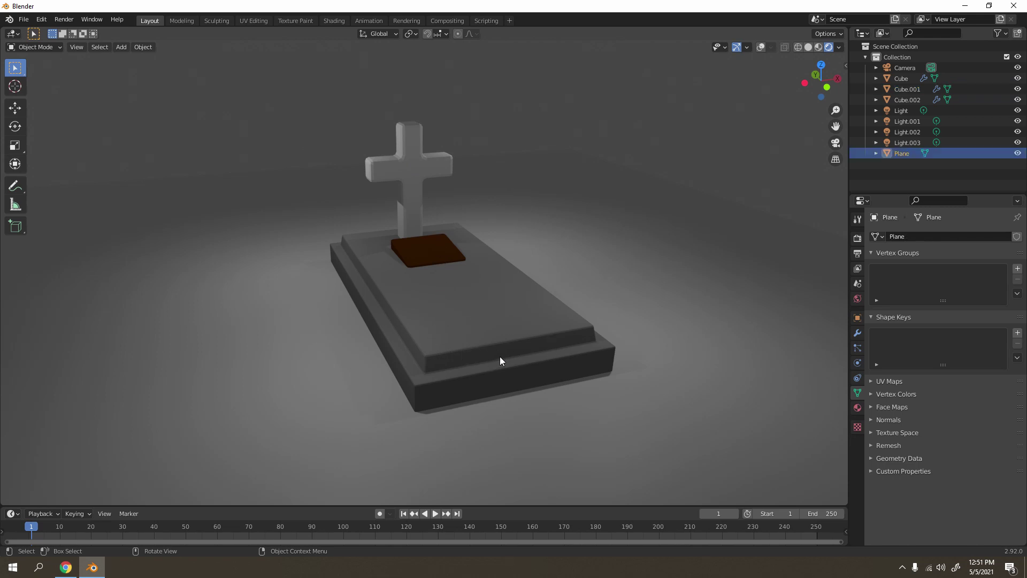
{"action": "left_click", "coordinate": [447, 248]}
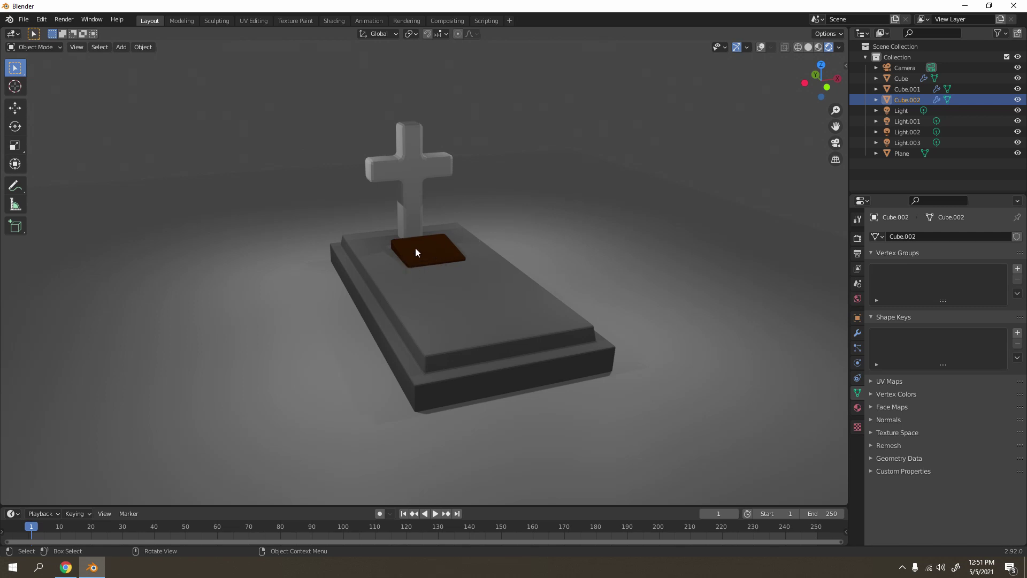
{"action": "left_click", "coordinate": [407, 179]}
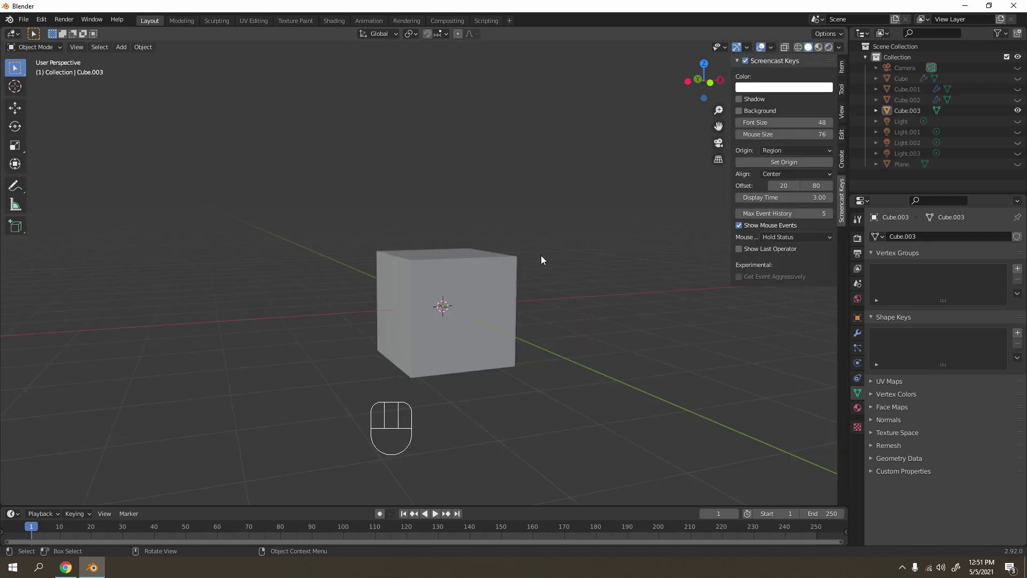
- Select the new cube and frame it from the front with the sidebar hidden
{"action": "left_click", "coordinate": [477, 271]}
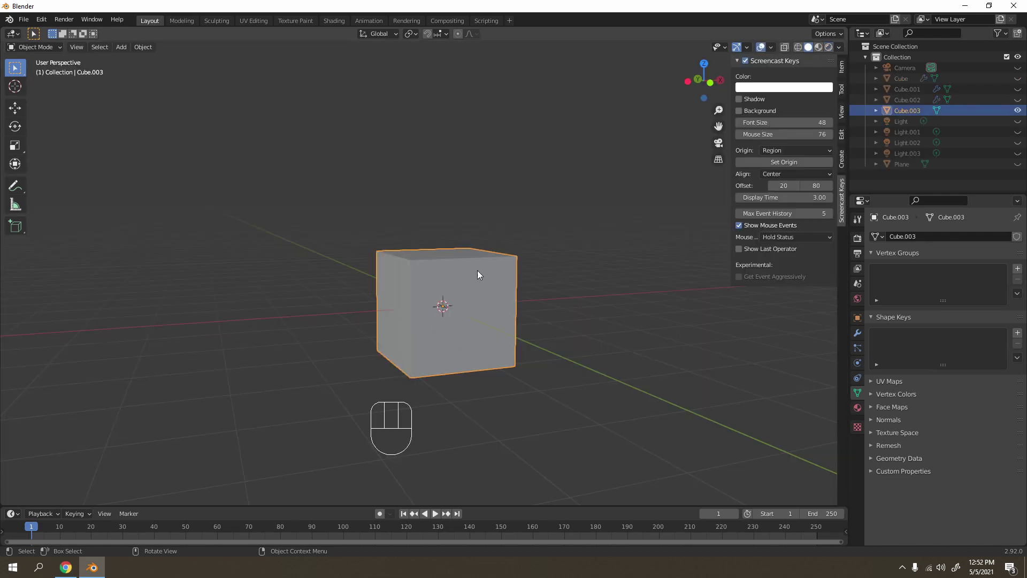
{"action": "key", "text": "KP_1"}
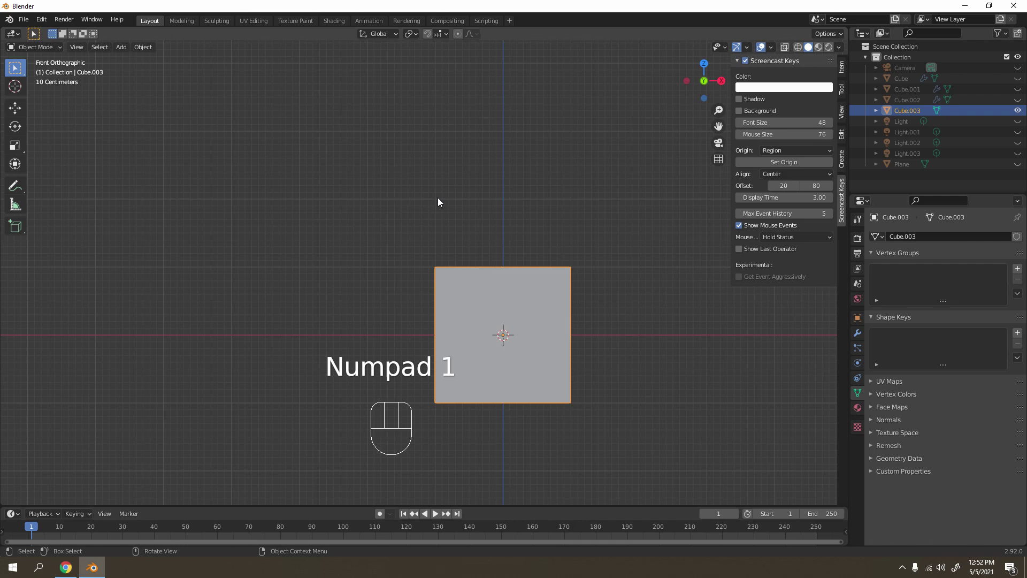
{"action": "key", "text": "n"}
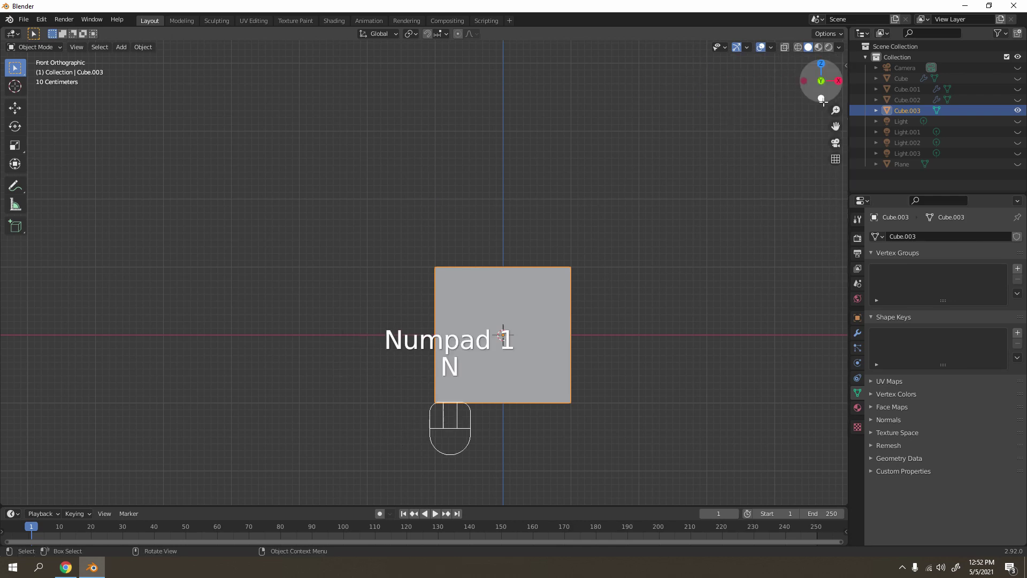
{"action": "middle_click_drag", "start_coordinate": [503, 313], "coordinate": [438, 208], "text": "shift"}
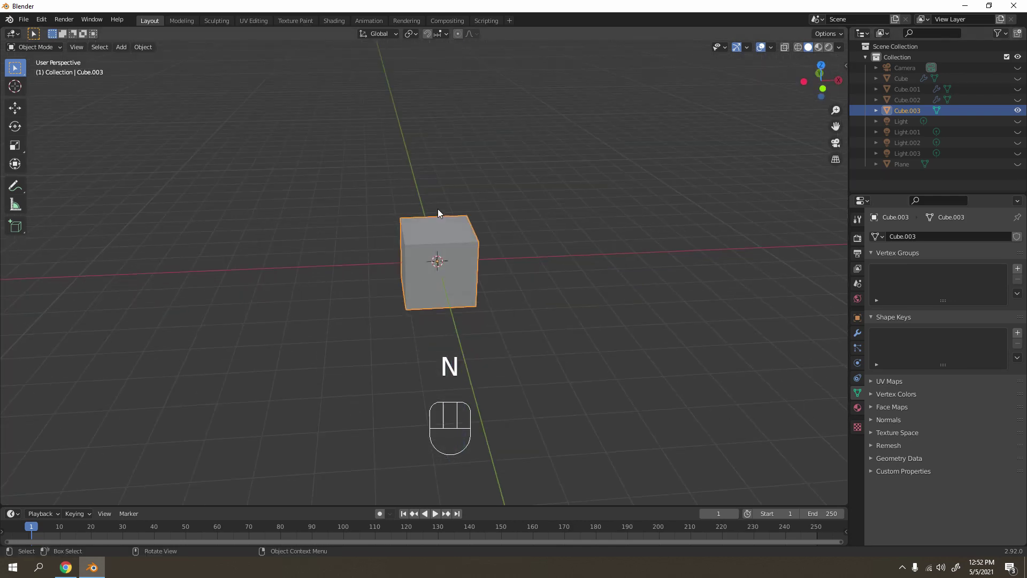
- In Edit Mode, select the loop of four side faces around the cube
{"action": "key", "text": "Tab"}
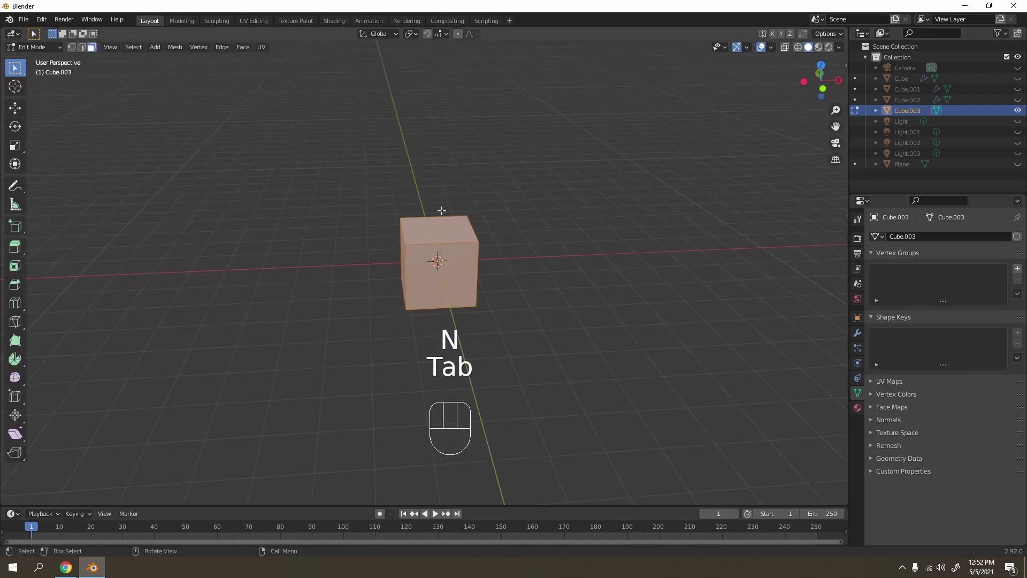
{"action": "left_click", "coordinate": [422, 238]}
{"action": "middle_click_drag", "start_coordinate": [422, 239], "coordinate": [428, 182]}
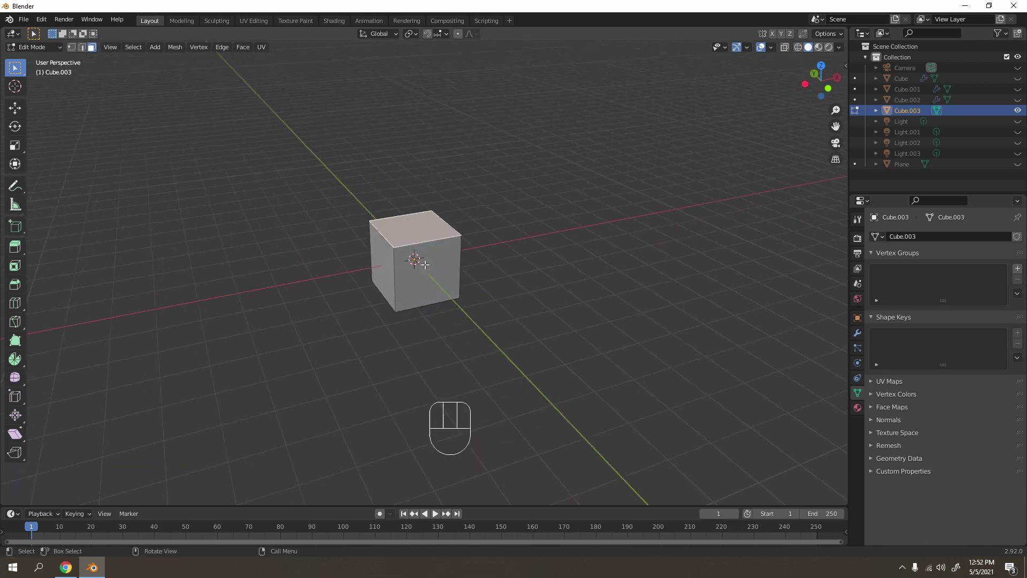
{"action": "left_click", "coordinate": [391, 244], "text": "alt"}
{"action": "middle_click_drag", "start_coordinate": [578, 256], "coordinate": [578, 199]}
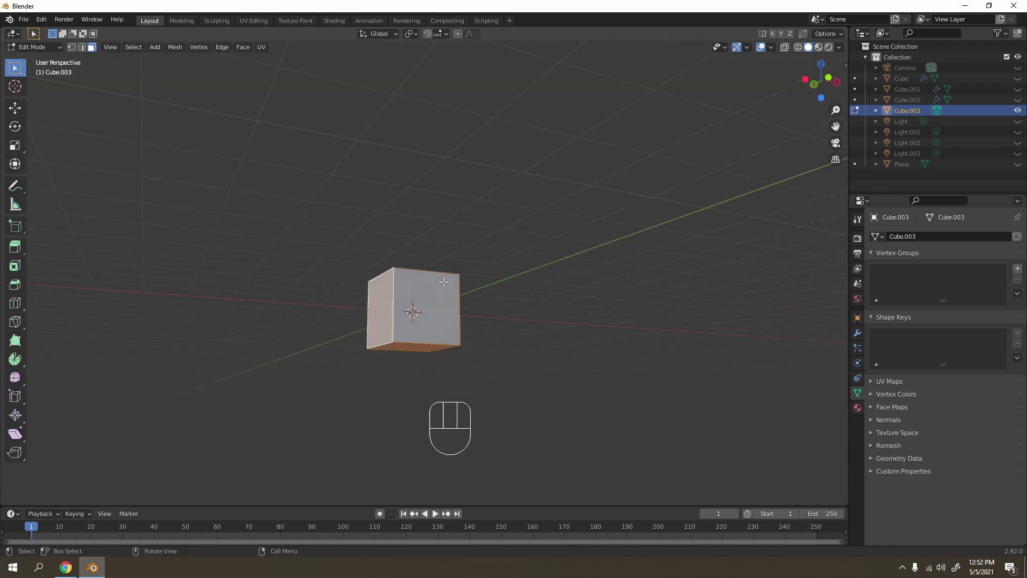
{"action": "middle_click_drag", "start_coordinate": [518, 368], "coordinate": [540, 260]}
{"action": "middle_click_drag", "start_coordinate": [468, 359], "coordinate": [501, 278]}
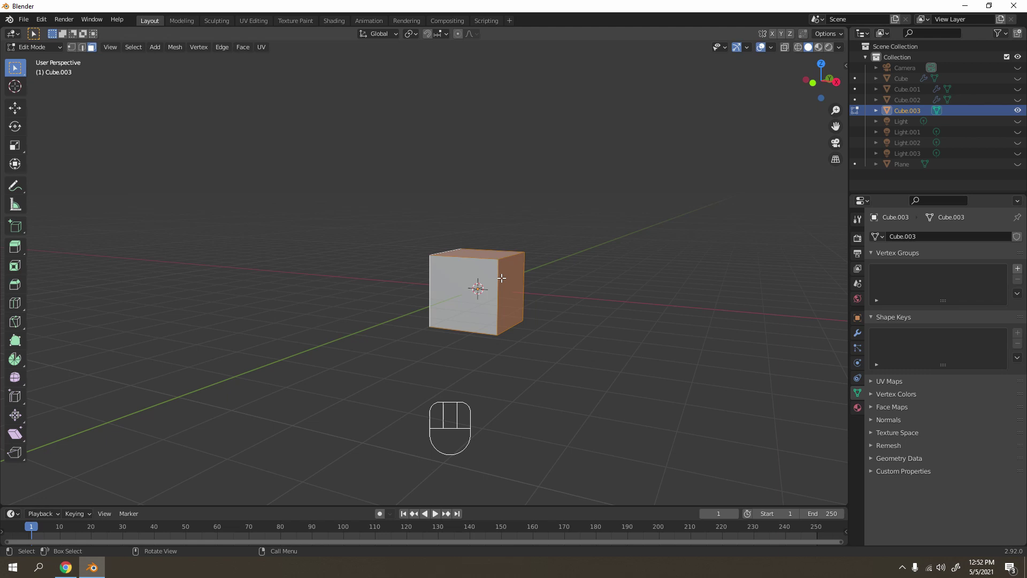
- Extrude the four side faces individually by about 3.16 m to form the arms
{"action": "right_click", "coordinate": [502, 279]}
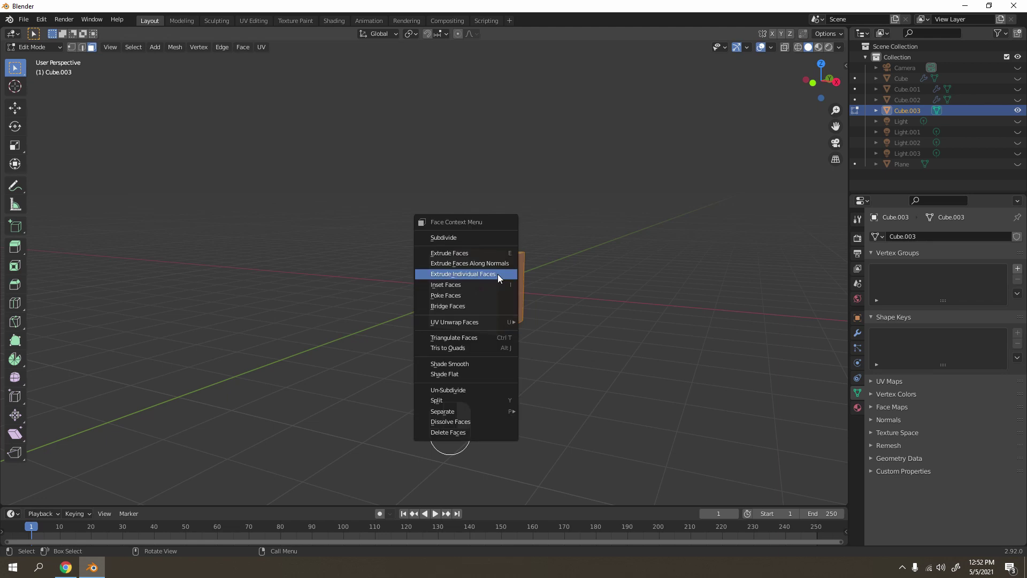
{"action": "left_click", "coordinate": [498, 274]}
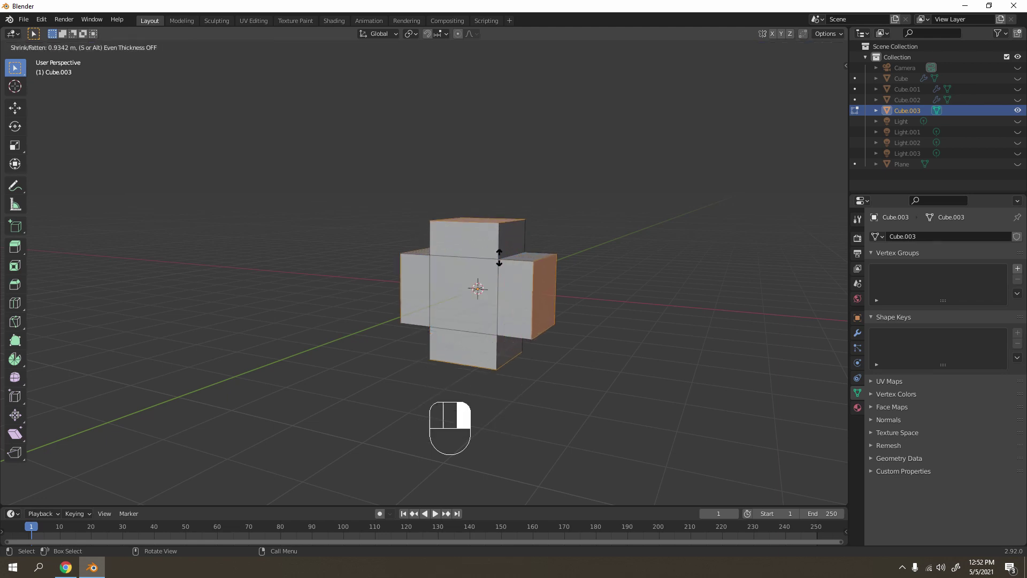
{"action": "left_click", "coordinate": [500, 217]}
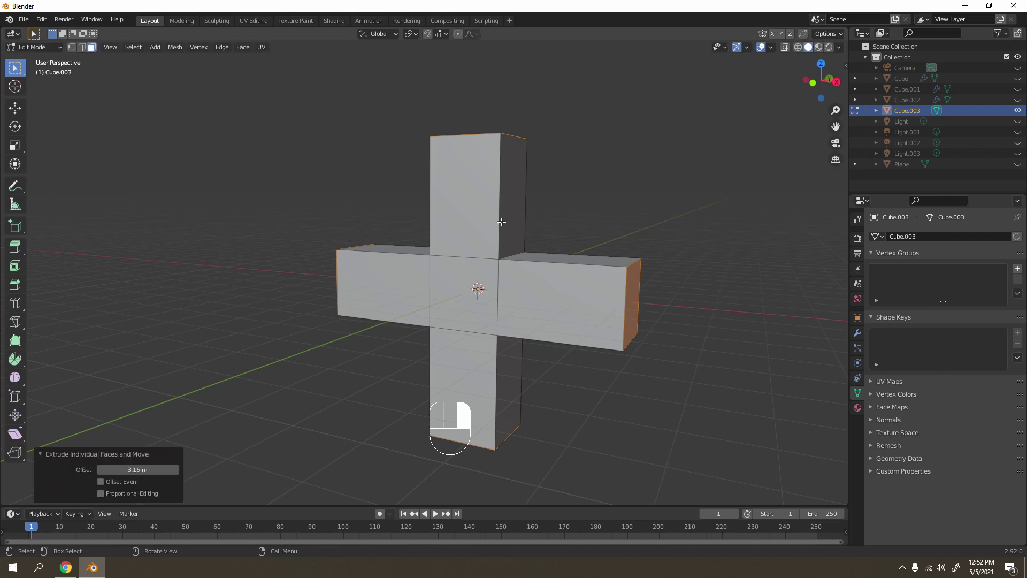
{"action": "middle_click_drag", "start_coordinate": [500, 218], "coordinate": [520, 262]}
- Move the lower arm's end face down about 4.8 m to lengthen it
{"action": "key", "text": "KP_1"}
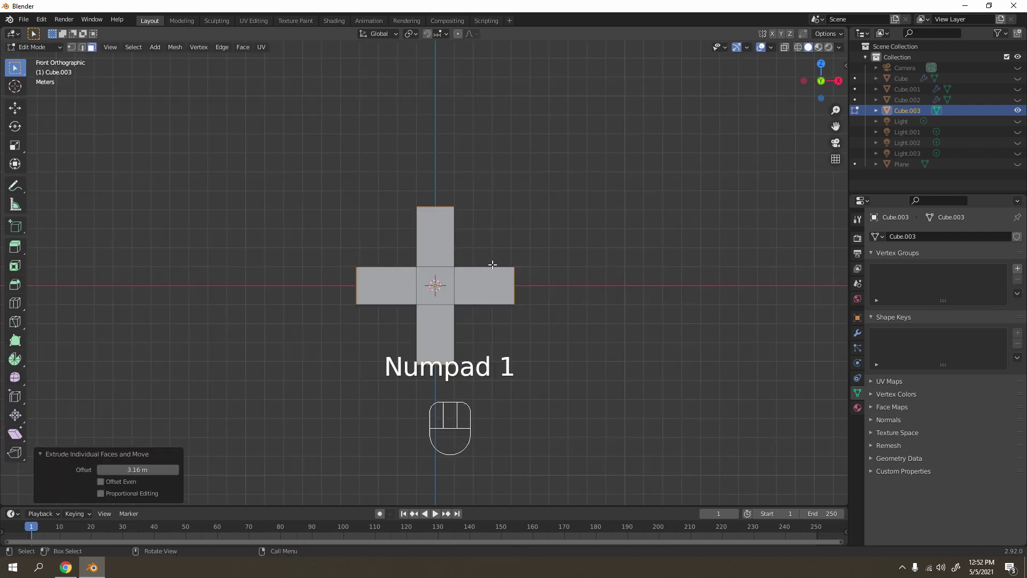
{"action": "scroll", "coordinate": [501, 267], "scroll_direction": "up", "scroll_amount": 2}
{"action": "middle_click_drag", "start_coordinate": [503, 305], "coordinate": [432, 411]}
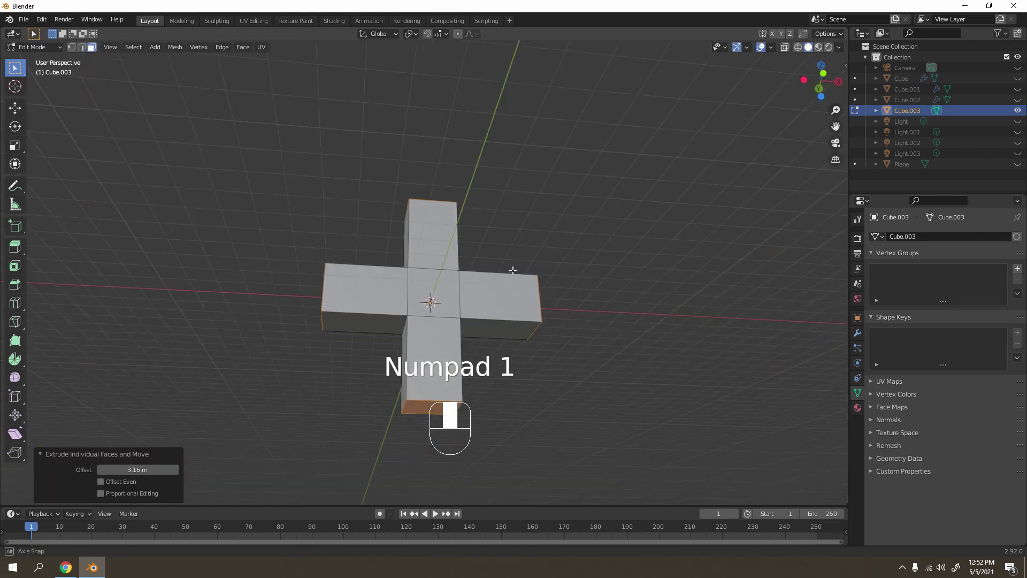
{"action": "left_click", "coordinate": [432, 411]}
{"action": "key", "text": "KP_1"}
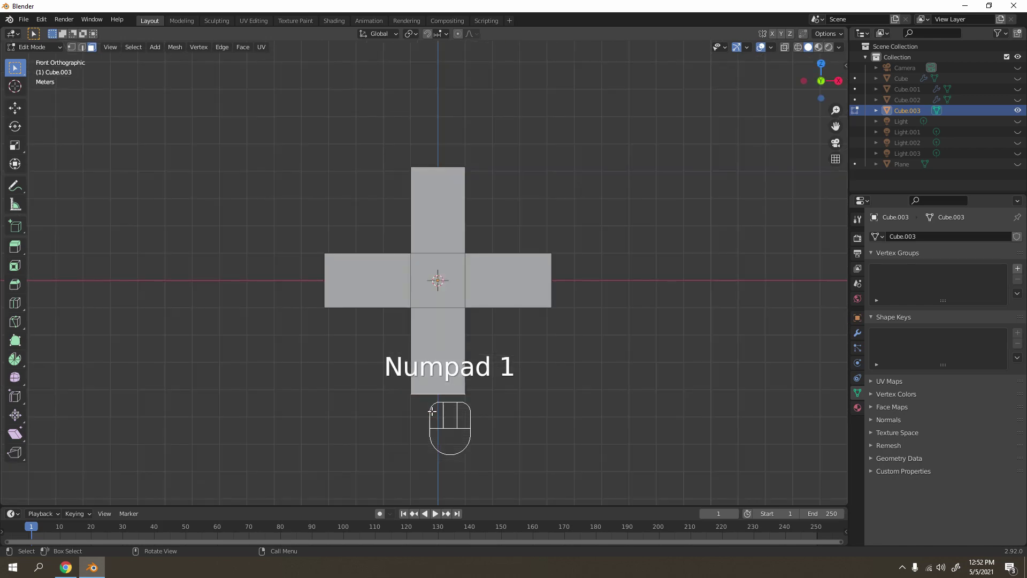
{"action": "scroll", "coordinate": [432, 411], "scroll_direction": "down", "scroll_amount": 3}
{"action": "key", "text": "g"}
{"action": "middle_click_drag", "start_coordinate": [649, 274], "coordinate": [667, 352]}
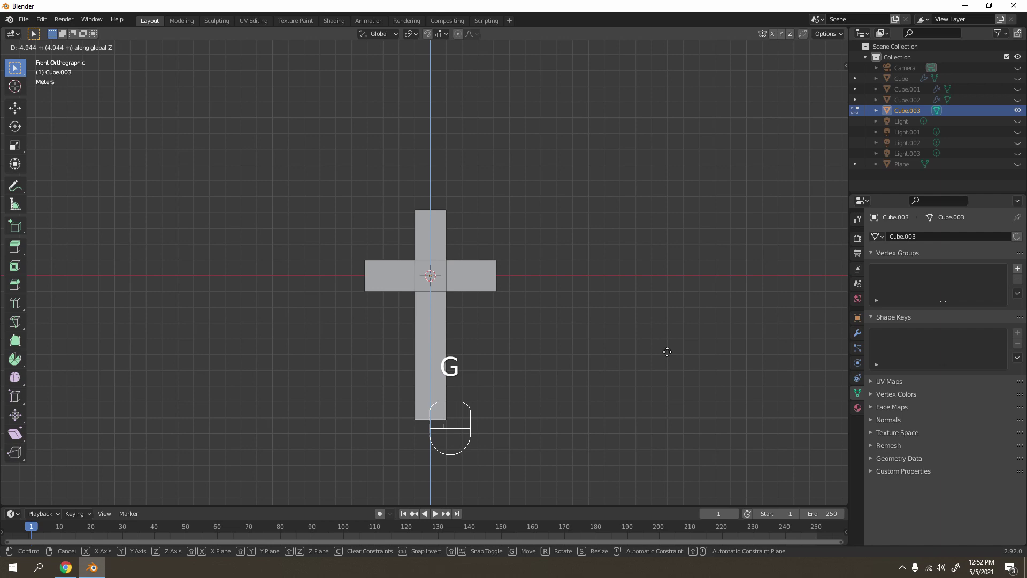
{"action": "left_click", "coordinate": [666, 348]}
- Return Cube.003 to Object Mode and orbit around the thick cross to inspect it
{"action": "key", "text": "Tab"}
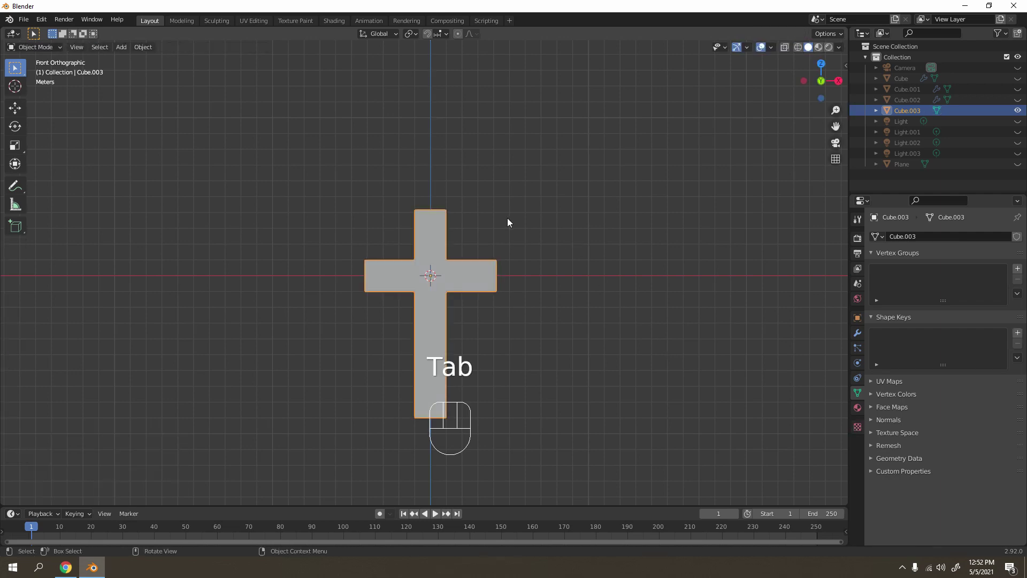
{"action": "middle_click_drag", "start_coordinate": [509, 223], "coordinate": [320, 79]}
{"action": "key", "text": "KP_1"}
{"action": "scroll", "coordinate": [409, 214], "scroll_direction": "up", "scroll_amount": 5}
{"action": "scroll", "coordinate": [320, 79], "scroll_direction": "down", "scroll_amount": 4}
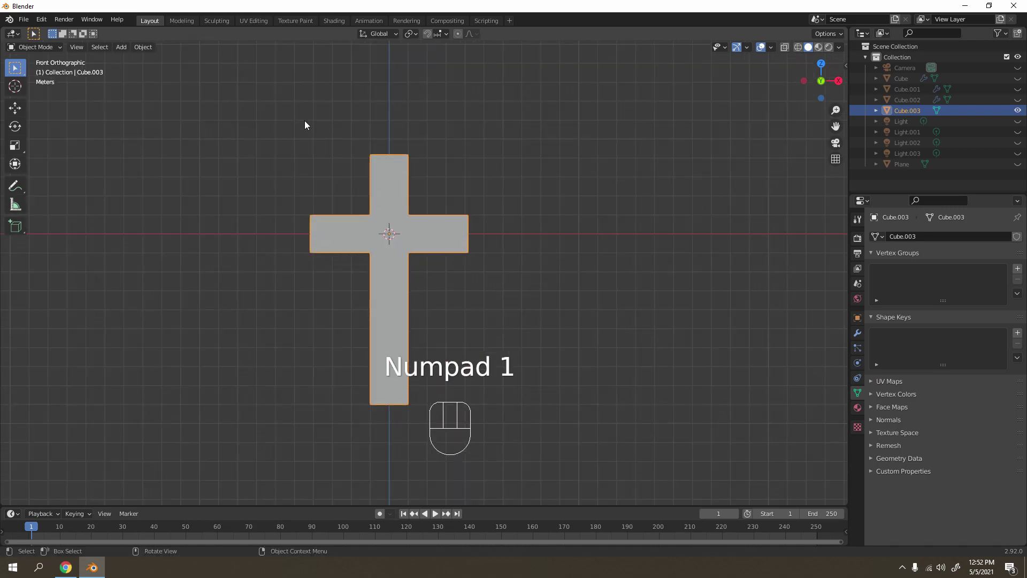
{"action": "middle_click_drag", "start_coordinate": [305, 121], "coordinate": [561, 199]}
{"action": "scroll", "coordinate": [433, 185], "scroll_direction": "up", "scroll_amount": 5}
{"action": "scroll", "coordinate": [559, 195], "scroll_direction": "up", "scroll_amount": 2}
{"action": "middle_click_drag", "start_coordinate": [409, 290], "coordinate": [470, 317]}
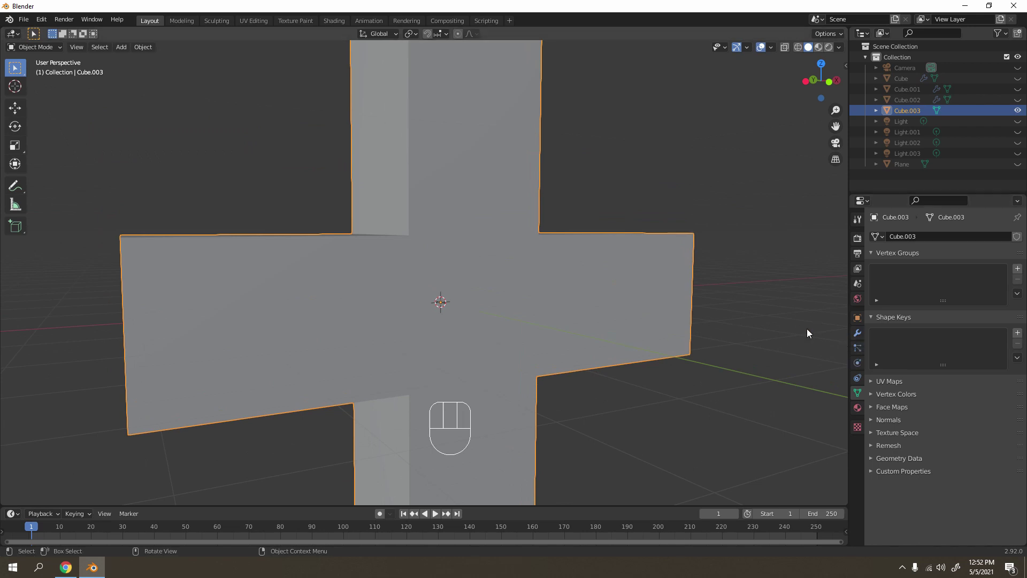
{"action": "scroll", "coordinate": [458, 235], "scroll_direction": "down", "scroll_amount": 5}
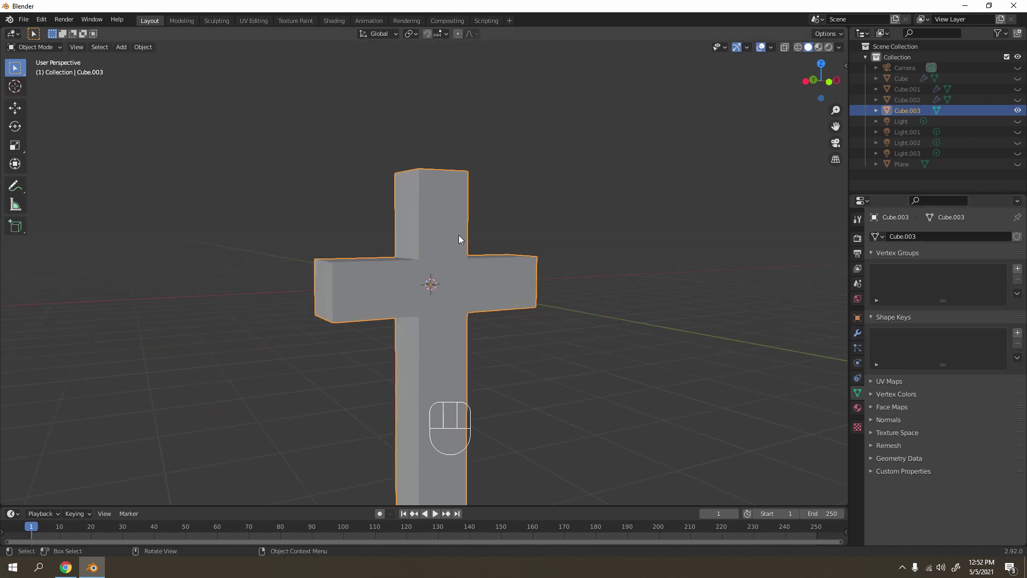
- Add a Bevel modifier to the cross with 0.1 m amount, 2 segments and 30° angle limit
{"action": "left_click", "coordinate": [858, 334]}
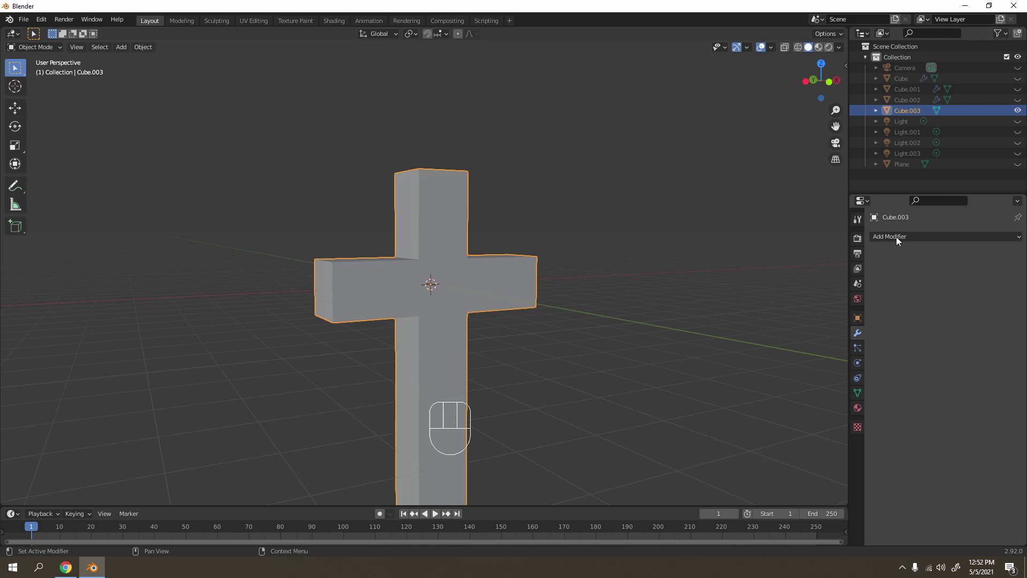
{"action": "left_click", "coordinate": [898, 237]}
{"action": "left_click", "coordinate": [815, 276]}
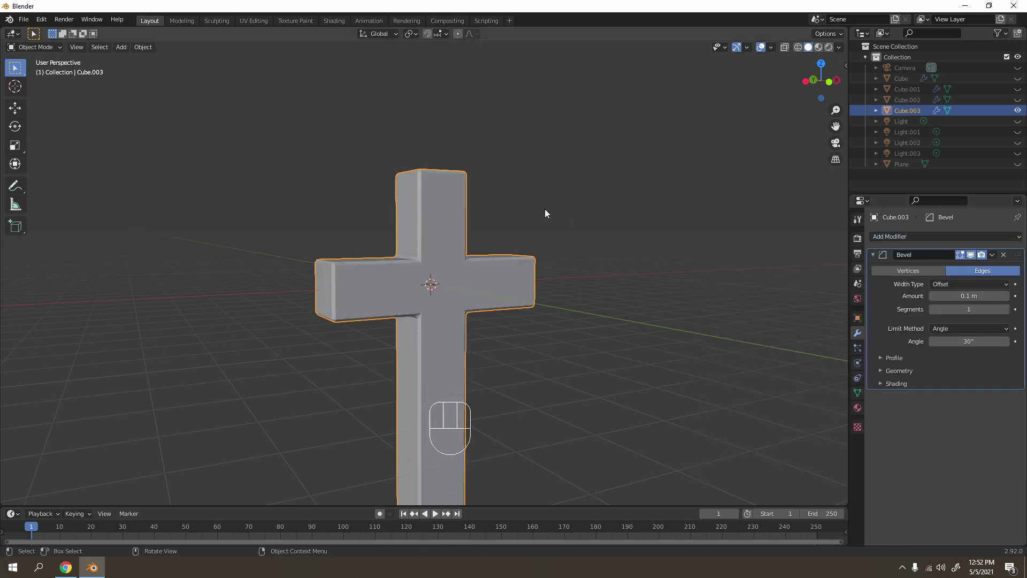
{"action": "scroll", "coordinate": [545, 208], "scroll_direction": "up", "scroll_amount": 5}
{"action": "middle_click_drag", "start_coordinate": [496, 197], "coordinate": [497, 278], "text": "shift"}
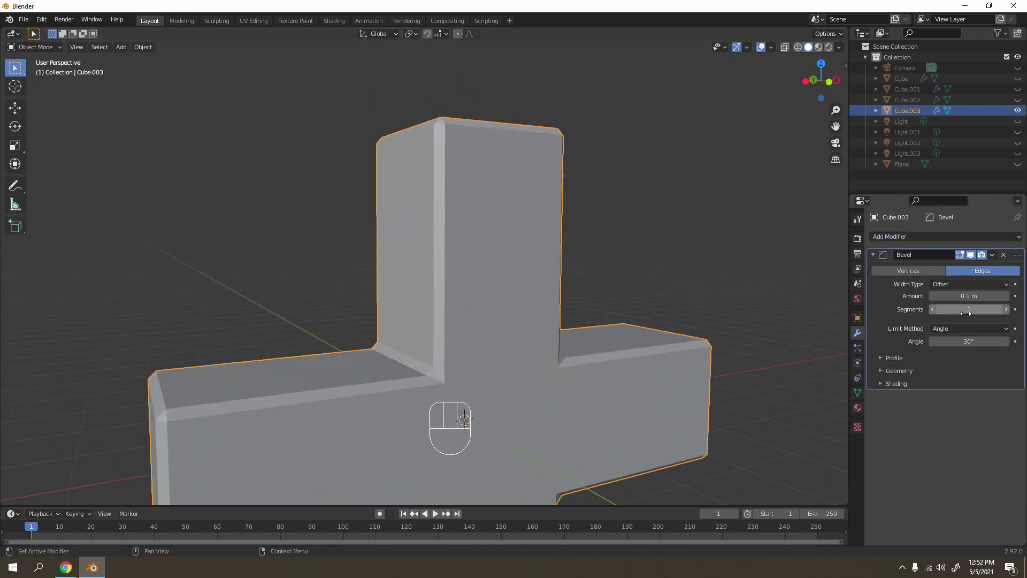
{"action": "left_click", "coordinate": [1007, 309]}
- Zoom in on the cross's inner corners to inspect the pinched bevel artifacts
{"action": "mouse_move", "coordinate": [486, 206]}
{"action": "middle_mouse_down"}
{"action": "mouse_move", "coordinate": [522, 172]}
{"action": "mouse_move", "coordinate": [471, 244]}
{"action": "mouse_move", "coordinate": [468, 214]}
{"action": "middle_mouse_up"}
{"action": "scroll", "coordinate": [470, 176], "scroll_direction": "down", "scroll_amount": 2}
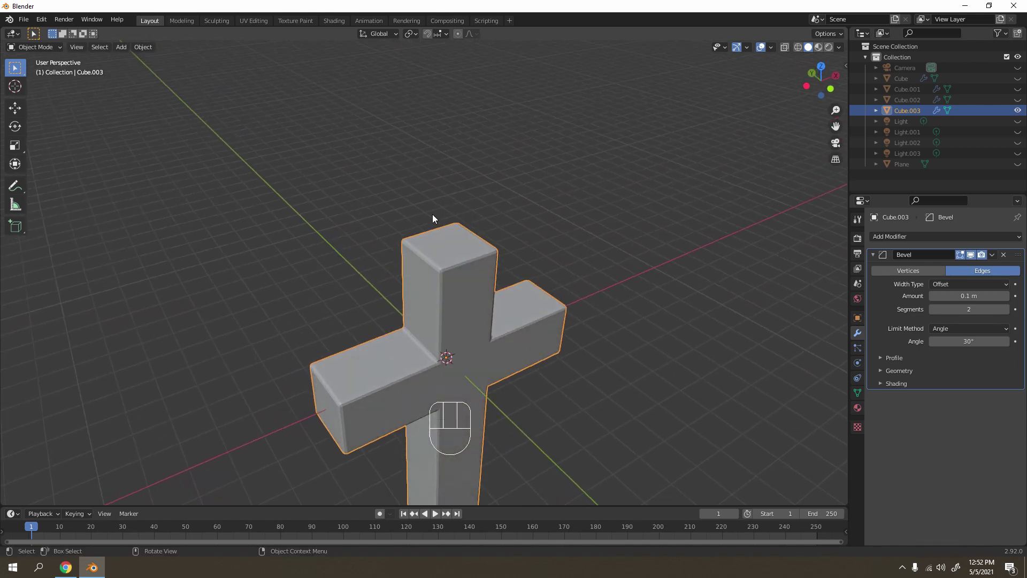
{"action": "scroll", "coordinate": [509, 270], "scroll_direction": "up", "scroll_amount": 3}
{"action": "middle_click_drag", "start_coordinate": [509, 279], "coordinate": [495, 255]}
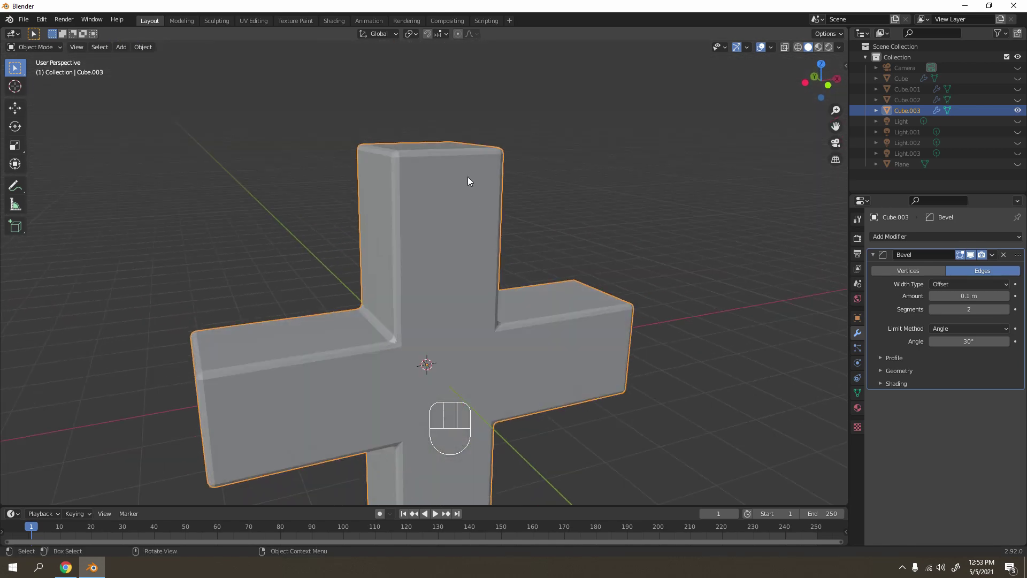
{"action": "middle_click_drag", "start_coordinate": [467, 177], "coordinate": [527, 151], "text": "shift"}
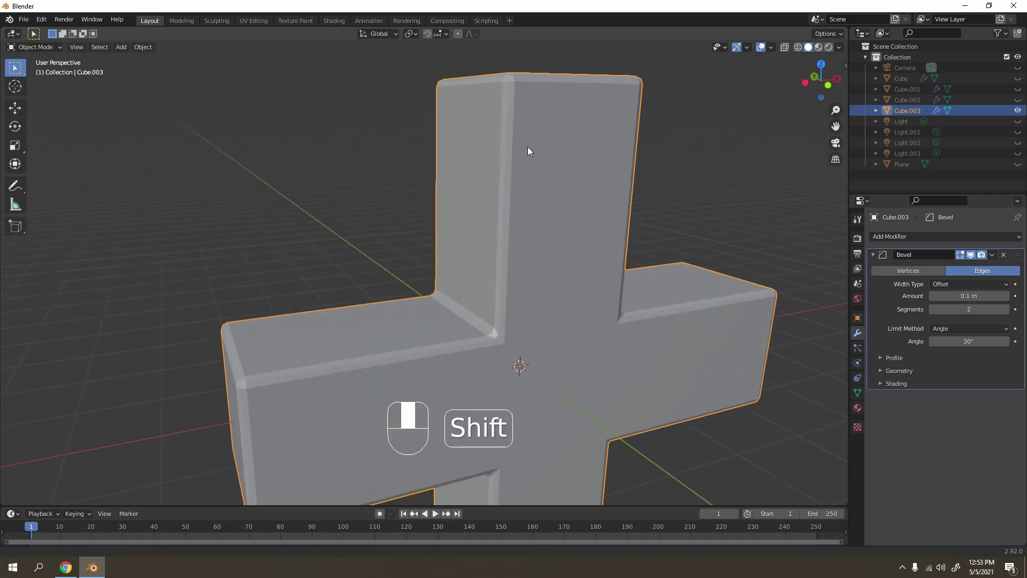
{"action": "scroll", "coordinate": [562, 248], "scroll_direction": "up", "scroll_amount": 4}
{"action": "middle_click_drag", "start_coordinate": [562, 248], "coordinate": [531, 145], "text": "shift"}
{"action": "scroll", "coordinate": [620, 175], "scroll_direction": "up", "scroll_amount": 2}
{"action": "middle_click_drag", "start_coordinate": [619, 175], "coordinate": [489, 351], "text": "shift"}
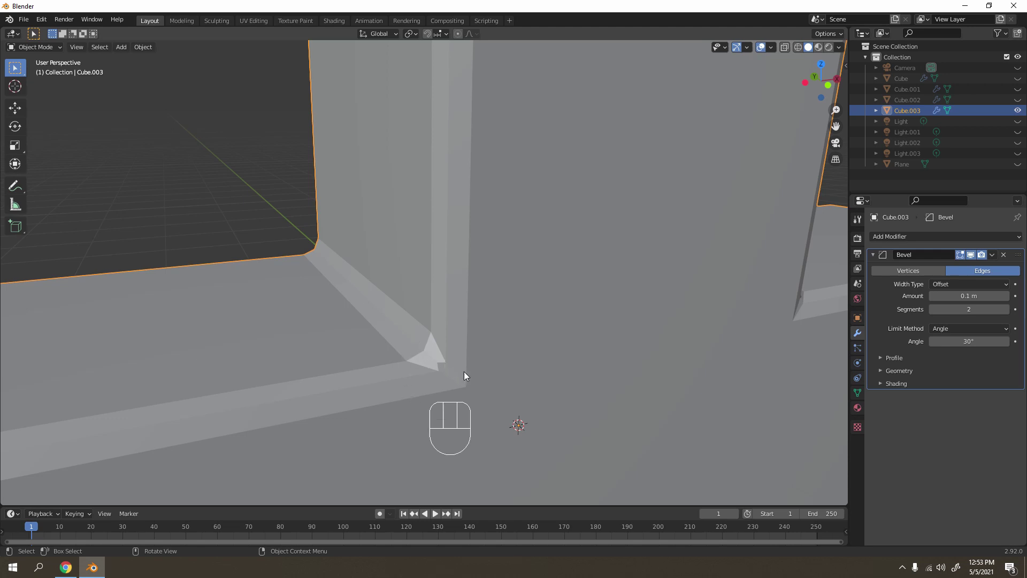
{"action": "scroll", "coordinate": [430, 378], "scroll_direction": "down", "scroll_amount": 2}
{"action": "middle_click_drag", "start_coordinate": [430, 379], "coordinate": [430, 351], "text": "shift"}
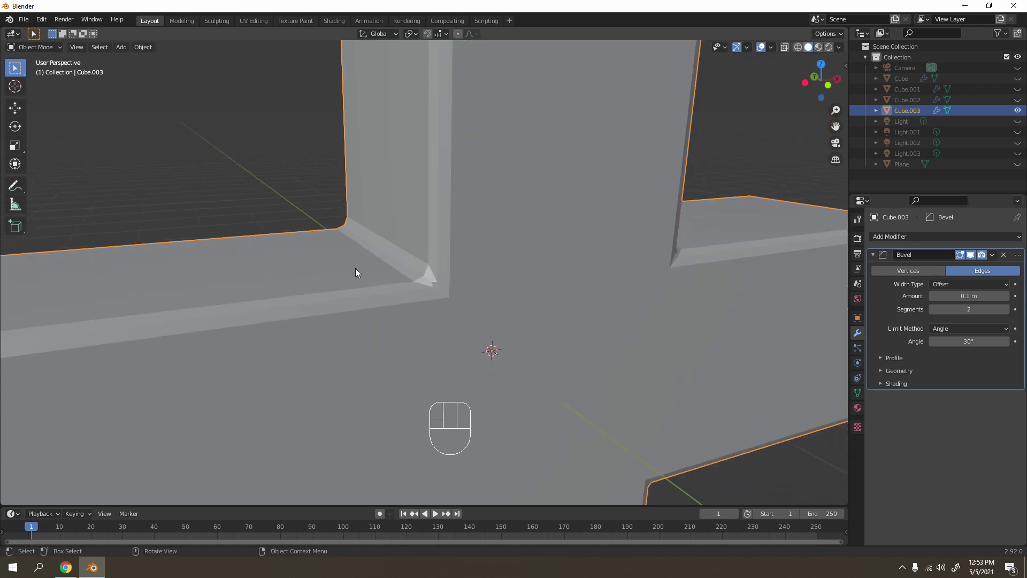
{"action": "scroll", "coordinate": [439, 271], "scroll_direction": "up", "scroll_amount": 4}
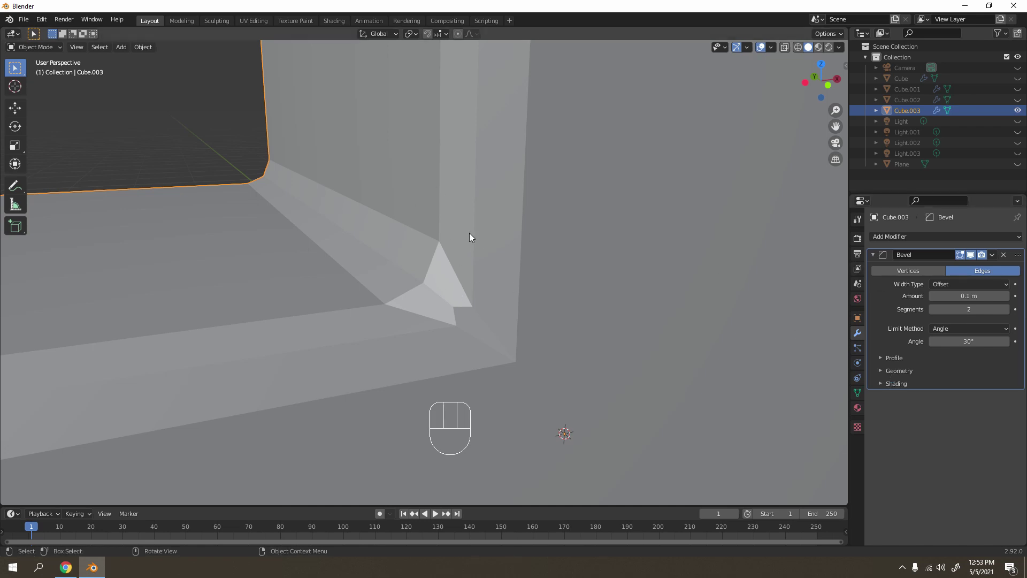
- Set the bevel's Outer Miter to Arc, after briefly trying Patch
{"action": "left_click", "coordinate": [889, 374]}
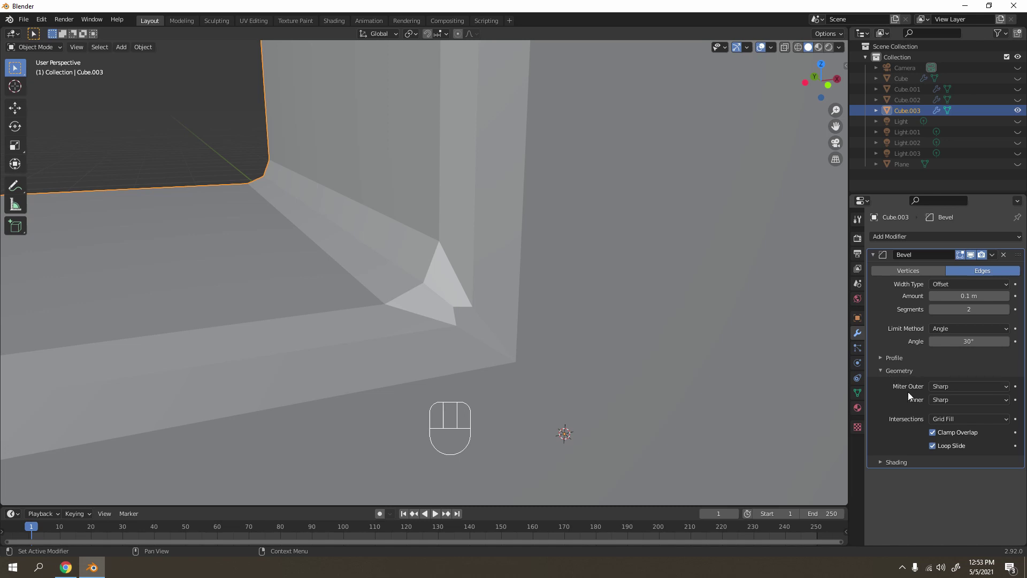
{"action": "left_click", "coordinate": [942, 386]}
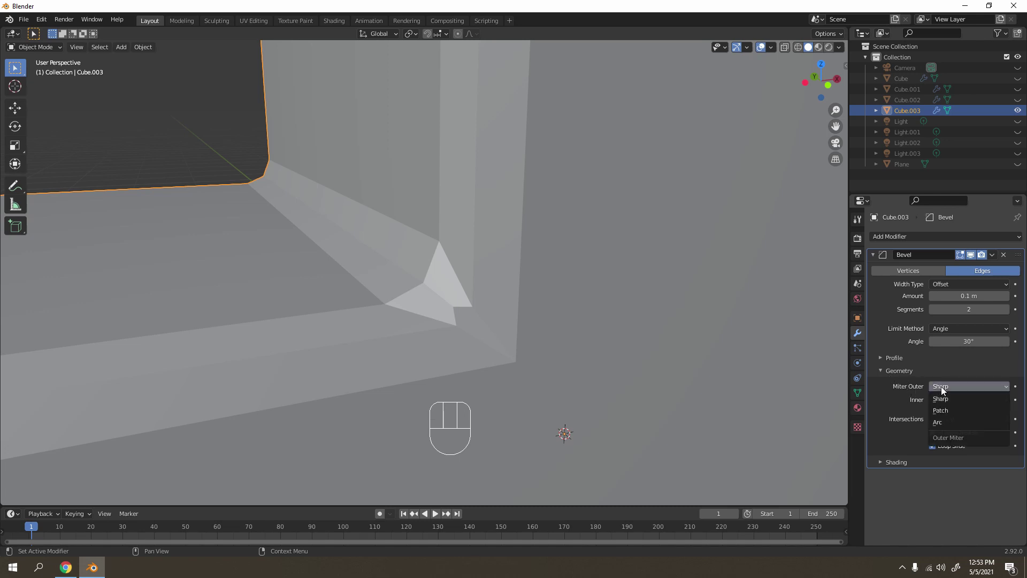
{"action": "left_click", "coordinate": [957, 409]}
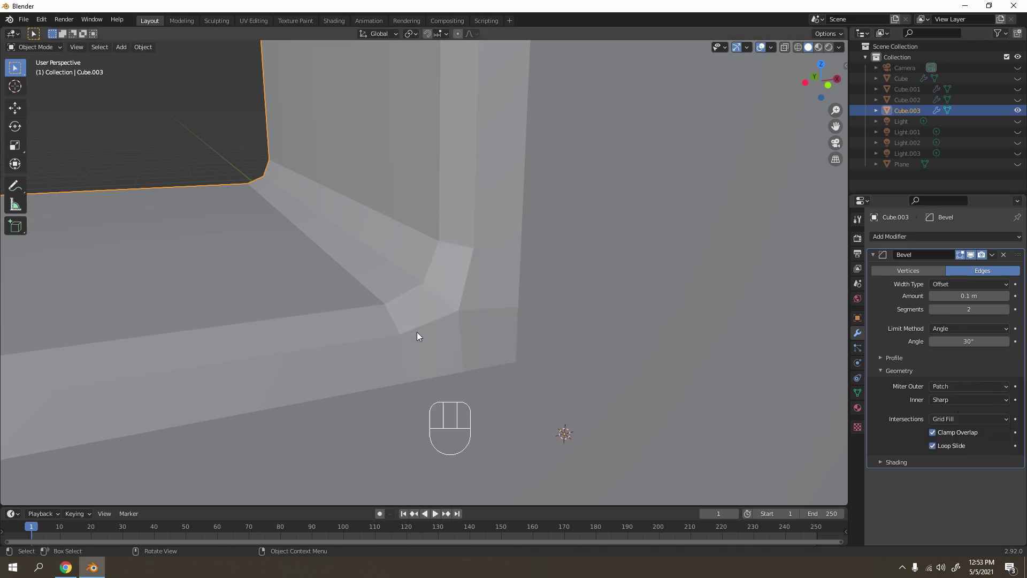
{"action": "left_click", "coordinate": [949, 386]}
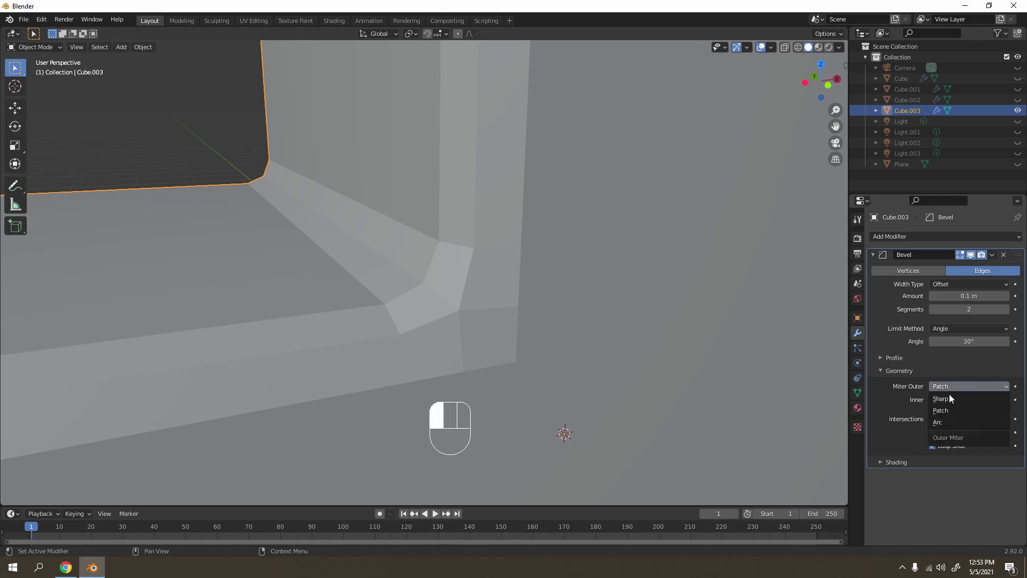
{"action": "left_click", "coordinate": [949, 422]}
{"action": "scroll", "coordinate": [492, 289], "scroll_direction": "down", "scroll_amount": 5}
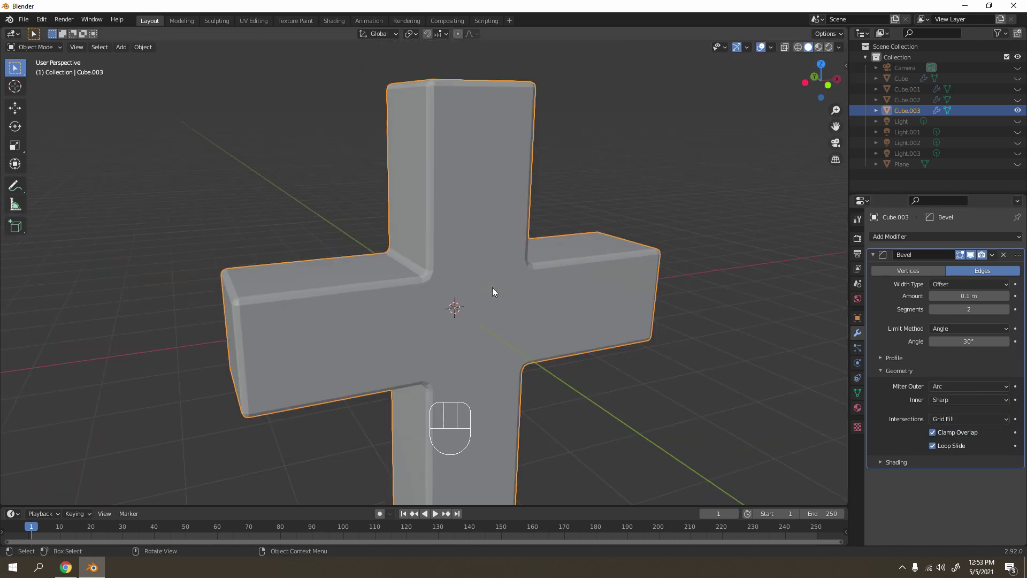
{"action": "scroll", "coordinate": [471, 267], "scroll_direction": "up", "scroll_amount": 5}
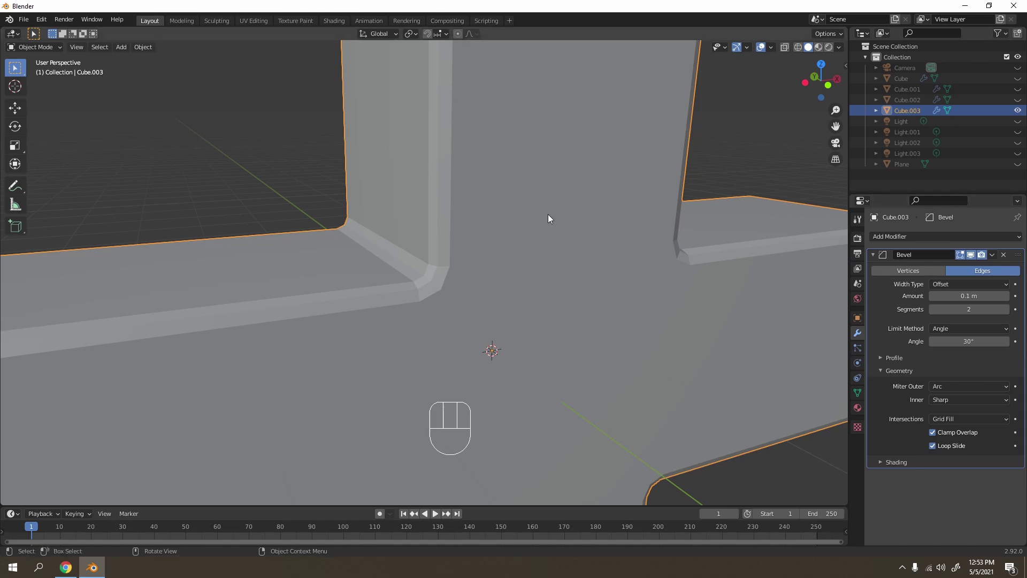
{"action": "scroll", "coordinate": [556, 240], "scroll_direction": "down", "scroll_amount": 6}
- Widen the bevel amount to 0.21 m
{"action": "middle_click_drag", "start_coordinate": [564, 259], "coordinate": [500, 269]}
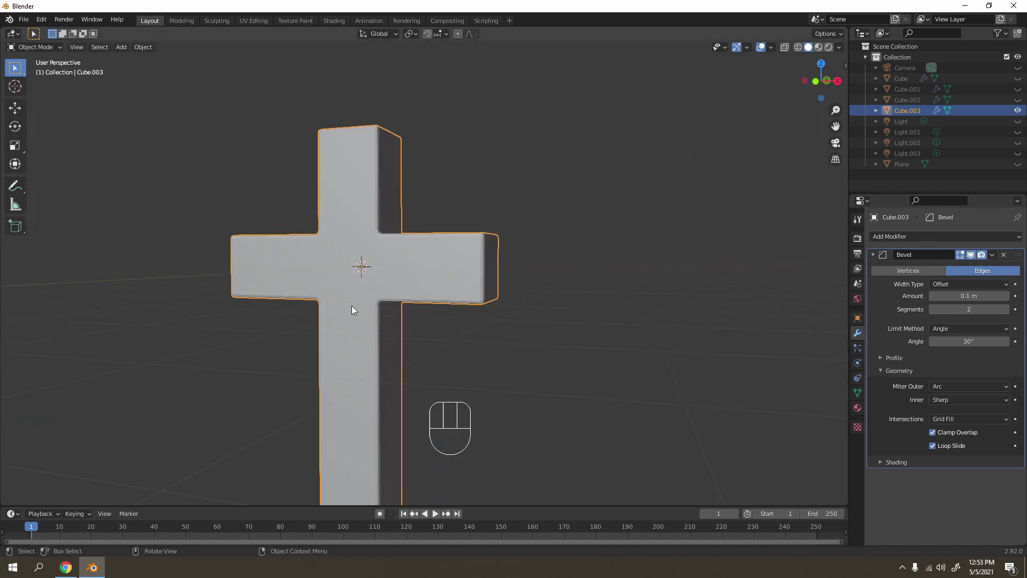
{"action": "middle_click_drag", "start_coordinate": [351, 306], "coordinate": [525, 351]}
{"action": "scroll", "coordinate": [525, 348], "scroll_direction": "up", "scroll_amount": 6}
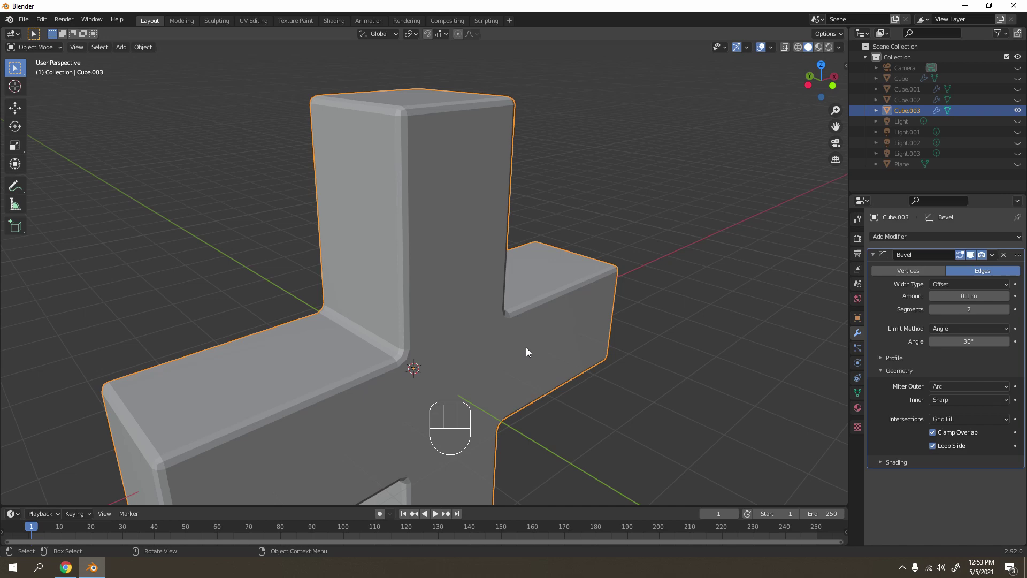
{"action": "middle_click_drag", "start_coordinate": [348, 317], "coordinate": [380, 316], "text": "shift"}
{"action": "scroll", "coordinate": [380, 320], "scroll_direction": "up", "scroll_amount": 3}
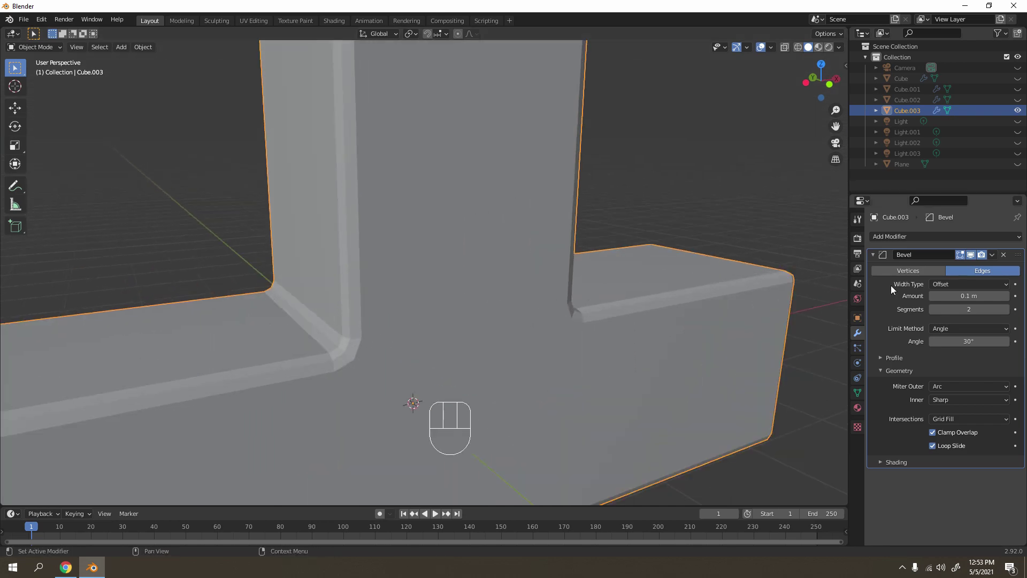
{"action": "left_click_drag", "start_coordinate": [990, 296], "coordinate": [1000, 296]}
{"action": "scroll", "coordinate": [502, 265], "scroll_direction": "down", "scroll_amount": 8}
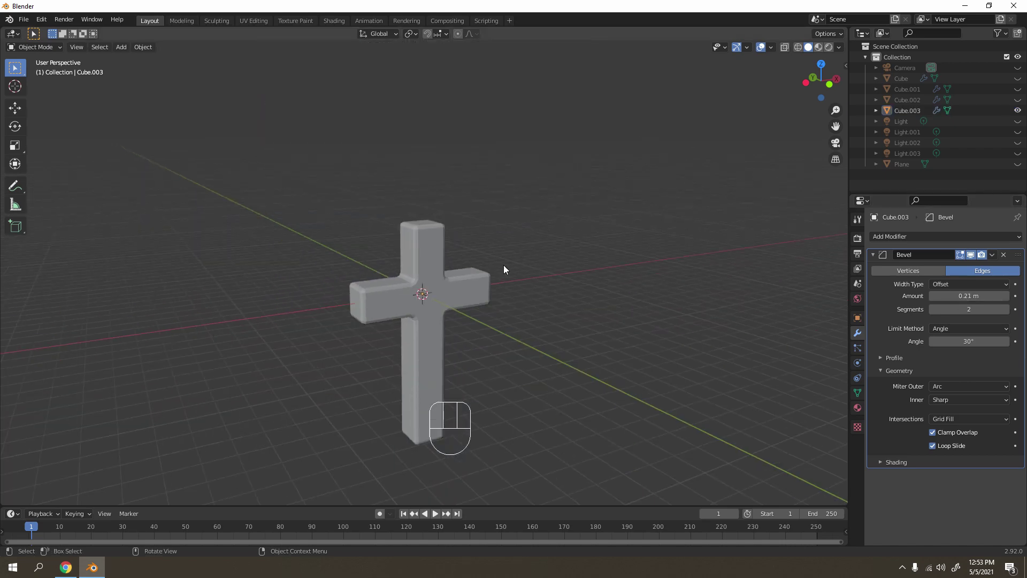
- Toggle Edit Mode briefly and view the beveled cross from the front and at an angle
{"action": "key", "text": "Tab"}
{"action": "middle_click_drag", "start_coordinate": [503, 265], "coordinate": [485, 300]}
{"action": "key", "text": "Tab"}
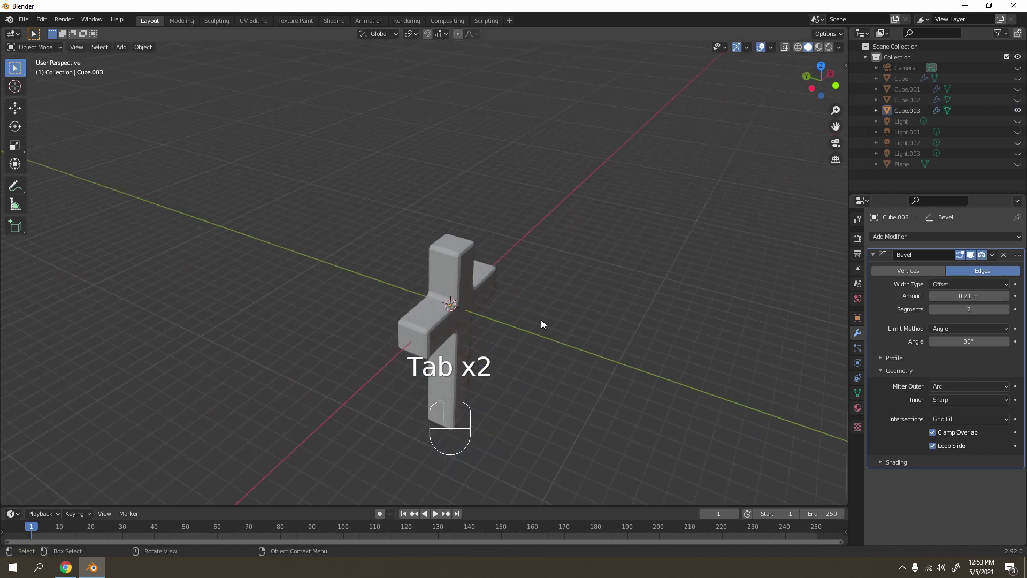
{"action": "scroll", "coordinate": [556, 326], "scroll_direction": "up", "scroll_amount": 6}
{"action": "scroll", "coordinate": [575, 388], "scroll_direction": "down", "scroll_amount": 6}
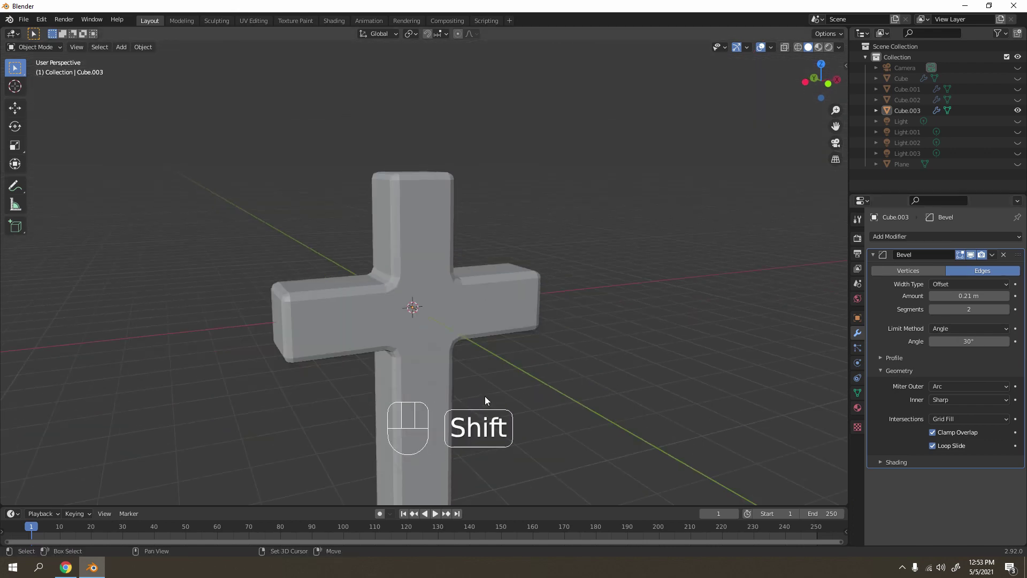
{"action": "middle_click_drag", "start_coordinate": [485, 395], "coordinate": [446, 361], "text": "shift"}
{"action": "key", "text": "KP_1"}
{"action": "scroll", "coordinate": [447, 365], "scroll_direction": "down", "scroll_amount": 3}
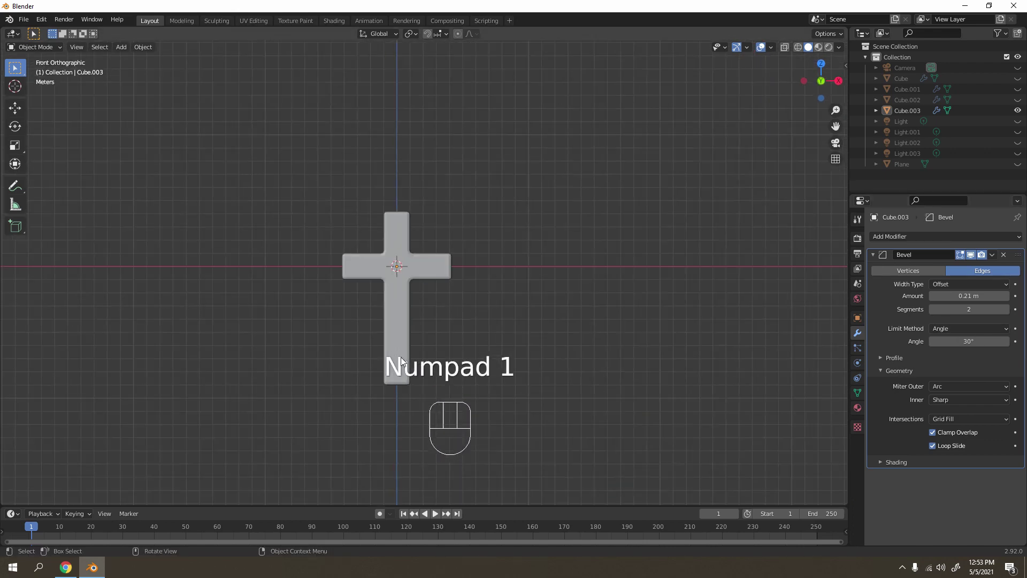
{"action": "middle_click_drag", "start_coordinate": [273, 309], "coordinate": [339, 317], "text": "shift"}
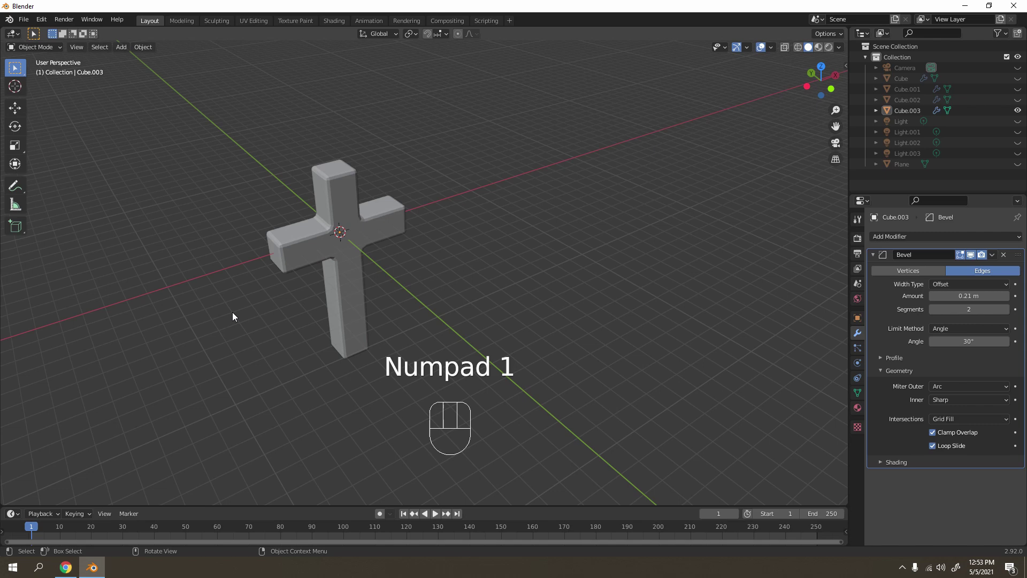
- Add a new cube and move it straight down below the cross's foot
{"action": "scroll", "coordinate": [331, 371], "scroll_direction": "down", "scroll_amount": 2, "text": "shift"}
{"action": "key", "text": "shift+a"}
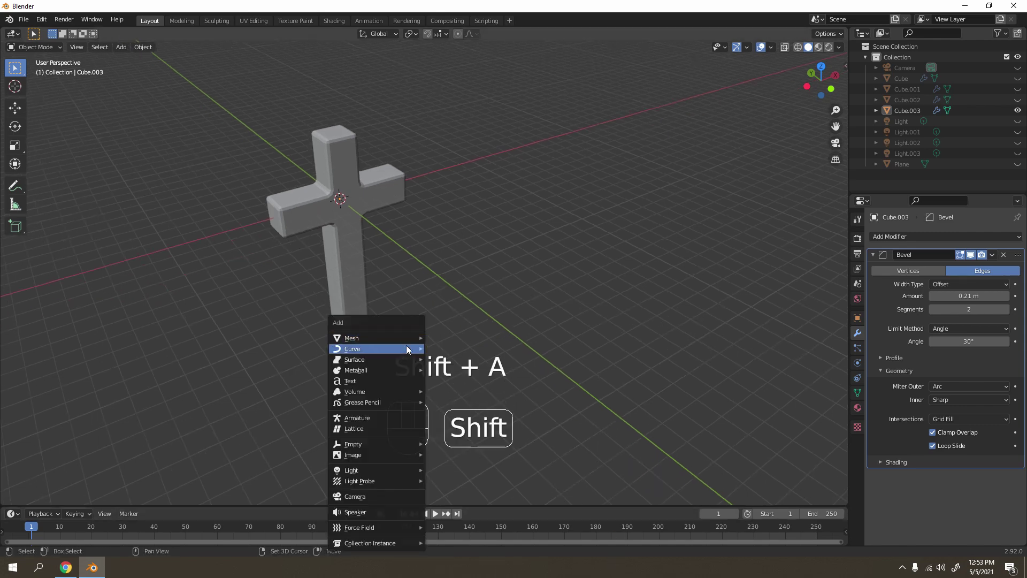
{"action": "mouse_move", "coordinate": [402, 337]}
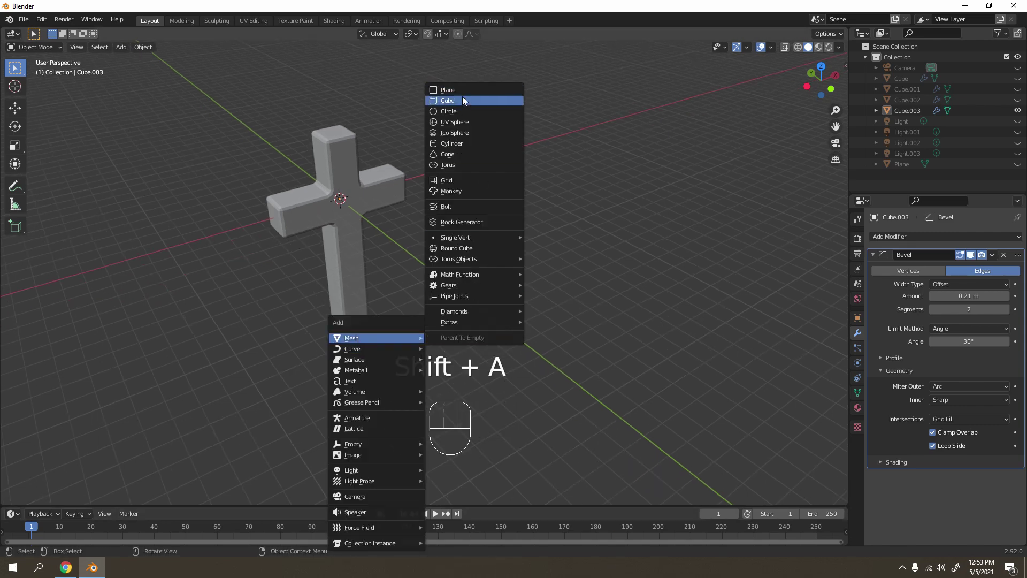
{"action": "key", "text": "Escape"}
{"action": "key", "text": "shift+a"}
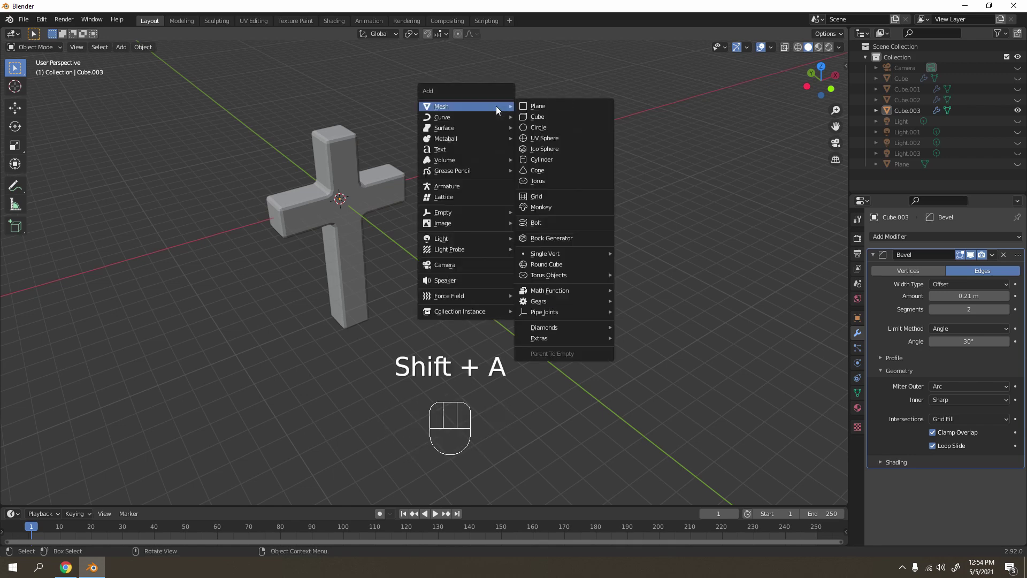
{"action": "left_click", "coordinate": [554, 117]}
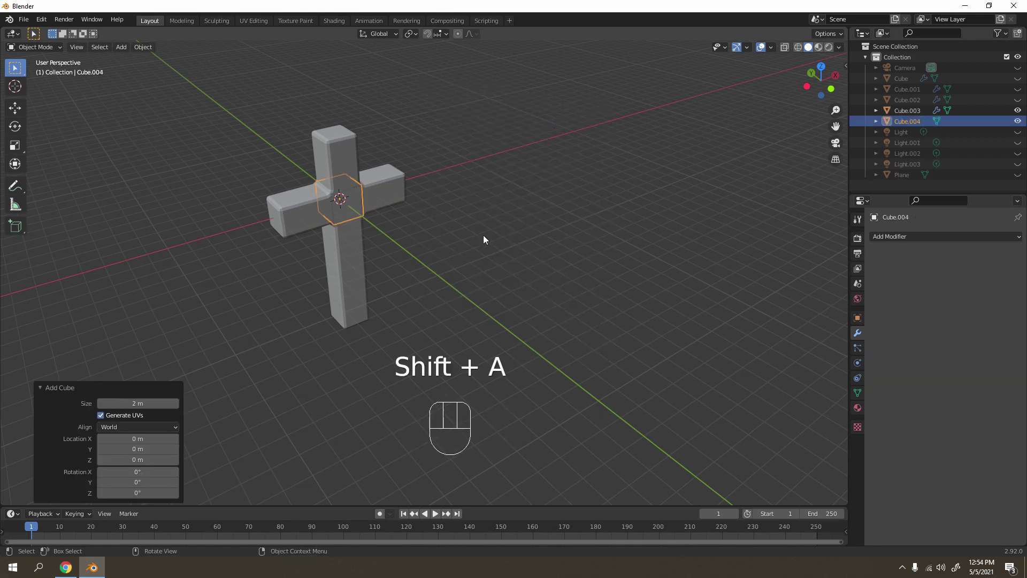
{"action": "key", "text": "KP_1"}
{"action": "key", "text": "g"}
{"action": "key", "text": "z"}
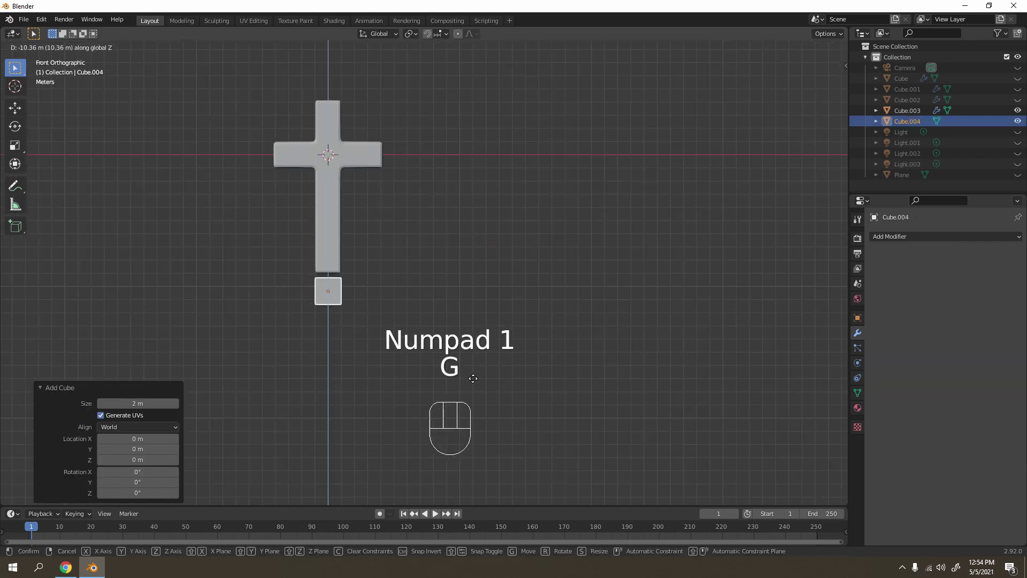
{"action": "left_click", "coordinate": [477, 347]}
- Scale the cube in X and Y only, keeping its height, into a flat base about 5.067 wide
{"action": "key", "text": "shift+a"}
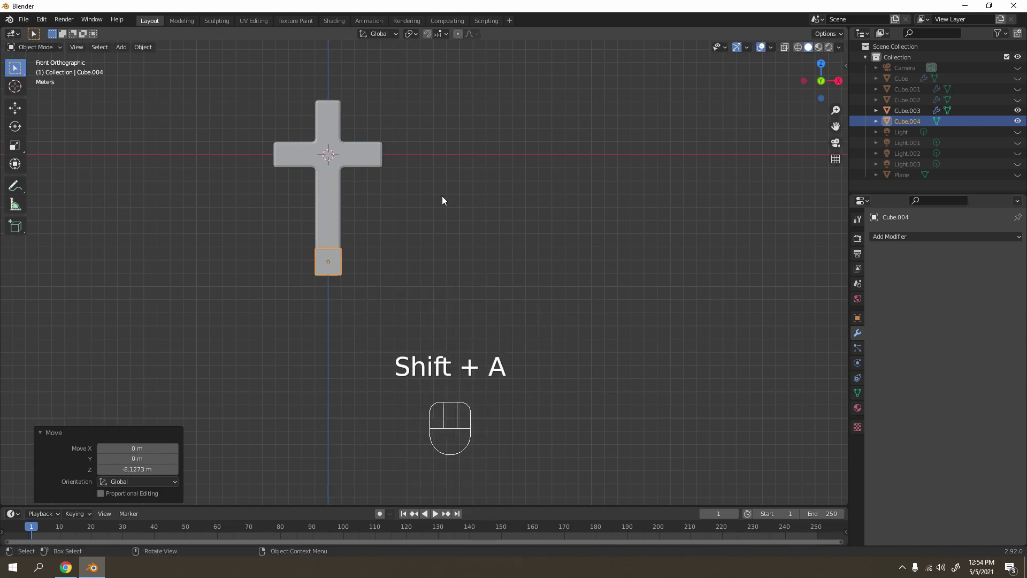
{"action": "middle_click_drag", "start_coordinate": [442, 200], "coordinate": [573, 298]}
{"action": "key", "text": "KP_1"}
{"action": "scroll", "coordinate": [568, 298], "scroll_direction": "up", "scroll_amount": 3}
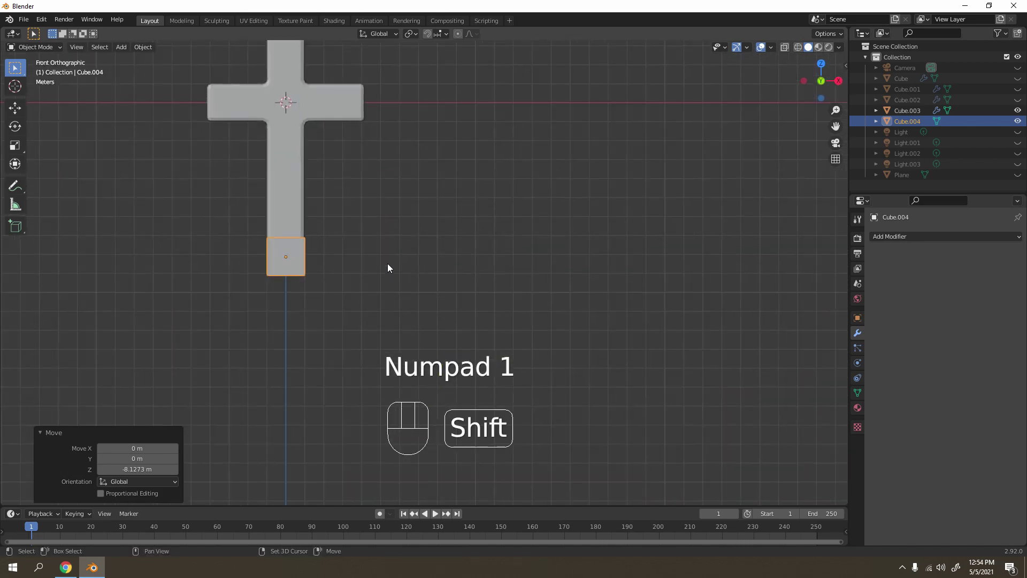
{"action": "middle_click_drag", "start_coordinate": [387, 266], "coordinate": [459, 241], "text": "shift"}
{"action": "key", "text": "s"}
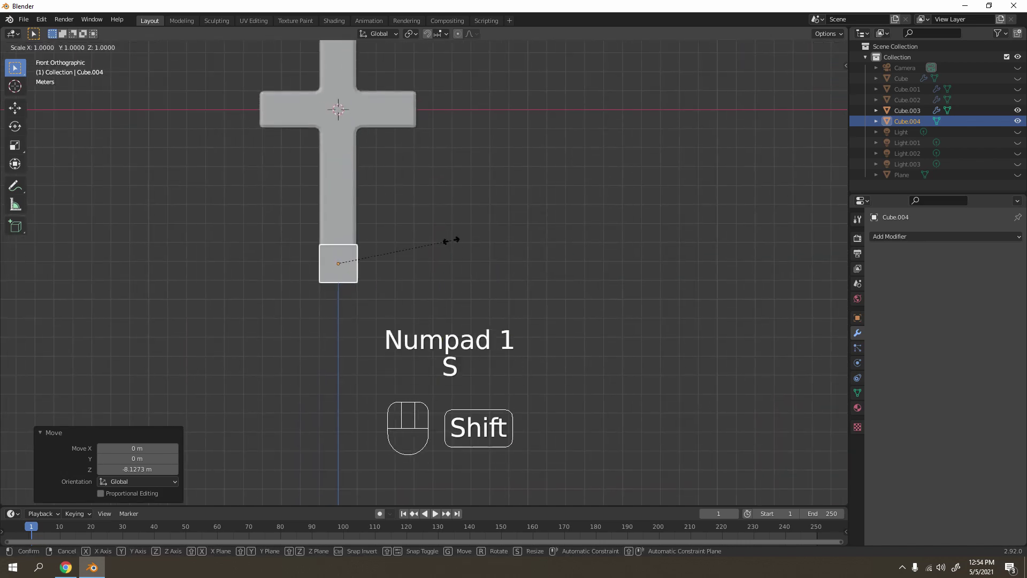
{"action": "middle_click", "coordinate": [450, 239], "text": "shift"}
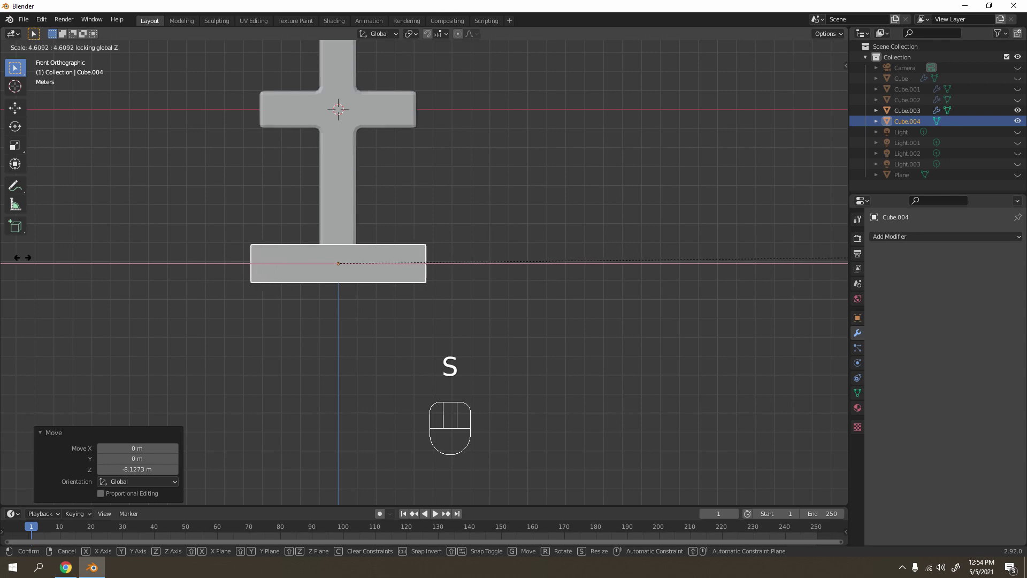
{"action": "left_click", "coordinate": [76, 246]}
{"action": "scroll", "coordinate": [403, 186], "scroll_direction": "down", "scroll_amount": 3}
{"action": "middle_click_drag", "start_coordinate": [403, 186], "coordinate": [422, 275]}
{"action": "key", "text": "s"}
{"action": "key", "text": "shift+z"}
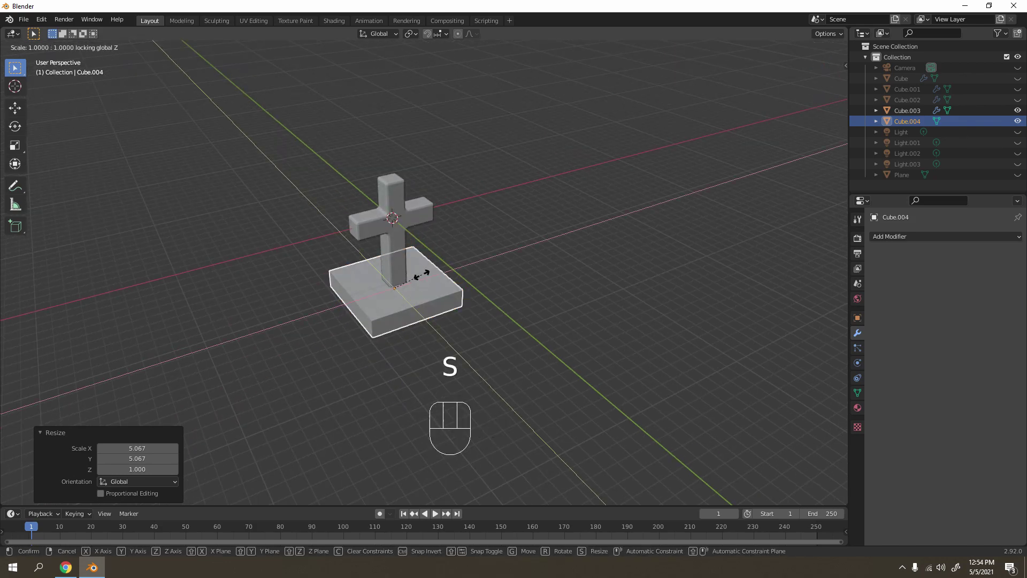
- Finish widening the base, then stretch it lengthwise along Y in top view
{"action": "left_click", "coordinate": [435, 272]}
{"action": "scroll", "coordinate": [436, 270], "scroll_direction": "down", "scroll_amount": 2}
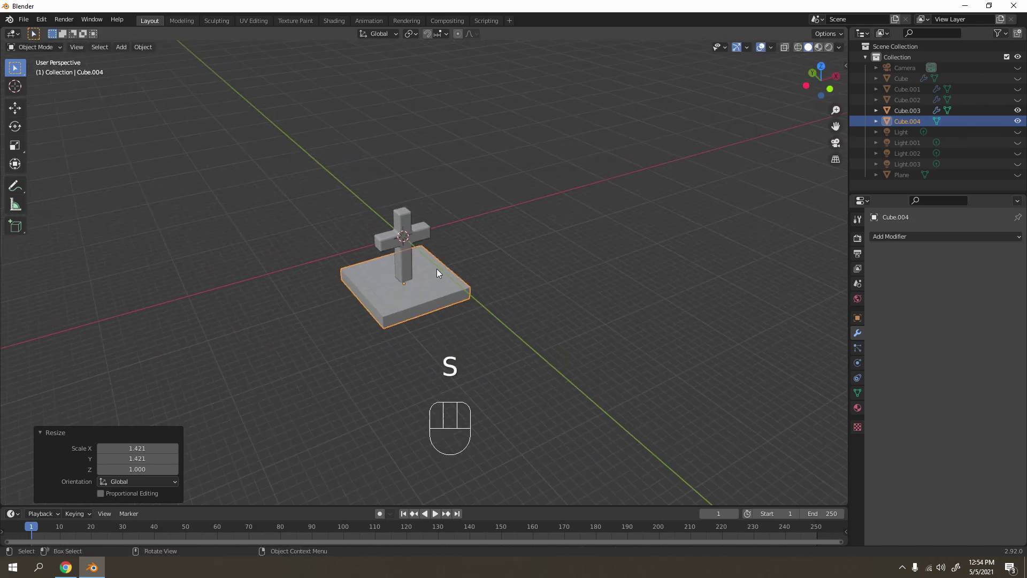
{"action": "key", "text": "KP_7"}
{"action": "middle_click_drag", "start_coordinate": [436, 269], "coordinate": [416, 203], "text": "shift"}
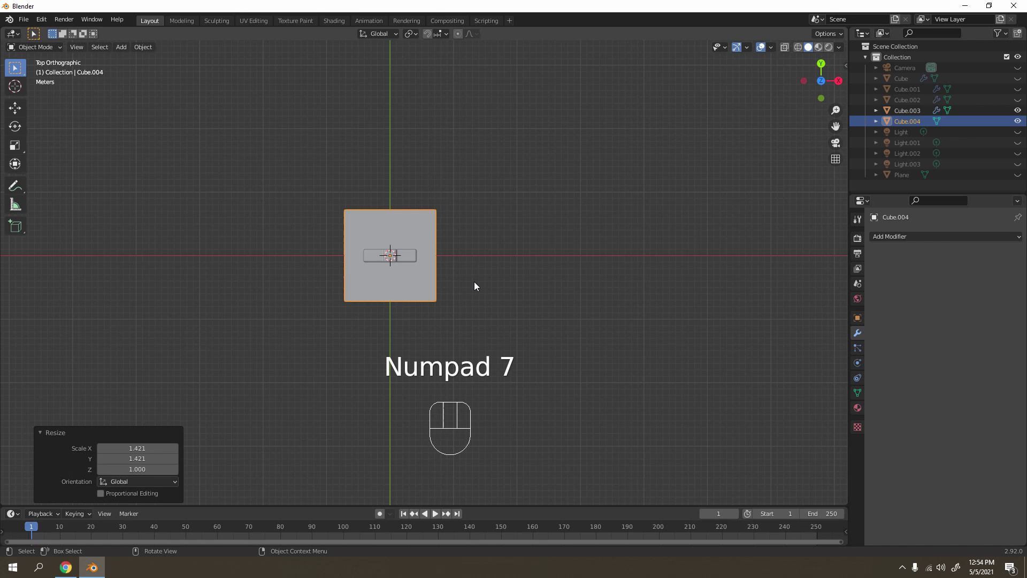
{"action": "key", "text": "s"}
{"action": "key", "text": "y"}
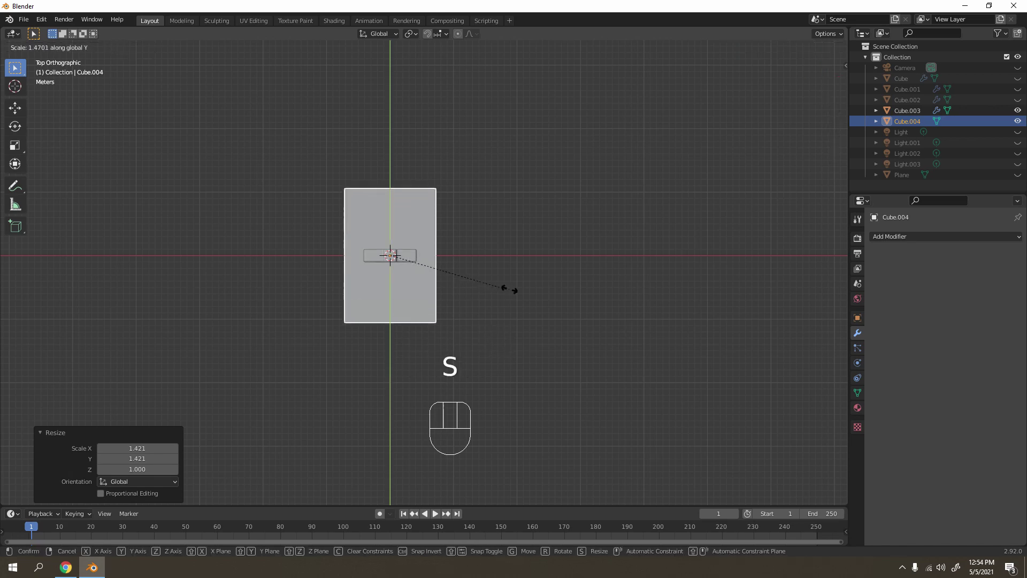
{"action": "left_click", "coordinate": [541, 310]}
{"action": "key", "text": "g"}
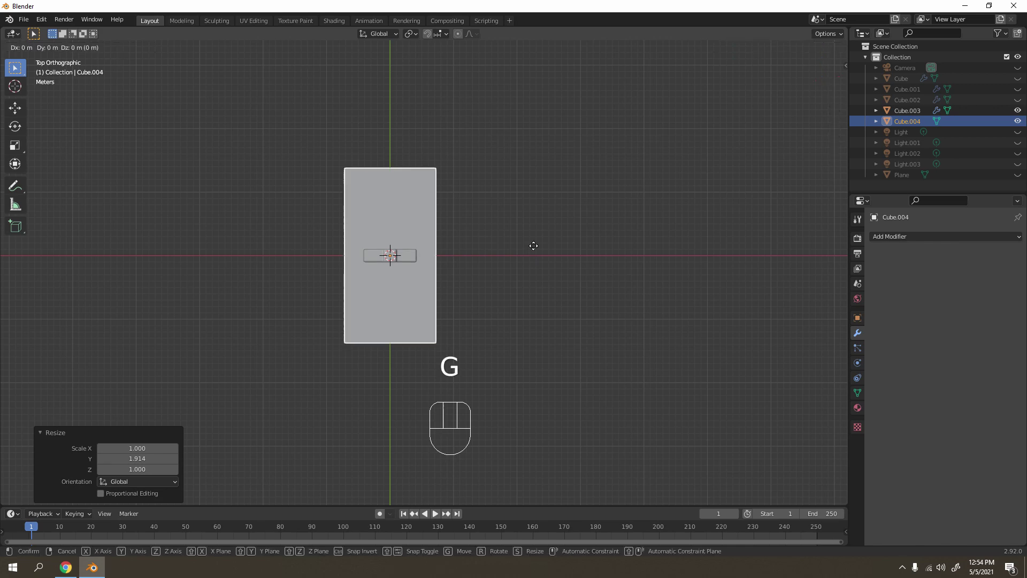
{"action": "right_click", "coordinate": [529, 241]}
{"action": "key", "text": "s"}
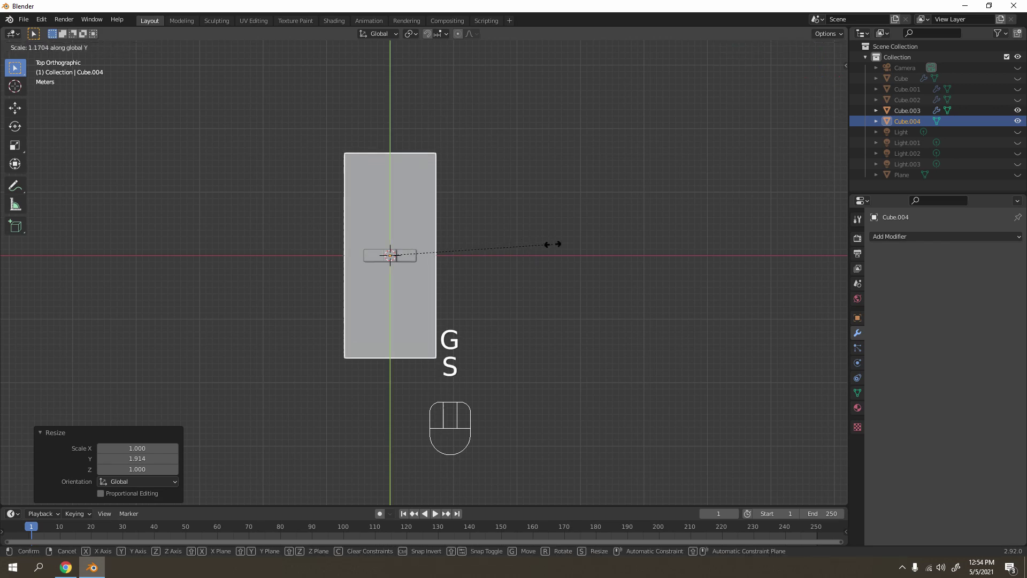
{"action": "left_click", "coordinate": [552, 244]}
- Slide the slab -12.724 m along Y so the cross sits at its head end
{"action": "key", "text": "g"}
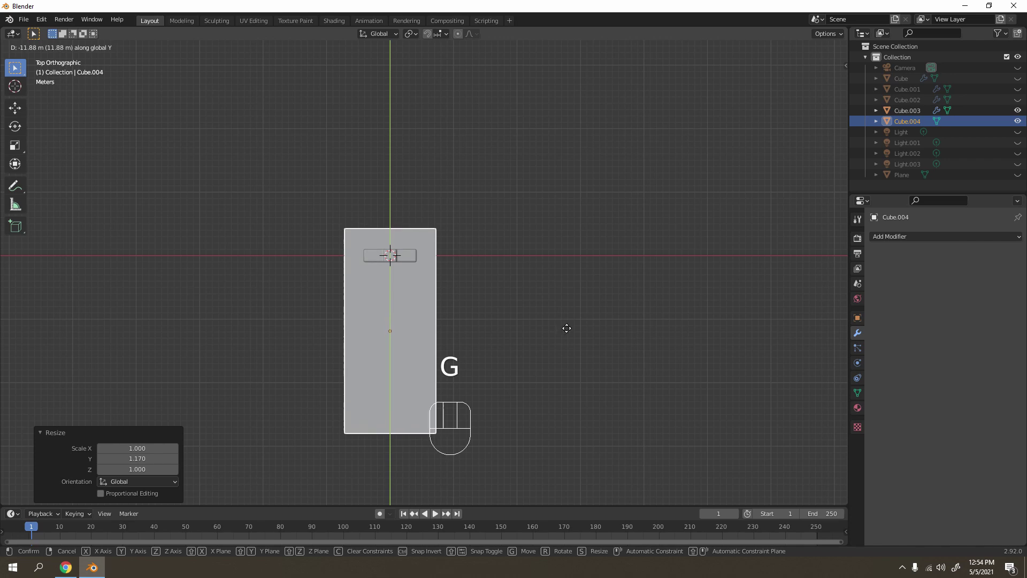
{"action": "left_click", "coordinate": [565, 329]}
{"action": "middle_click_drag", "start_coordinate": [566, 328], "coordinate": [560, 289]}
{"action": "scroll", "coordinate": [569, 252], "scroll_direction": "up", "scroll_amount": 4}
{"action": "key", "text": "g"}
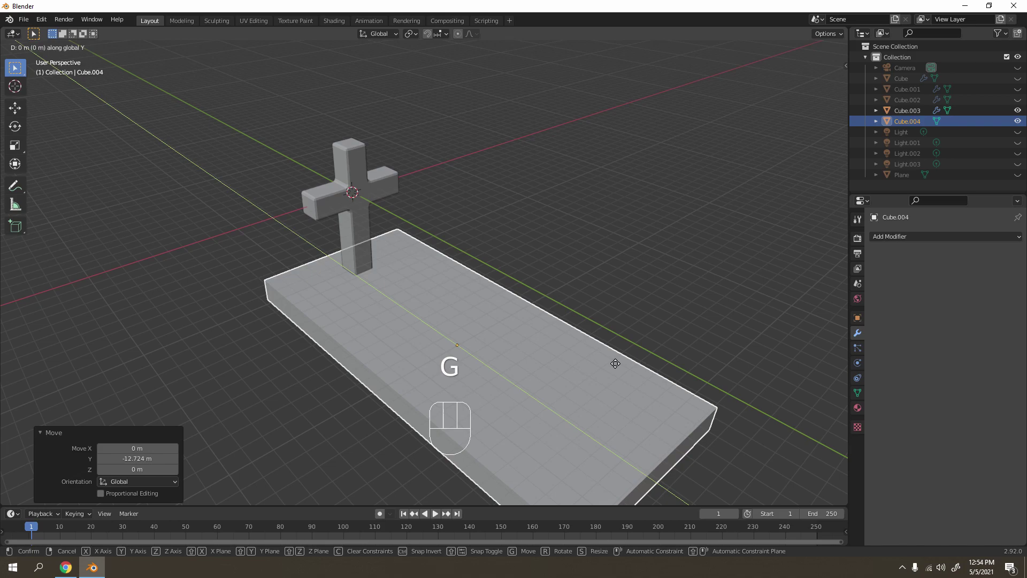
{"action": "left_click", "coordinate": [598, 347]}
{"action": "left_click", "coordinate": [598, 231]}
{"action": "middle_click_drag", "start_coordinate": [599, 231], "coordinate": [475, 220]}
{"action": "scroll", "coordinate": [454, 270], "scroll_direction": "up", "scroll_amount": 2}
{"action": "scroll", "coordinate": [454, 267], "scroll_direction": "up", "scroll_amount": 2}
{"action": "middle_click_drag", "start_coordinate": [454, 267], "coordinate": [442, 256], "text": "shift"}
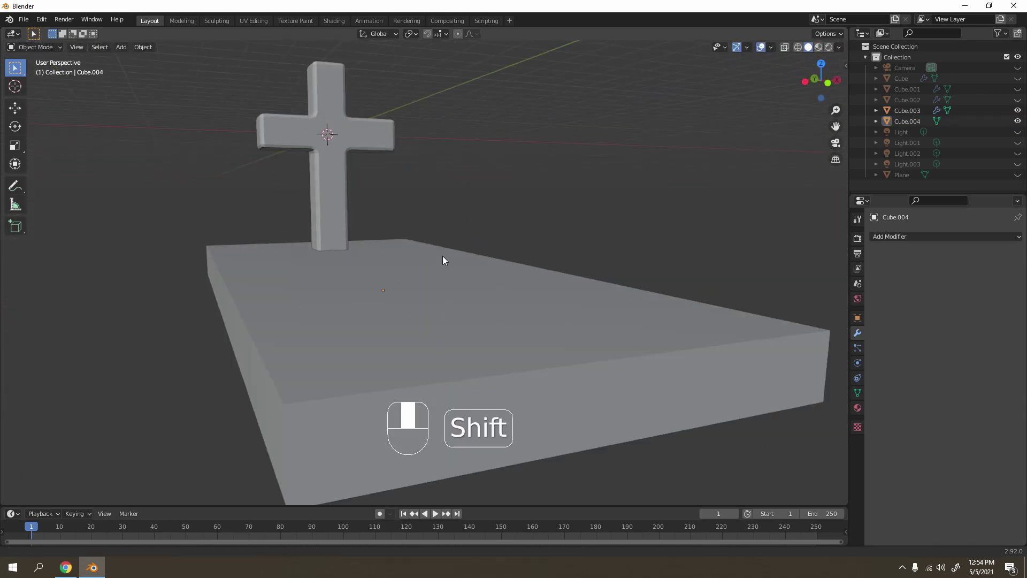
{"action": "scroll", "coordinate": [425, 254], "scroll_direction": "down", "scroll_amount": 3}
{"action": "key", "text": "Tab"}
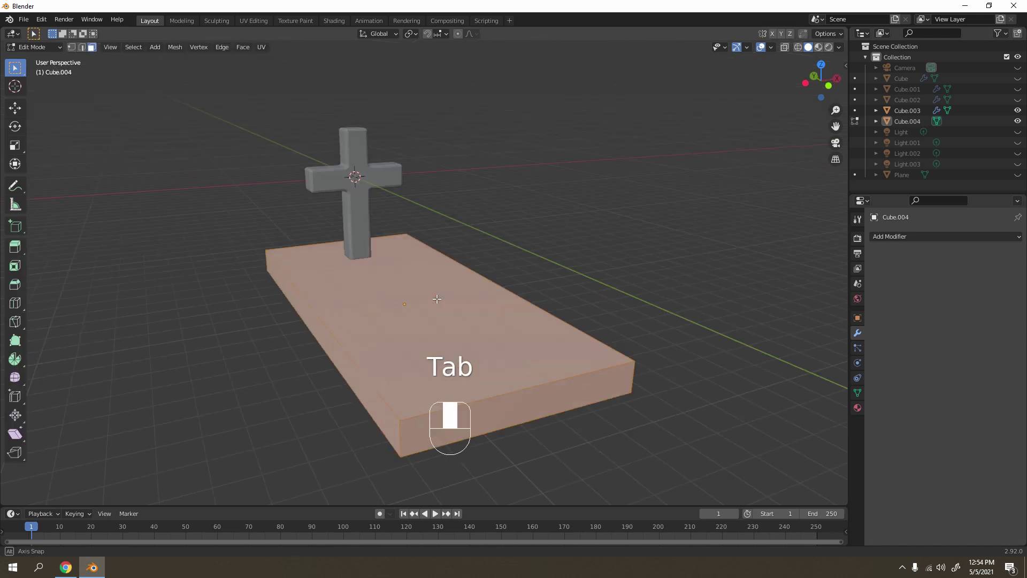
{"action": "middle_click_drag", "start_coordinate": [424, 253], "coordinate": [447, 377], "text": "shift"}
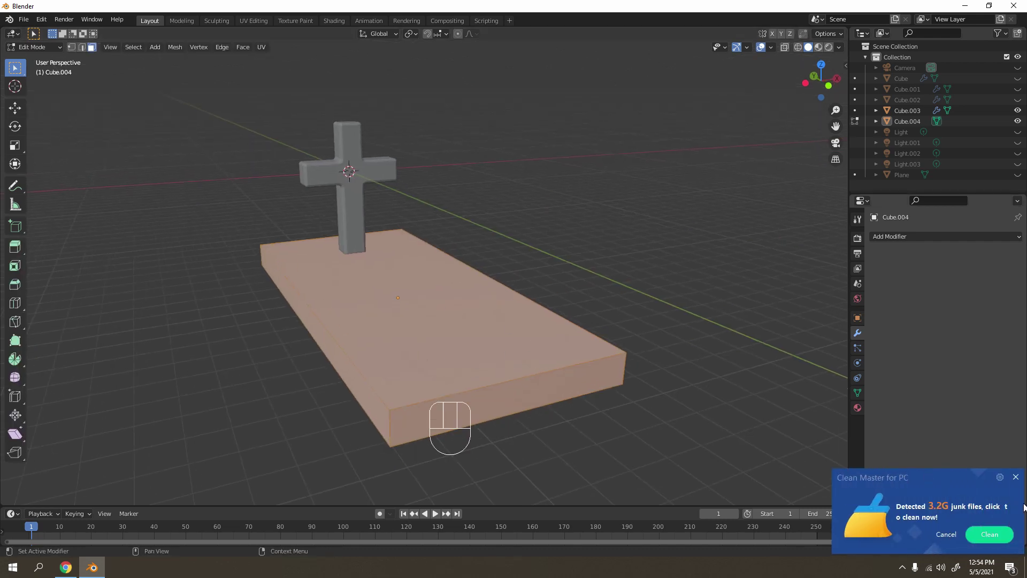
{"action": "left_click", "coordinate": [1016, 477]}
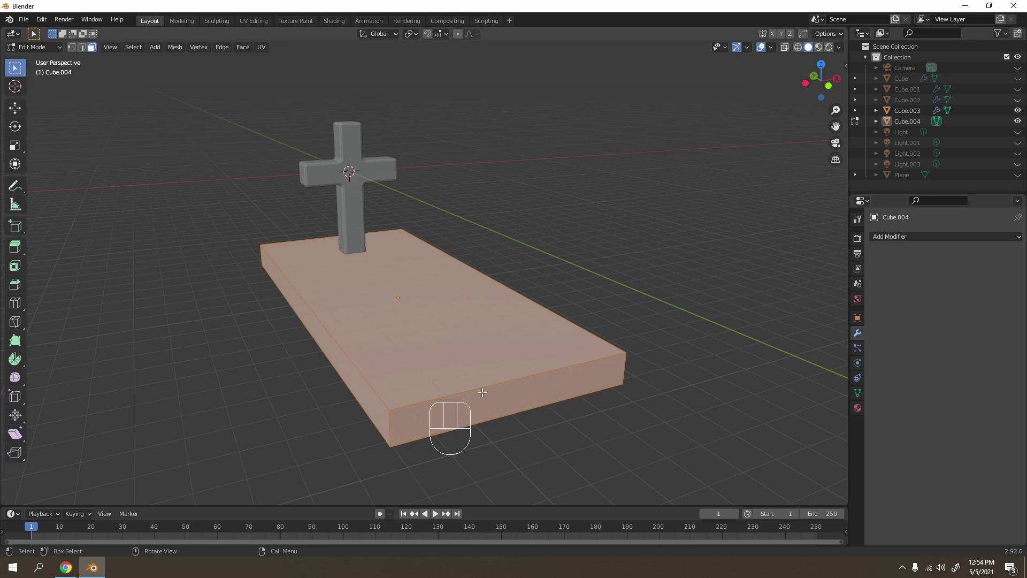
{"action": "left_click", "coordinate": [448, 342]}
{"action": "middle_click_drag", "start_coordinate": [449, 342], "coordinate": [606, 345]}
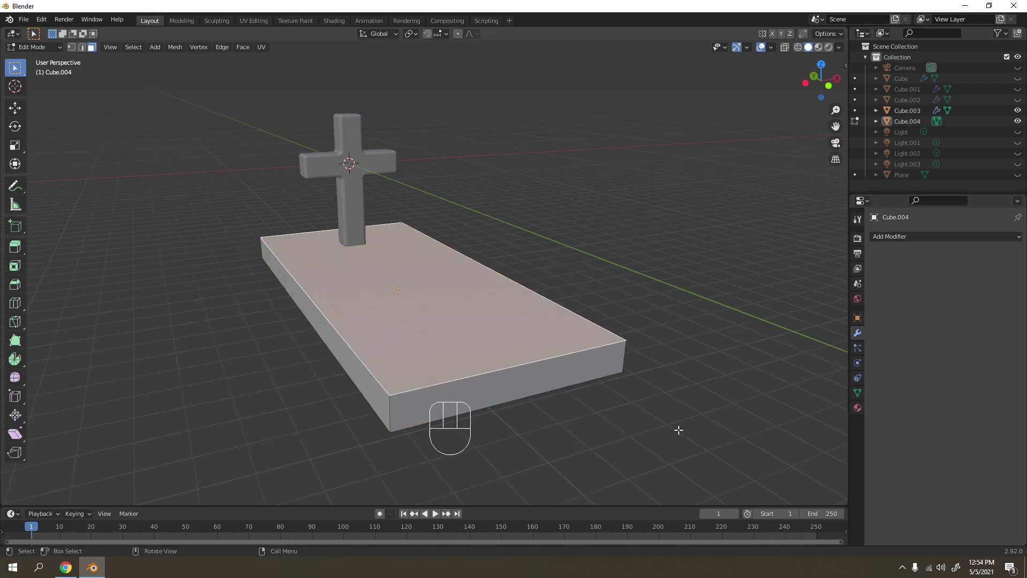
{"action": "key", "text": "i"}
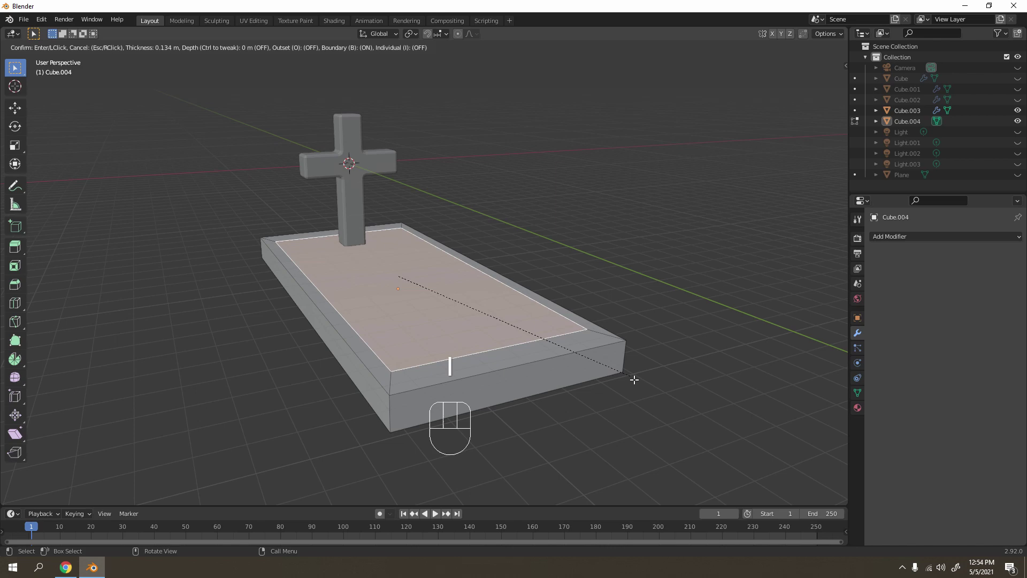
{"action": "left_click", "coordinate": [634, 380]}
{"action": "key", "text": "KP_7"}
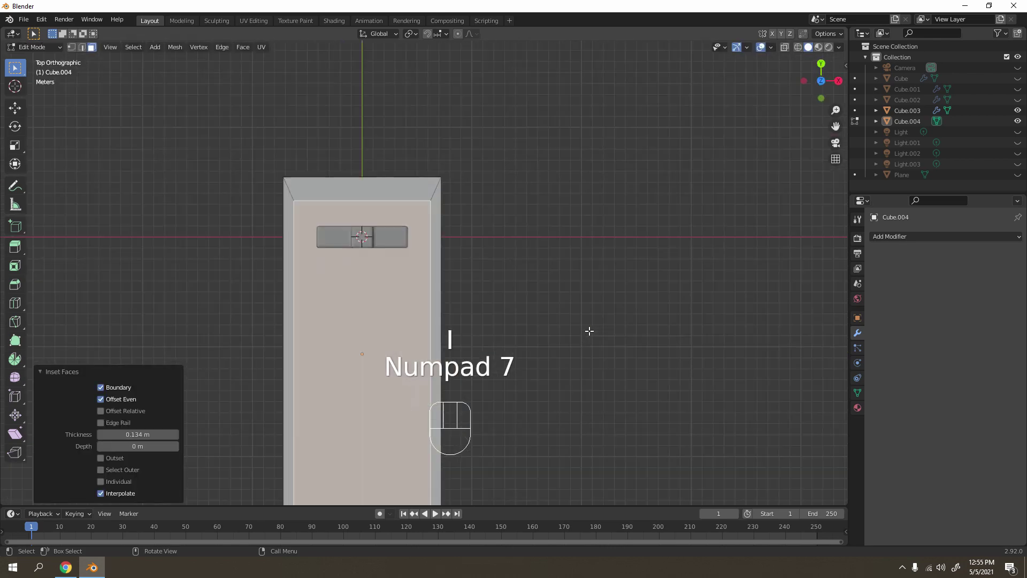
{"action": "middle_click_drag", "start_coordinate": [589, 331], "coordinate": [583, 307], "text": "shift"}
{"action": "scroll", "coordinate": [541, 224], "scroll_direction": "up", "scroll_amount": 3}
{"action": "middle_click_drag", "start_coordinate": [507, 145], "coordinate": [411, 280], "text": "shift"}
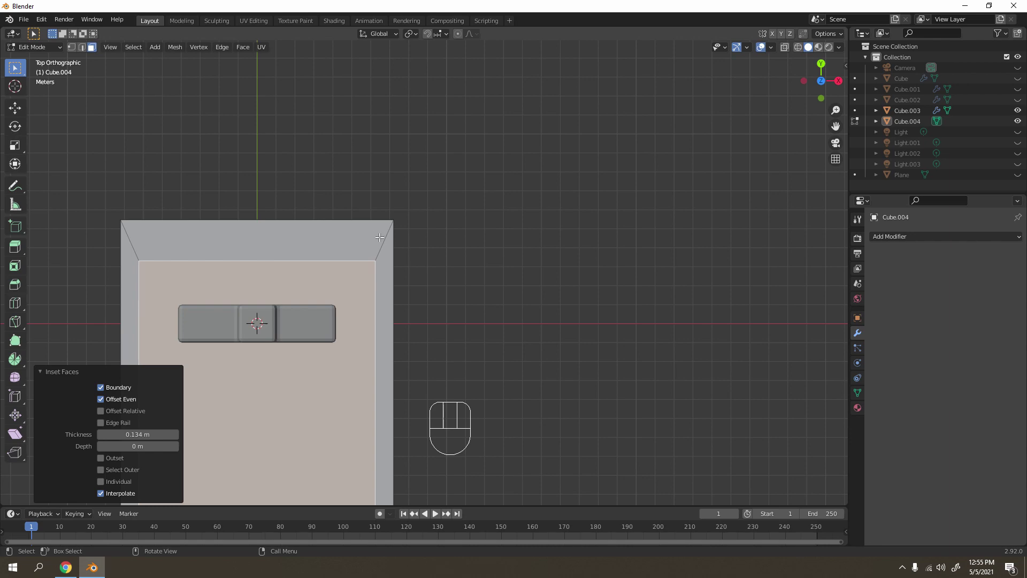
{"action": "middle_click_drag", "start_coordinate": [363, 257], "coordinate": [436, 481]}
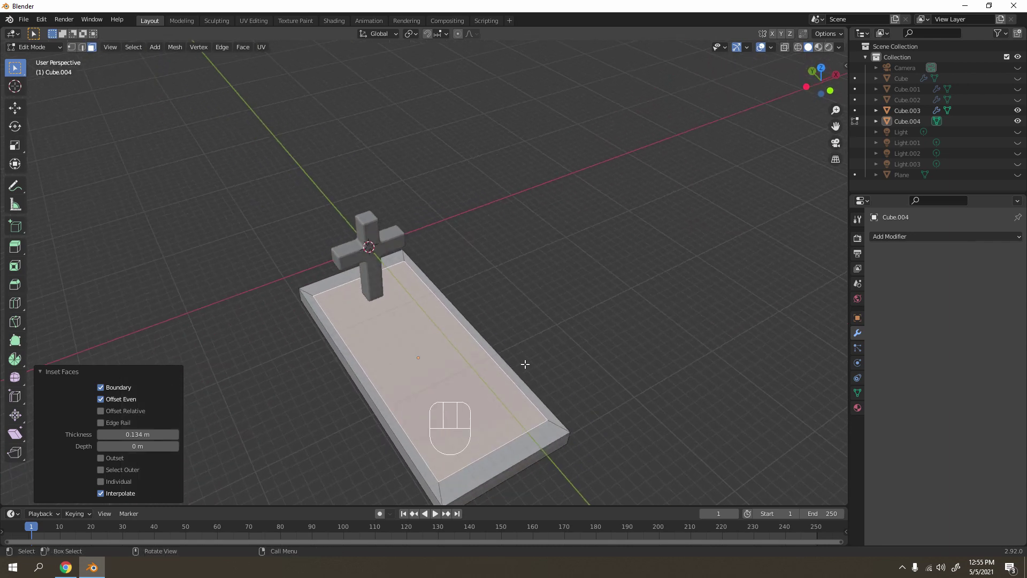
{"action": "middle_click_drag", "start_coordinate": [513, 383], "coordinate": [567, 355], "text": "shift"}
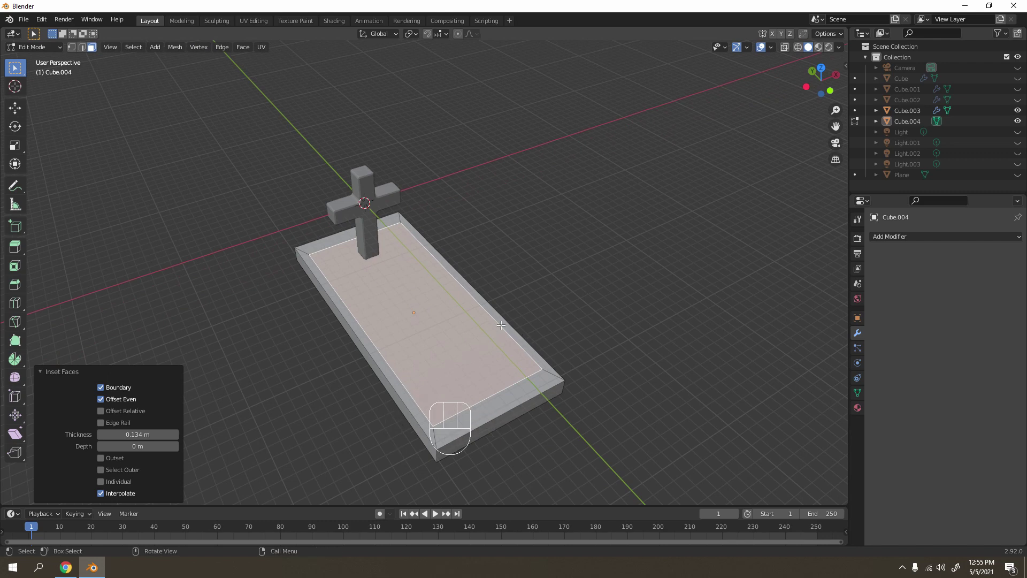
{"action": "key", "text": "ctrl+z"}
{"action": "key", "text": "ctrl+z"}
{"action": "key", "text": "ctrl+z"}
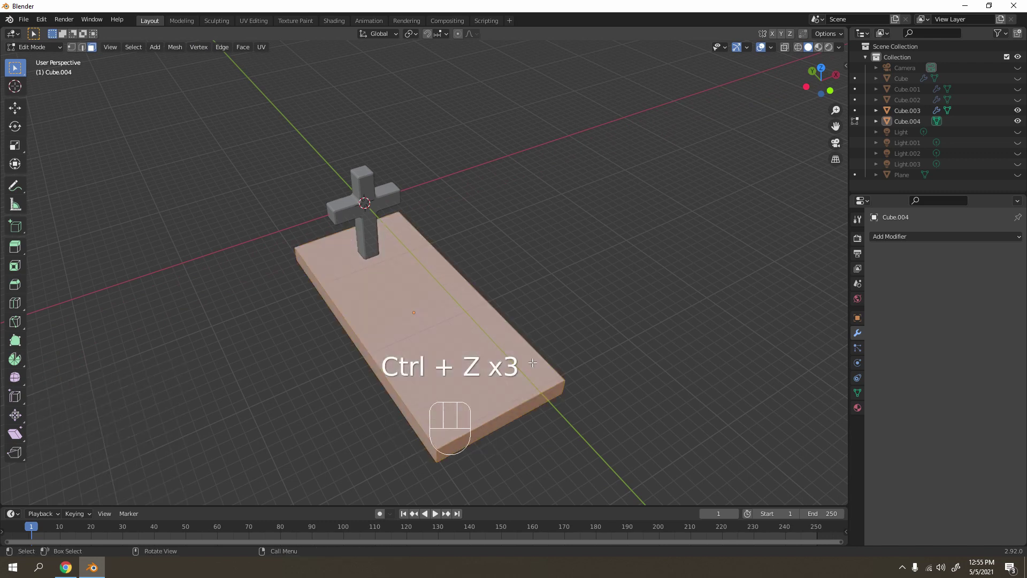
- Back in Object Mode, apply the slab's scale with Ctrl+A > Scale
{"action": "key", "text": "Tab"}
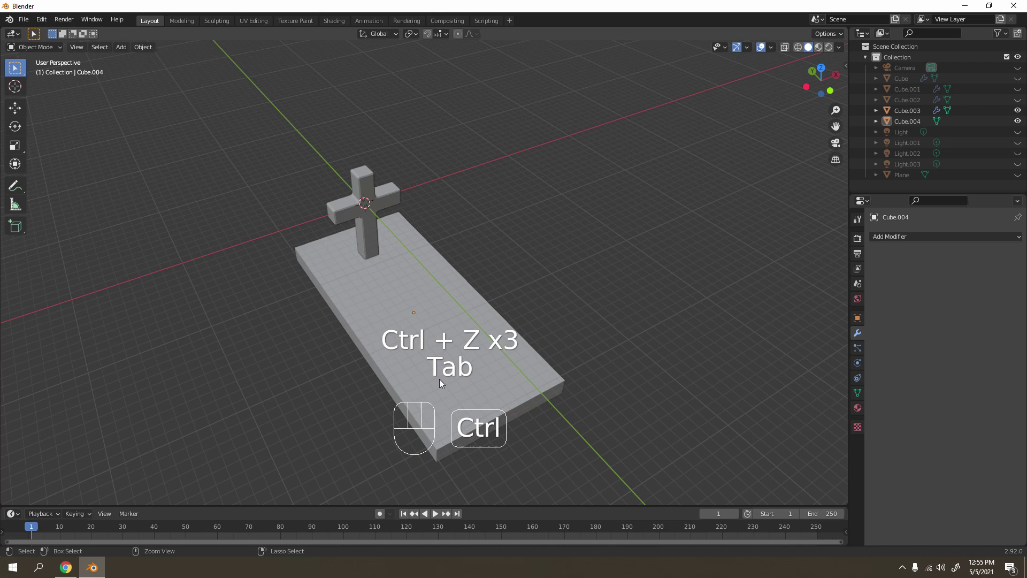
{"action": "key", "text": "ctrl+a"}
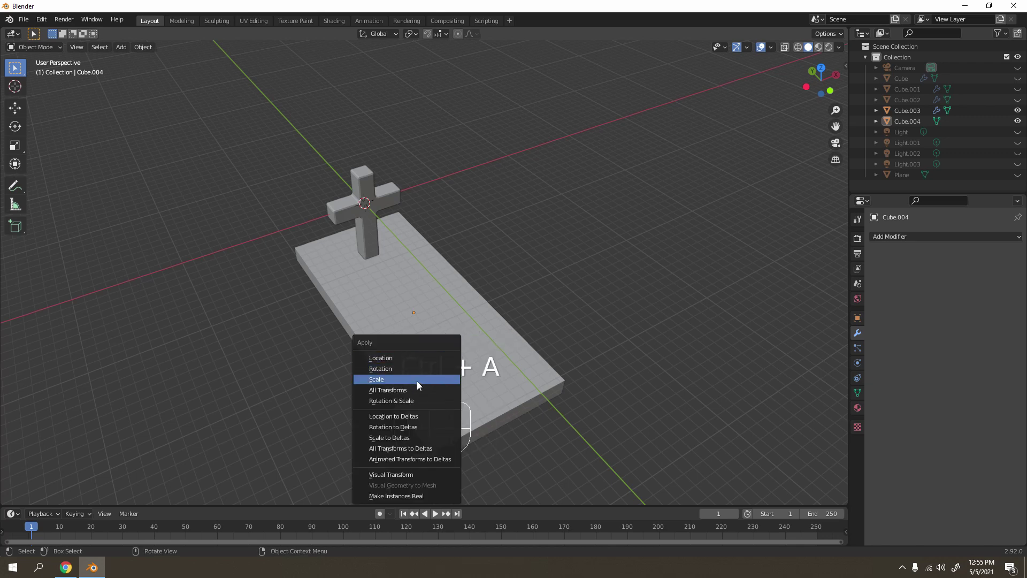
{"action": "left_click", "coordinate": [382, 380]}
- Inset the slab's top face by 0.142 m from a top view, then undo that inset
{"action": "key", "text": "Tab"}
{"action": "key", "text": "3"}
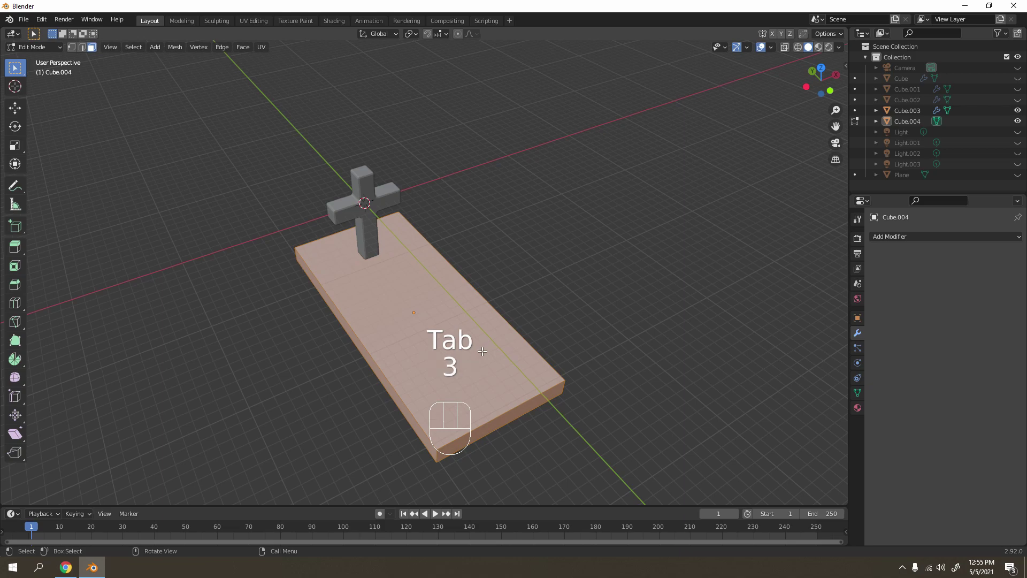
{"action": "left_click", "coordinate": [572, 323]}
{"action": "key", "text": "KP_7"}
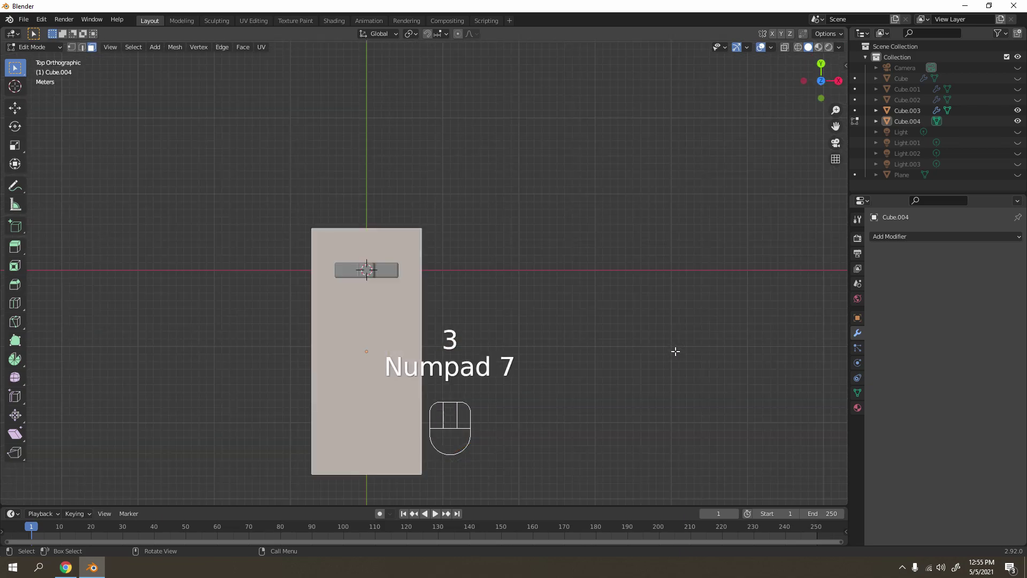
{"action": "scroll", "coordinate": [558, 337], "scroll_direction": "up", "scroll_amount": 3}
{"action": "middle_click_drag", "start_coordinate": [558, 337], "coordinate": [671, 266], "text": "shift"}
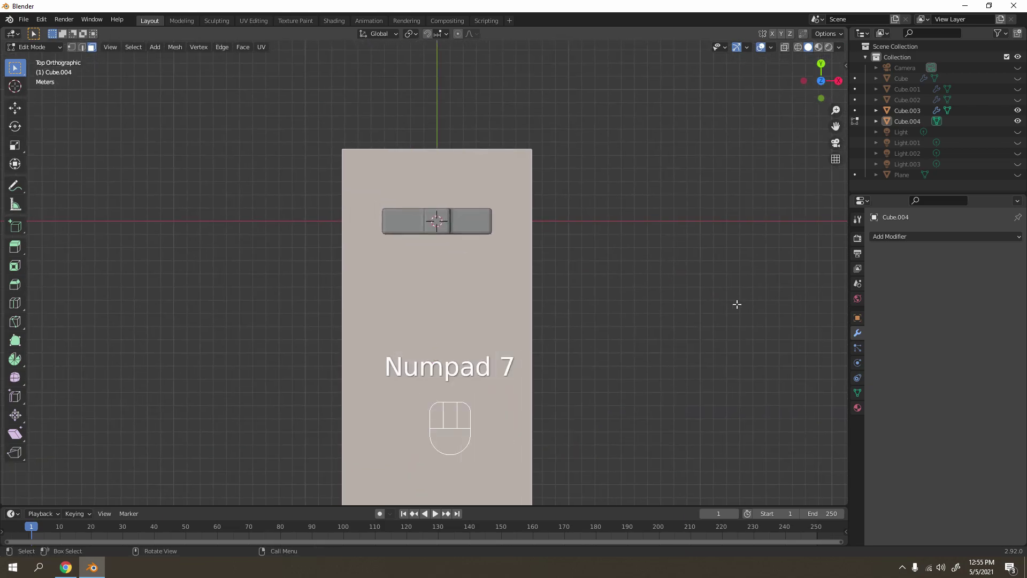
{"action": "key", "text": "i"}
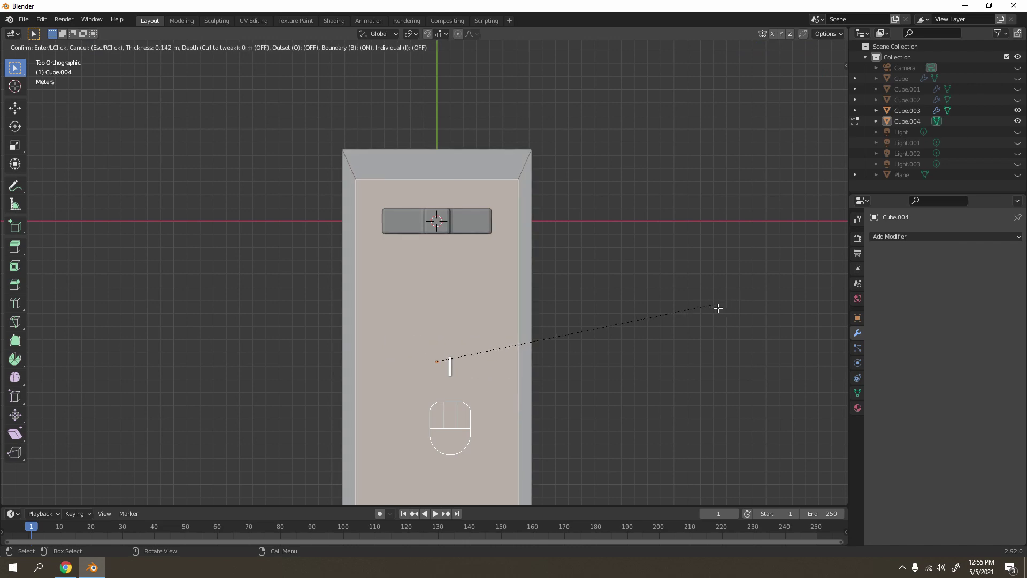
{"action": "left_click", "coordinate": [718, 306]}
{"action": "middle_click_drag", "start_coordinate": [548, 341], "coordinate": [573, 225], "text": "shift"}
{"action": "scroll", "coordinate": [520, 265], "scroll_direction": "down", "scroll_amount": 3}
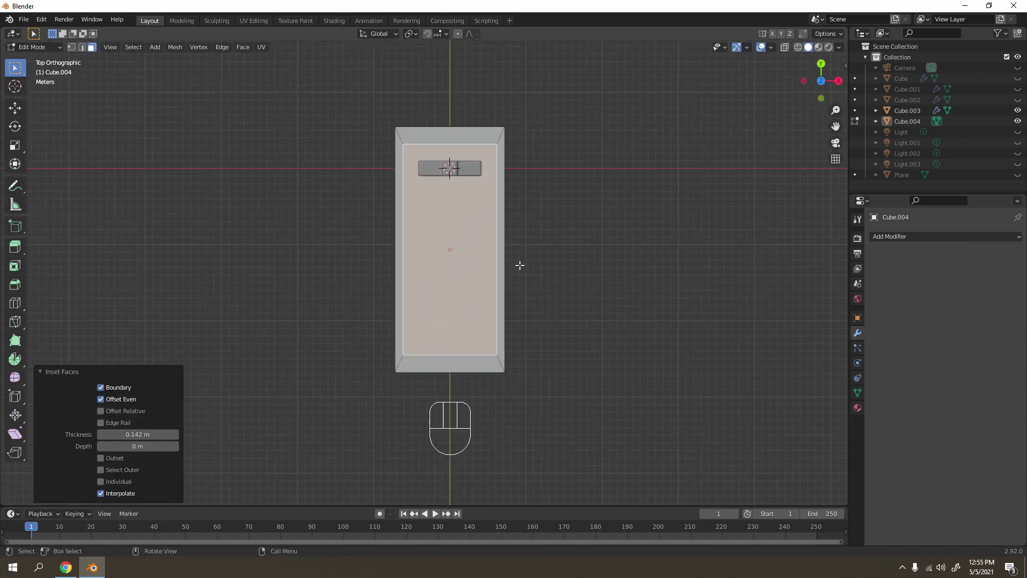
{"action": "middle_click_drag", "start_coordinate": [520, 265], "coordinate": [543, 227]}
{"action": "key", "text": "ctrl+z"}
{"action": "key", "text": "ctrl+z"}
{"action": "key", "text": "ctrl+z"}
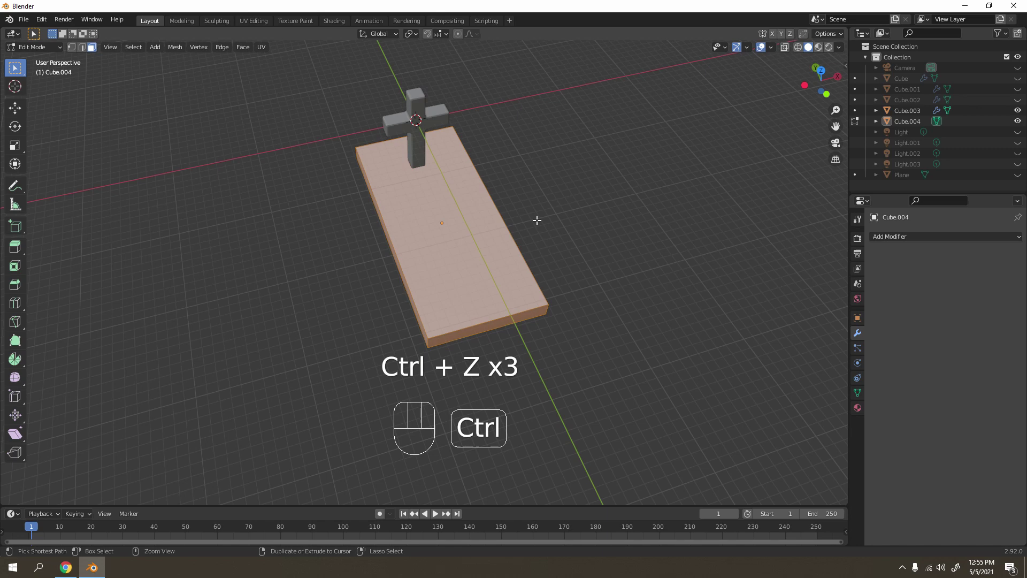
- In Object Mode, select only the slab and apply its scale again
{"action": "key", "text": "Tab"}
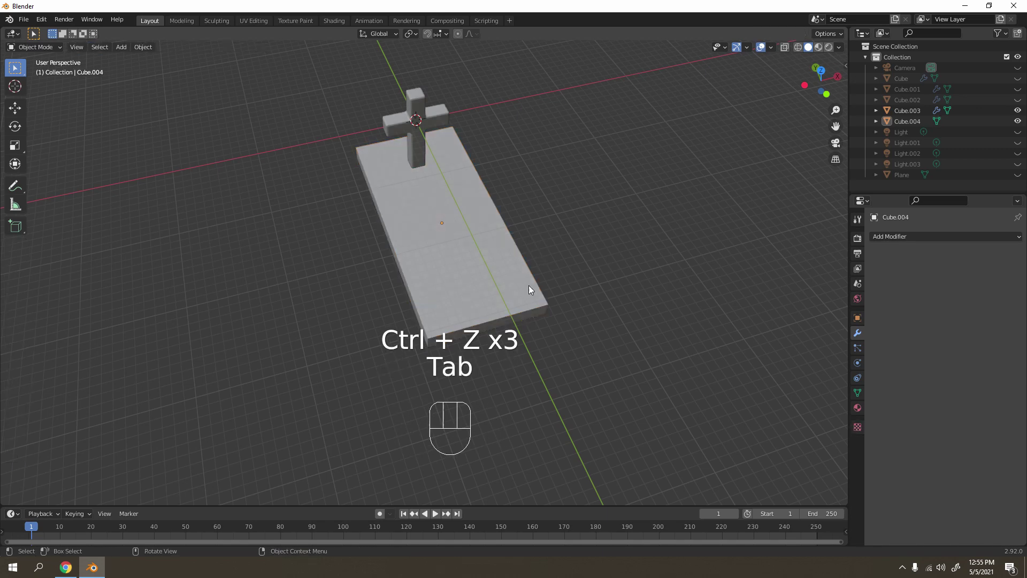
{"action": "key", "text": "a"}
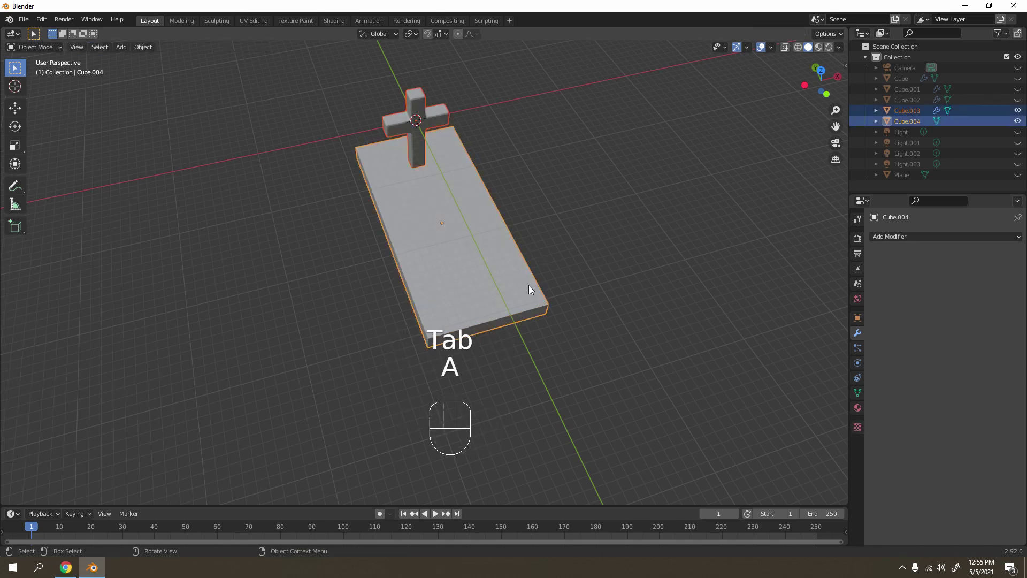
{"action": "left_click", "coordinate": [467, 300]}
{"action": "key", "text": "ctrl+a"}
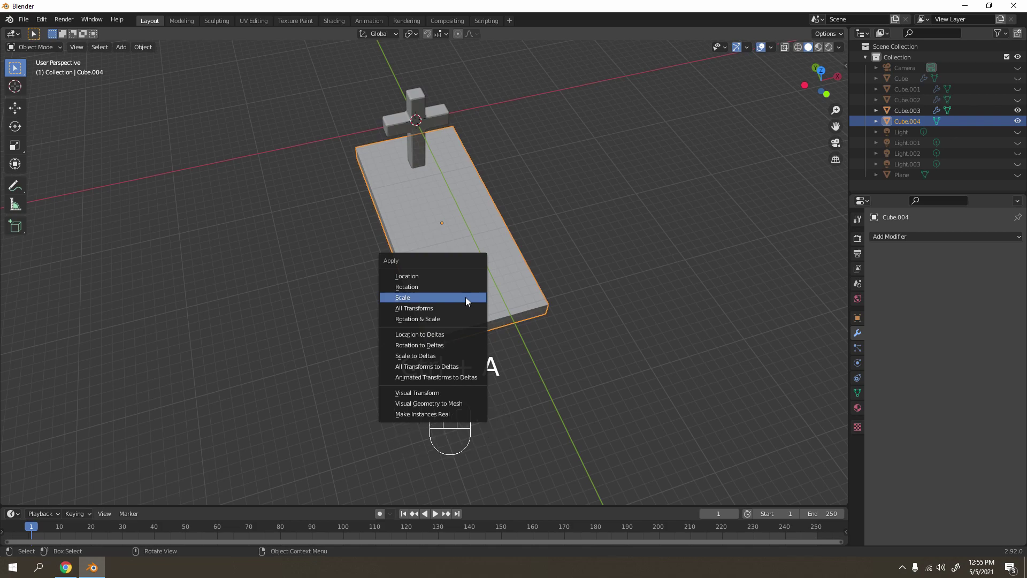
{"action": "left_click", "coordinate": [466, 297]}
- In face select mode, inset the slab's top face by 1.113 m
{"action": "key", "text": "Tab"}
{"action": "key", "text": "3"}
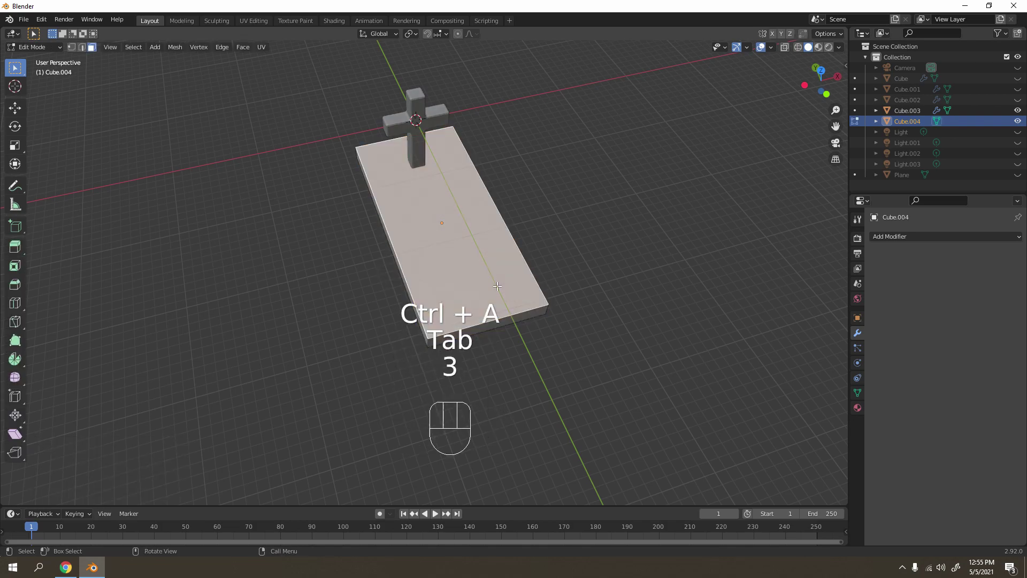
{"action": "scroll", "coordinate": [497, 286], "scroll_direction": "up", "scroll_amount": 2}
{"action": "middle_click_drag", "start_coordinate": [637, 374], "coordinate": [555, 328], "text": "shift"}
{"action": "key", "text": "i"}
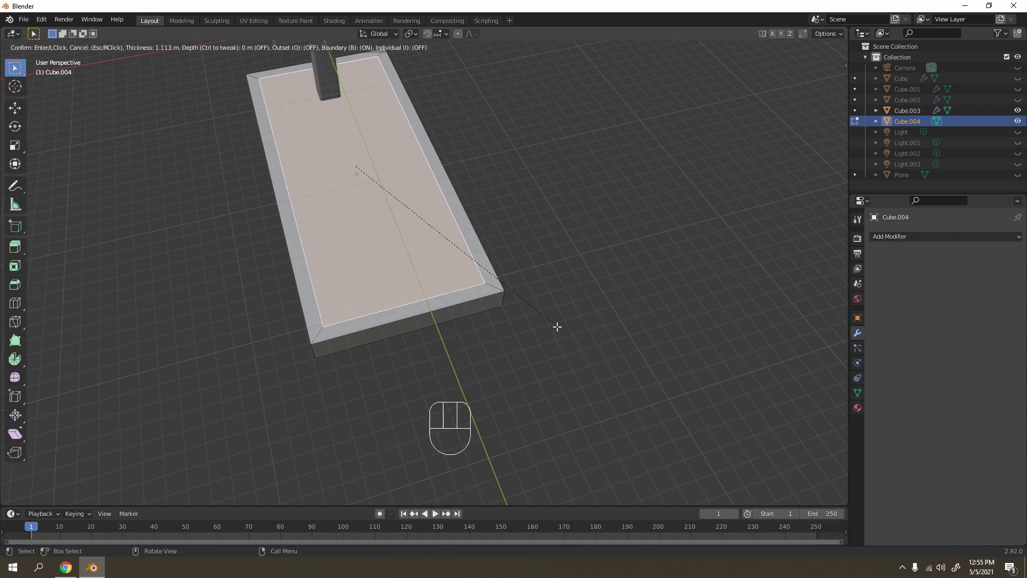
{"action": "left_click", "coordinate": [557, 326]}
{"action": "middle_click_drag", "start_coordinate": [557, 325], "coordinate": [578, 323], "text": "shift"}
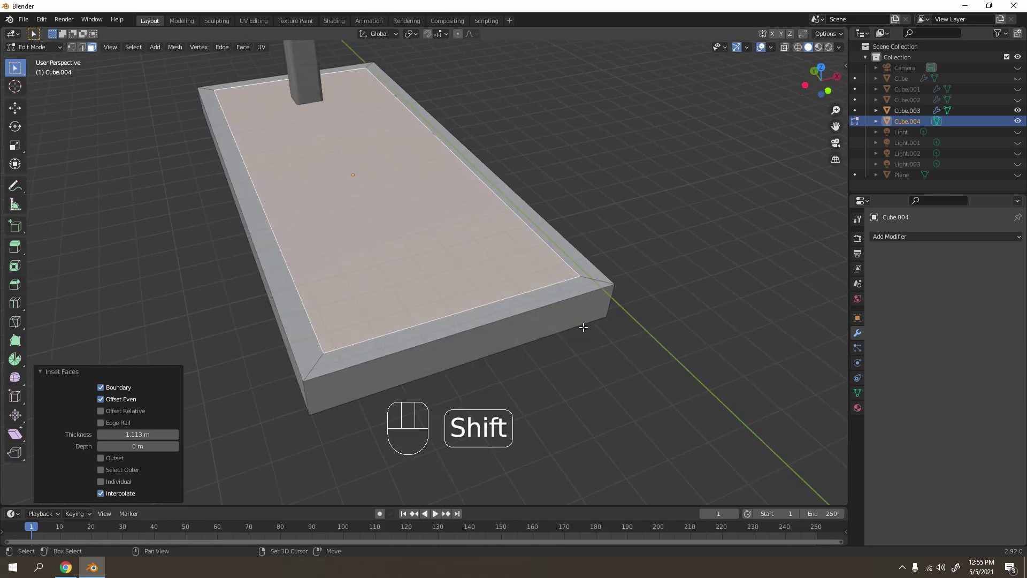
{"action": "middle_click_drag", "start_coordinate": [647, 314], "coordinate": [628, 294]}
- Extrude the inset face up 1.5977 m and scale it to 0.97 for a slight taper
{"action": "key", "text": "e"}
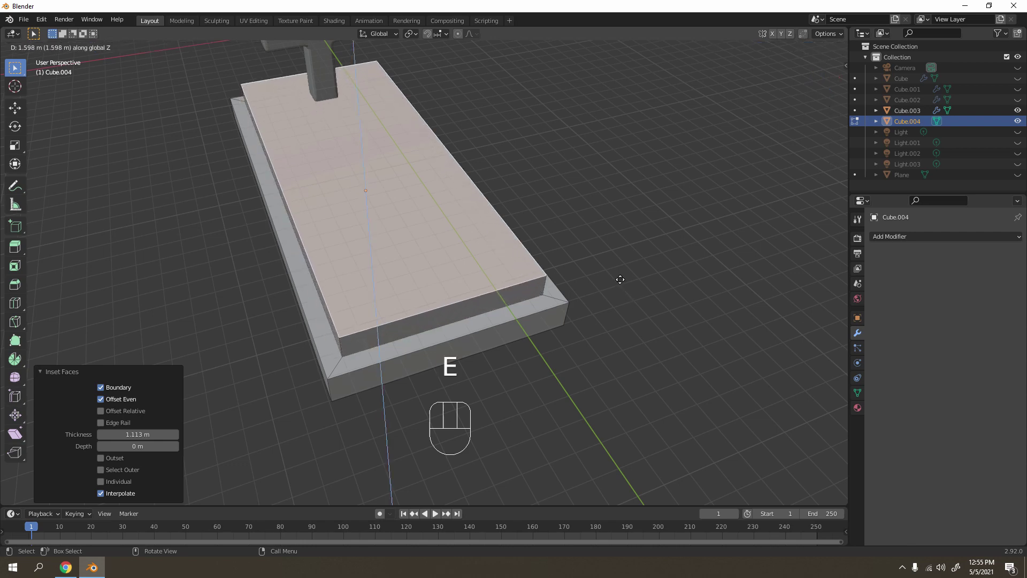
{"action": "left_click", "coordinate": [620, 279]}
{"action": "key", "text": "s"}
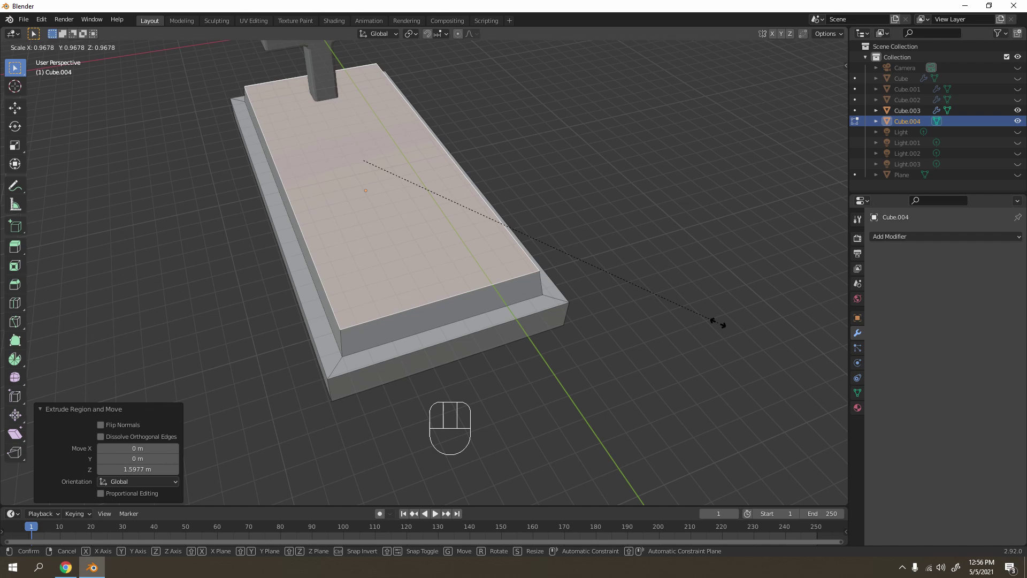
{"action": "left_click", "coordinate": [718, 323]}
{"action": "key", "text": "Tab"}
{"action": "middle_click_drag", "start_coordinate": [690, 255], "coordinate": [744, 225]}
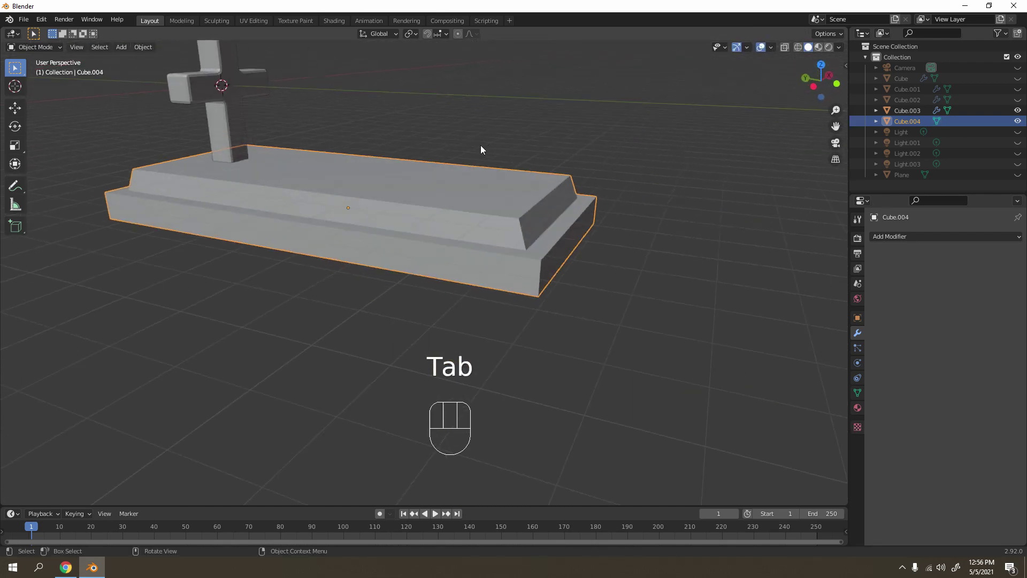
- From the front view, select the cross and raise it 3.214 m along Z onto the upper tier
{"action": "key", "text": "KP_1"}
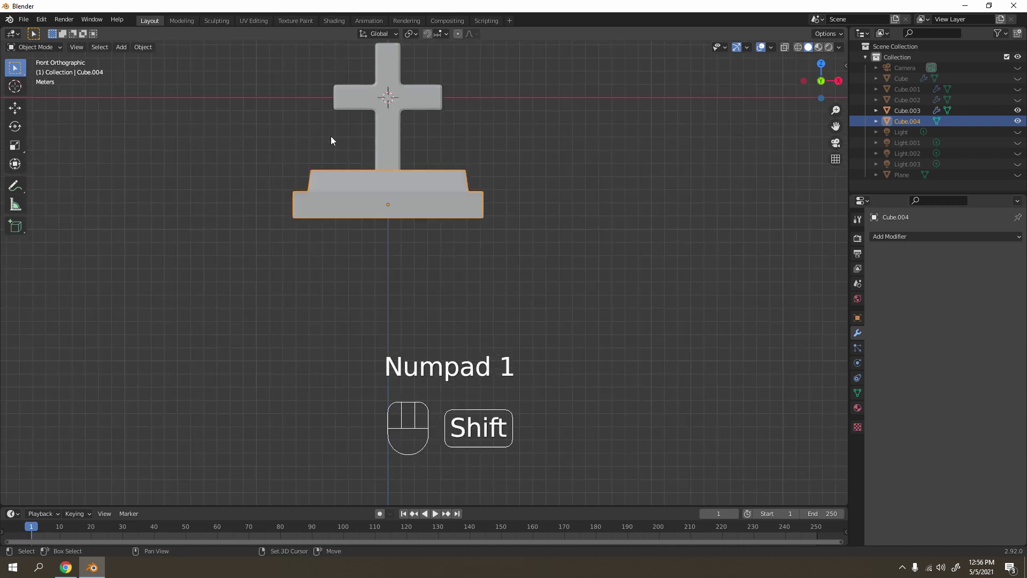
{"action": "middle_click_drag", "start_coordinate": [330, 136], "coordinate": [362, 207], "text": "shift"}
{"action": "left_click", "coordinate": [418, 188]}
{"action": "scroll", "coordinate": [419, 189], "scroll_direction": "up", "scroll_amount": 4}
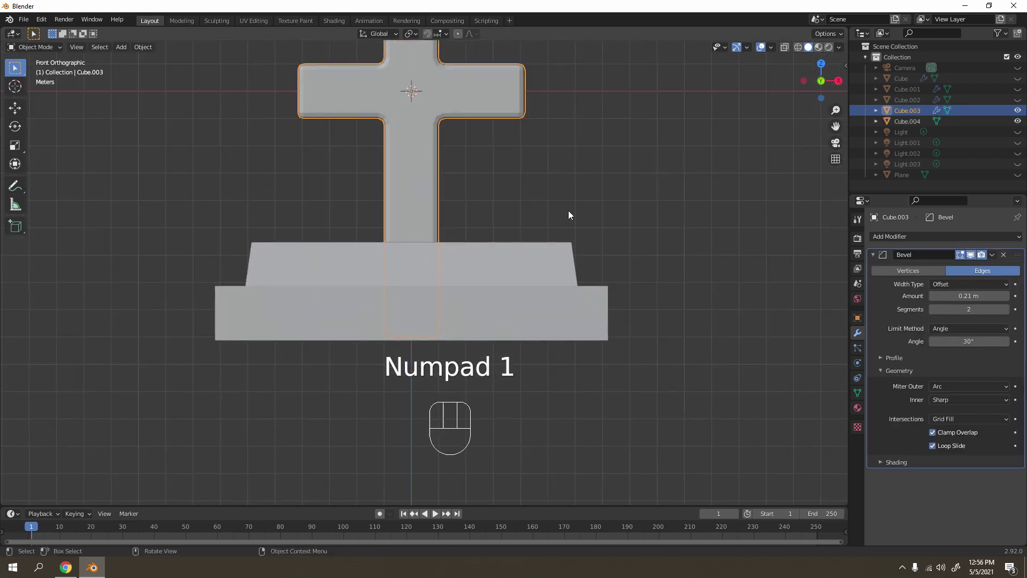
{"action": "key", "text": "g"}
{"action": "left_click", "coordinate": [662, 125]}
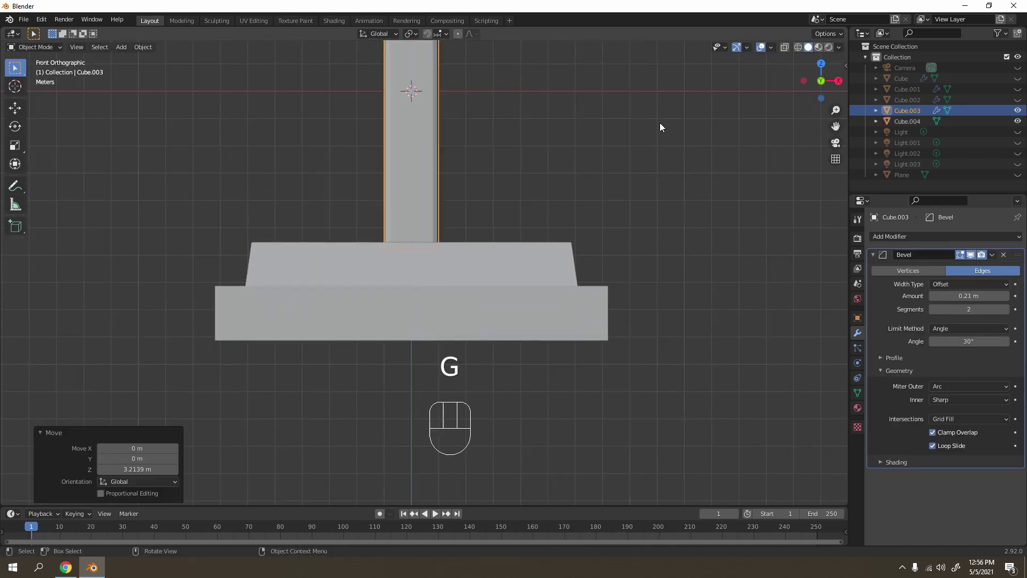
- Cancel a second move of the cross, zoom out to the whole gravestone, and select the base
{"action": "scroll", "coordinate": [477, 154], "scroll_direction": "up", "scroll_amount": 4}
{"action": "key", "text": "g"}
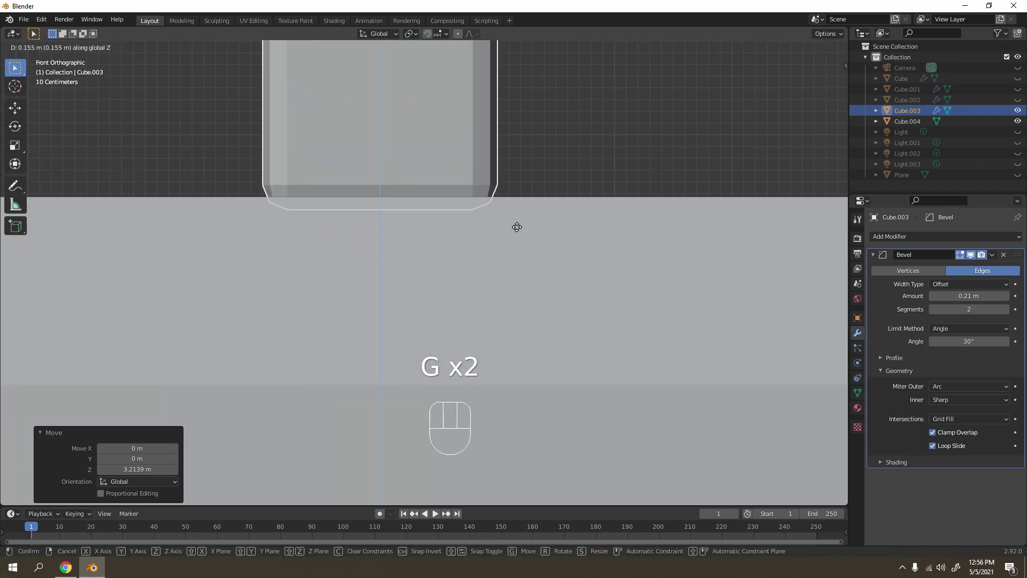
{"action": "right_click", "coordinate": [525, 239]}
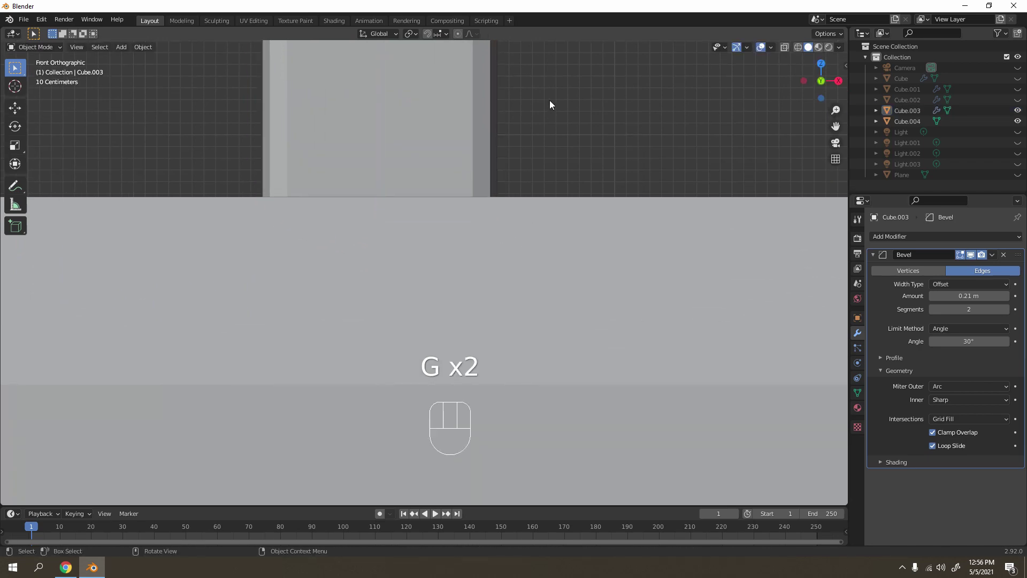
{"action": "scroll", "coordinate": [467, 195], "scroll_direction": "down", "scroll_amount": 5}
{"action": "middle_click_drag", "start_coordinate": [463, 201], "coordinate": [438, 276]}
{"action": "scroll", "coordinate": [442, 287], "scroll_direction": "down", "scroll_amount": 3}
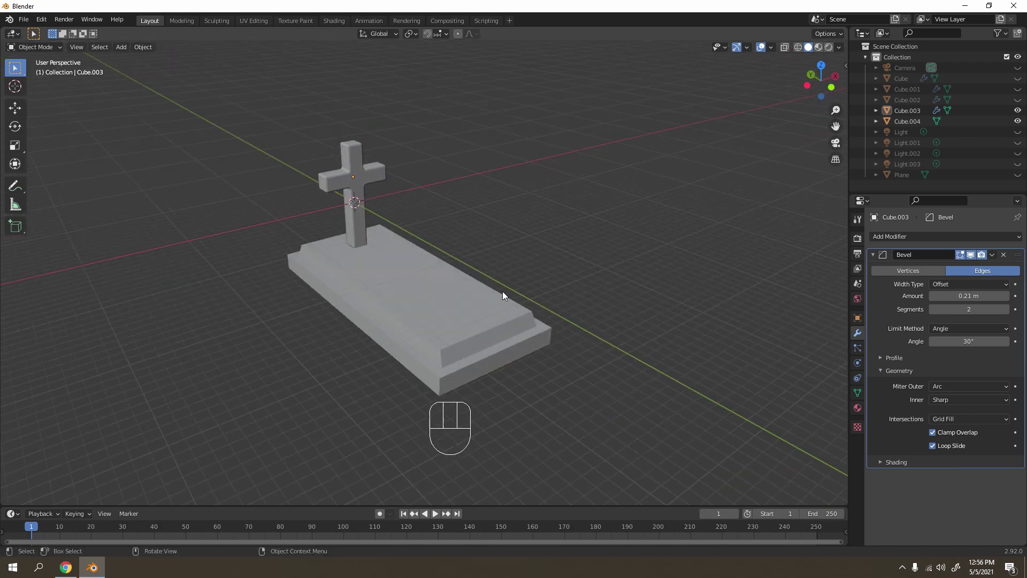
{"action": "left_click", "coordinate": [463, 314]}
{"action": "scroll", "coordinate": [467, 297], "scroll_direction": "up", "scroll_amount": 3}
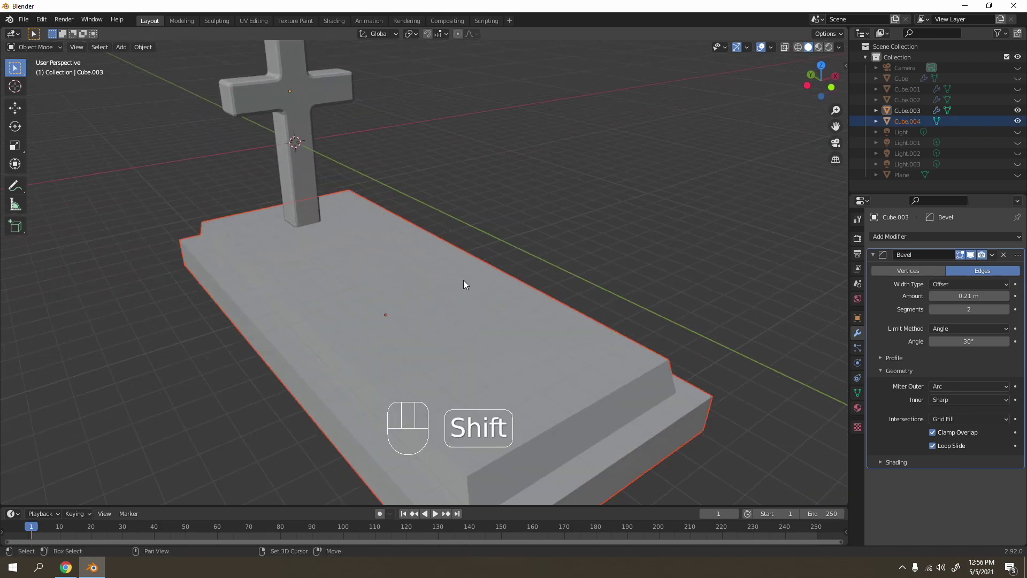
- Add a Bevel modifier to the base and raise its segments to 2
{"action": "key", "text": "Tab"}
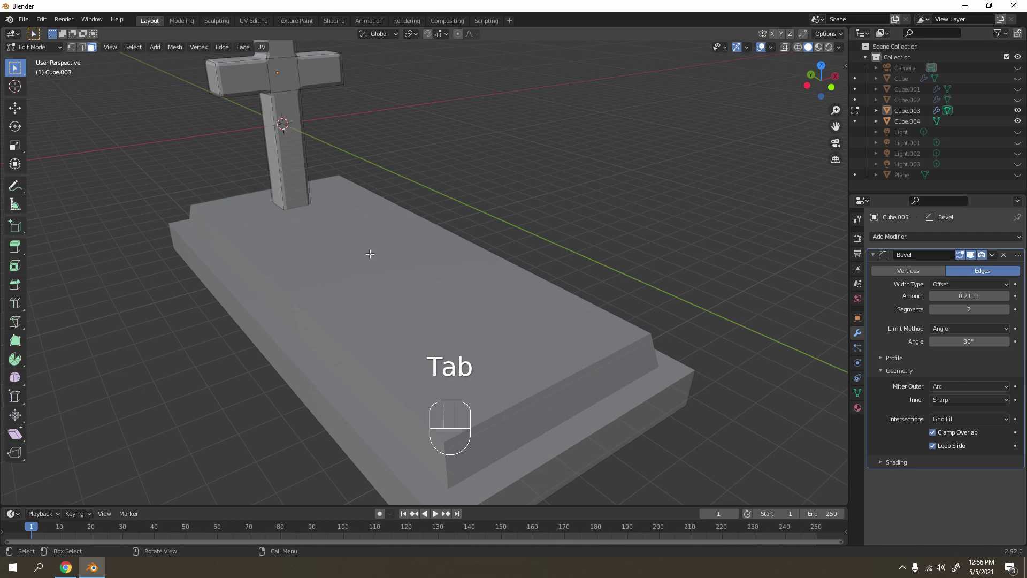
{"action": "key", "text": "Tab"}
{"action": "left_click", "coordinate": [463, 327]}
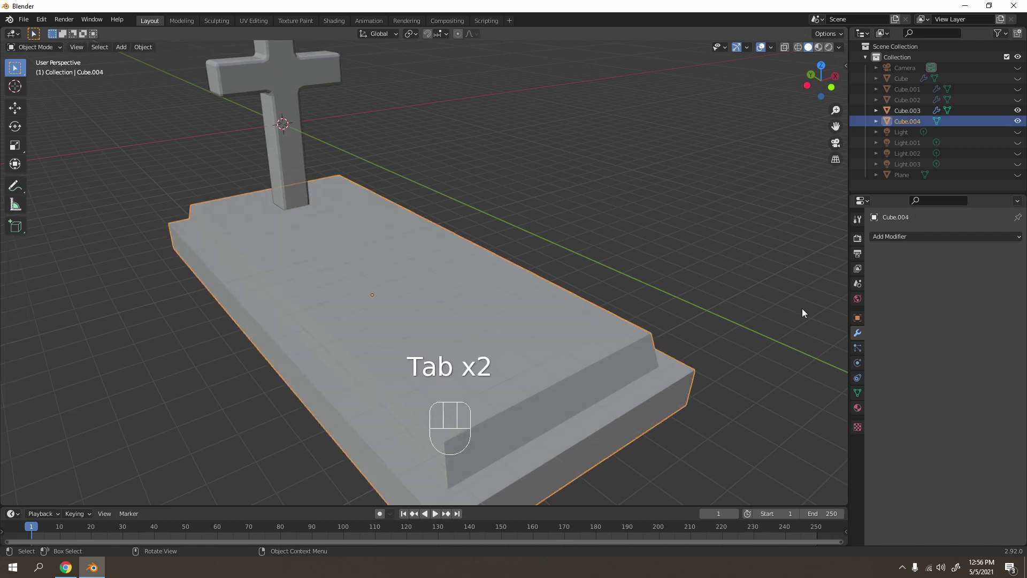
{"action": "left_click", "coordinate": [928, 237]}
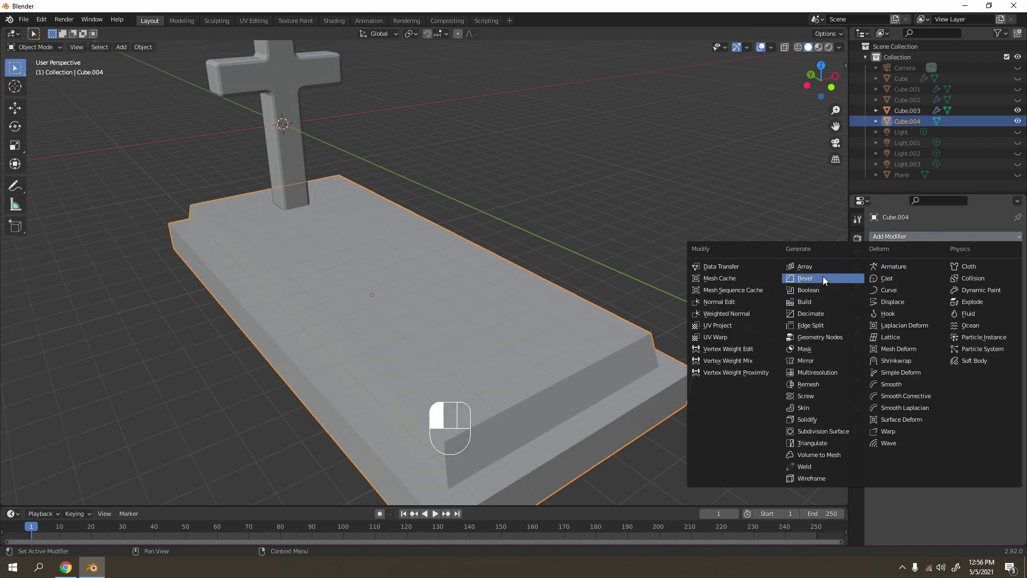
{"action": "left_click", "coordinate": [823, 276]}
{"action": "scroll", "coordinate": [492, 251], "scroll_direction": "up", "scroll_amount": 2}
{"action": "middle_click_drag", "start_coordinate": [492, 250], "coordinate": [483, 227], "text": "shift"}
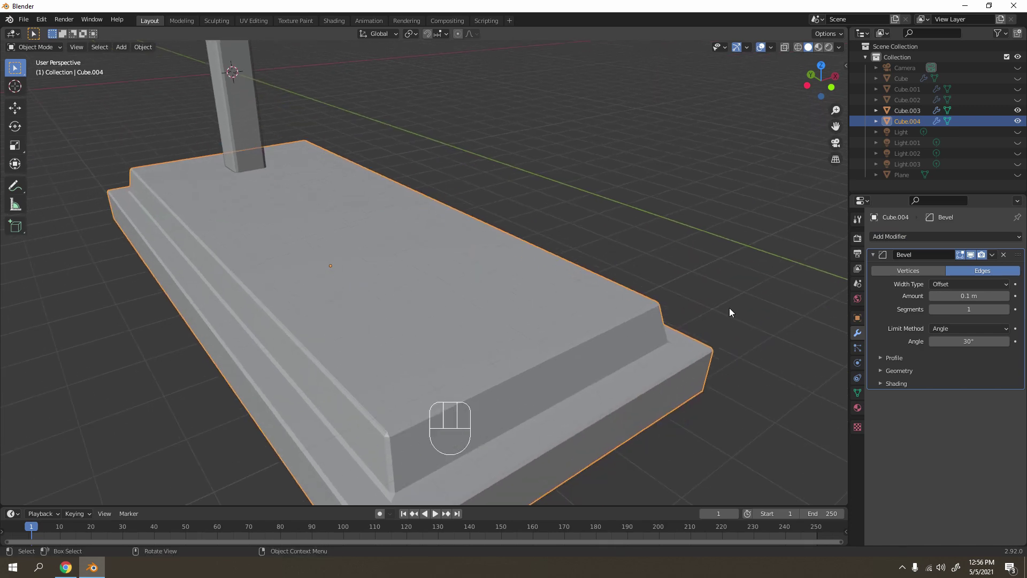
{"action": "left_click", "coordinate": [1007, 309]}
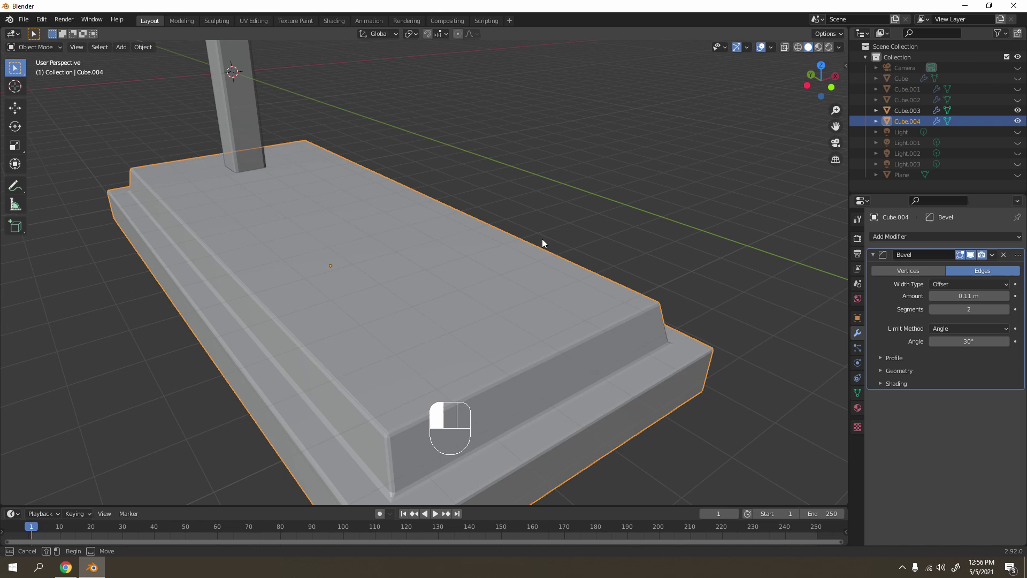
- Set the bevel's Outer Miter to Arc in its Geometry settings, after briefly trying Patch
{"action": "key", "text": "Tab"}
{"action": "key", "text": "Tab"}
{"action": "left_click", "coordinate": [605, 175]}
{"action": "middle_click_drag", "start_coordinate": [612, 136], "coordinate": [604, 162]}
{"action": "scroll", "coordinate": [573, 244], "scroll_direction": "up", "scroll_amount": 3}
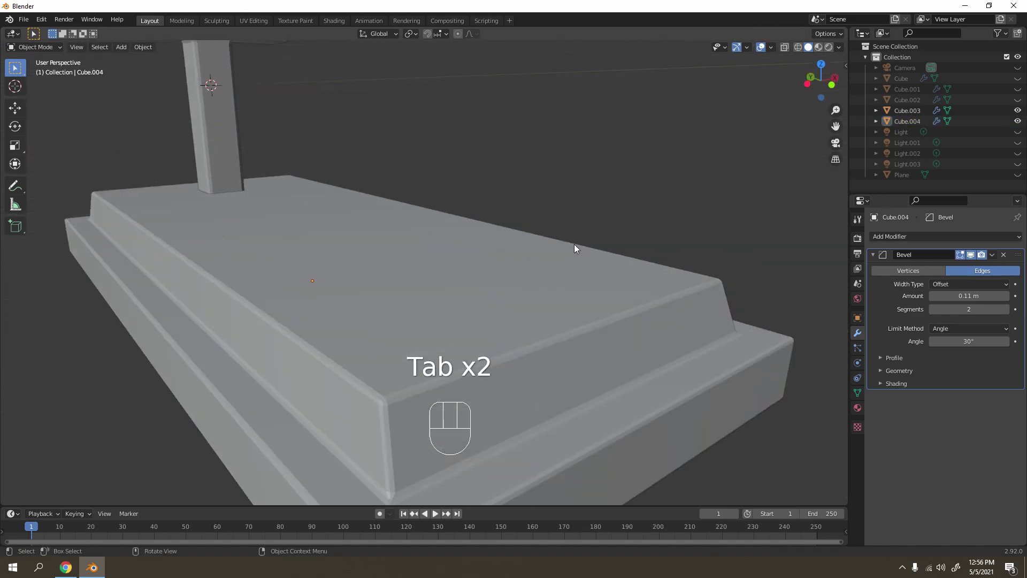
{"action": "middle_click_drag", "start_coordinate": [574, 217], "coordinate": [265, 89], "text": "shift"}
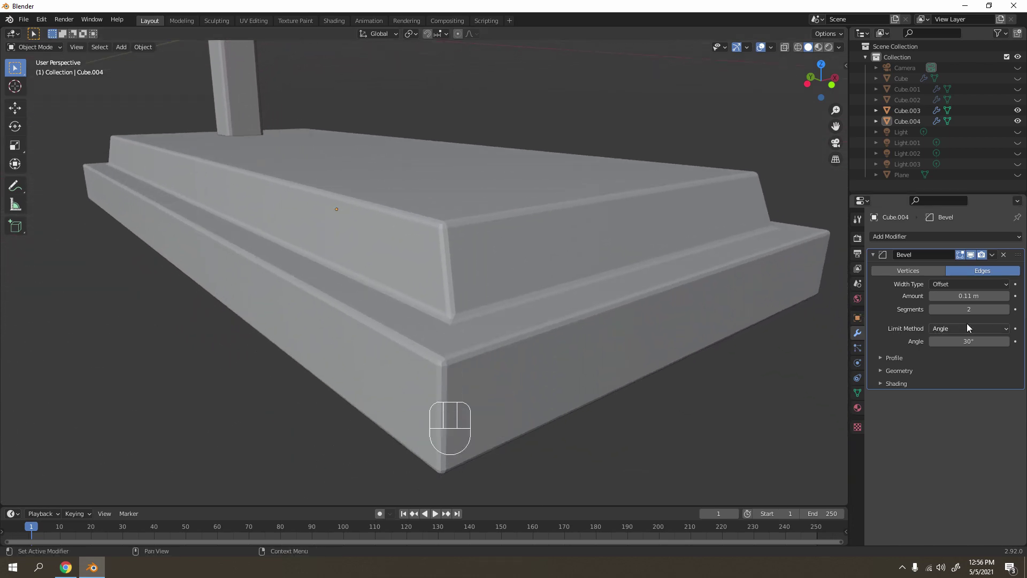
{"action": "left_click", "coordinate": [893, 370]}
{"action": "left_click", "coordinate": [955, 388]}
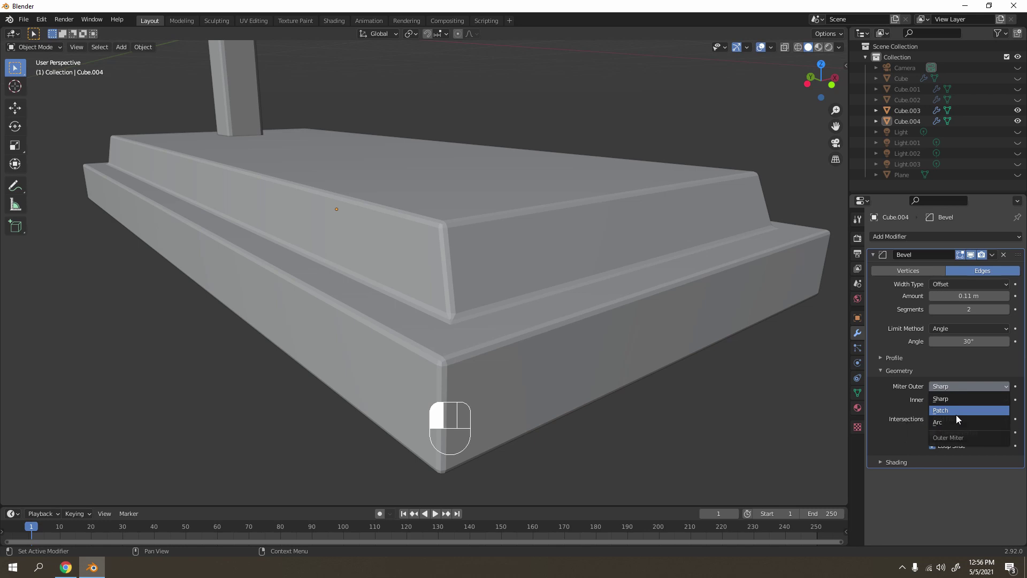
{"action": "left_click", "coordinate": [956, 415]}
{"action": "left_click", "coordinate": [961, 386]}
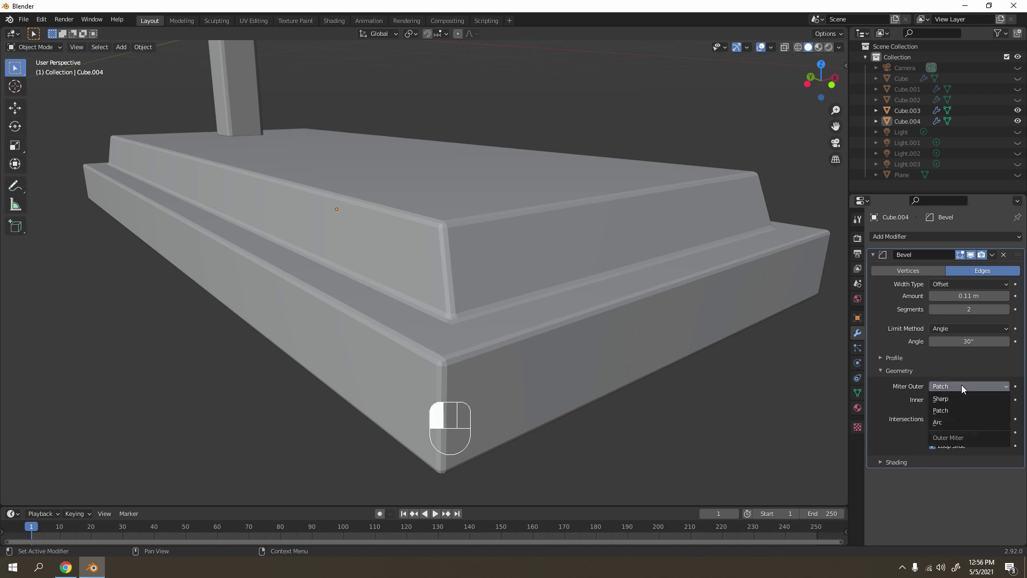
{"action": "left_click", "coordinate": [948, 418]}
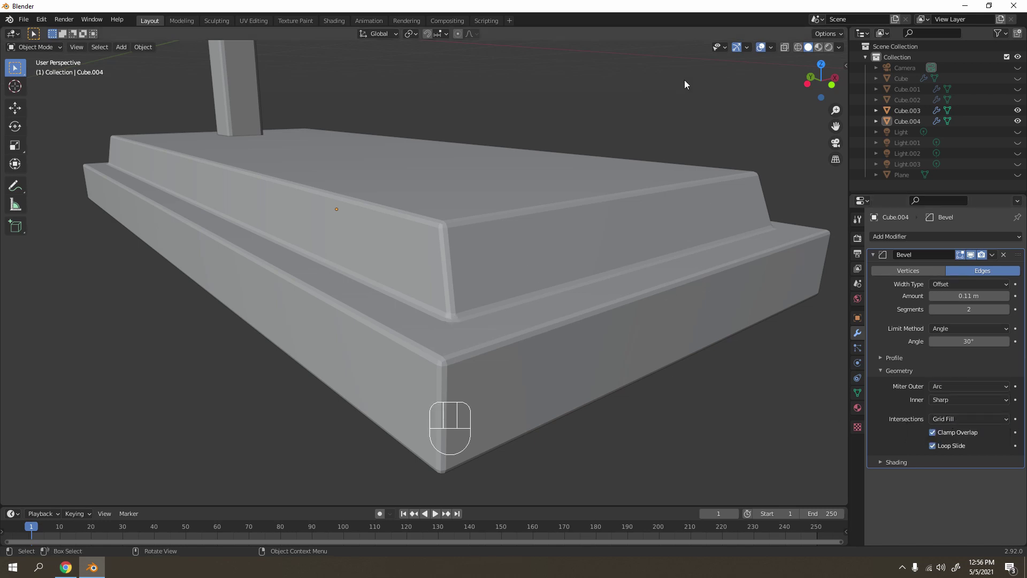
{"action": "key", "text": "Tab"}
{"action": "key", "text": "Tab"}
{"action": "scroll", "coordinate": [530, 211], "scroll_direction": "down", "scroll_amount": 5}
- Add a new cube and enlarge its footprint from the top view, keeping its height fixed
{"action": "key", "text": "shift"}
{"action": "middle_click_drag", "start_coordinate": [509, 117], "coordinate": [521, 227]}
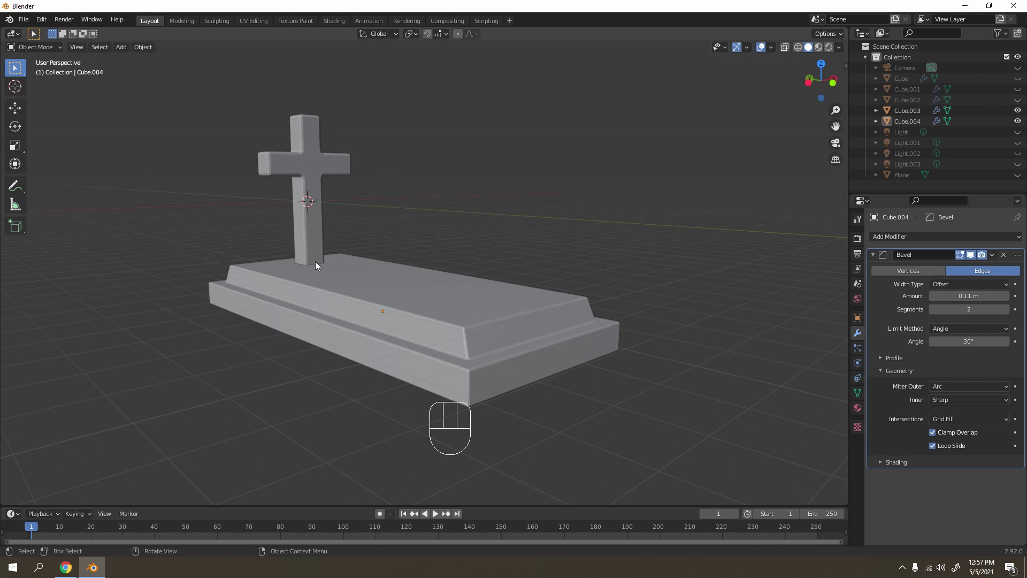
{"action": "key", "text": "shift+a"}
{"action": "mouse_move", "coordinate": [531, 282]}
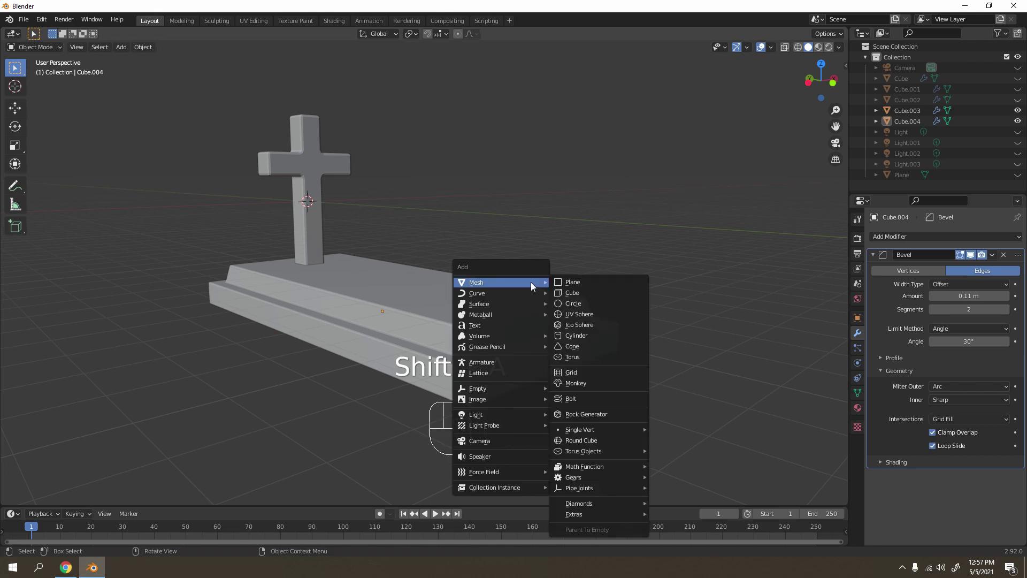
{"action": "left_click", "coordinate": [585, 293]}
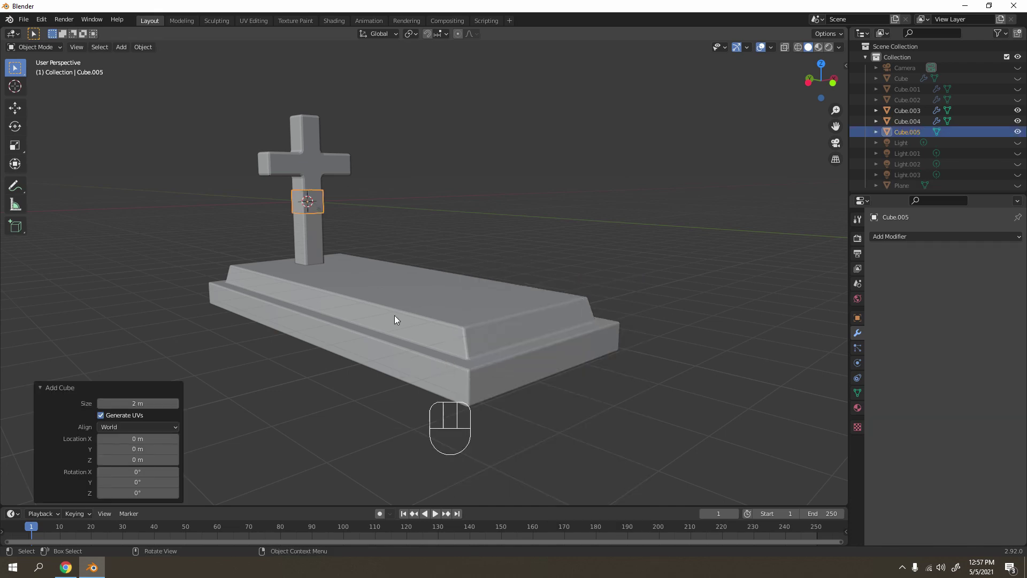
{"action": "key", "text": "KP_7"}
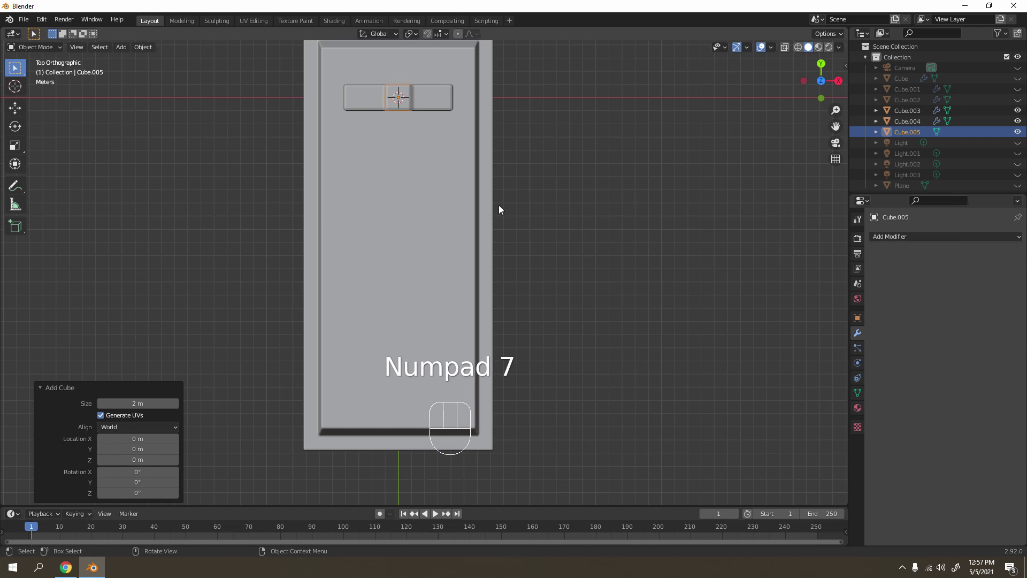
{"action": "key", "text": "s"}
{"action": "key", "text": "shift+z"}
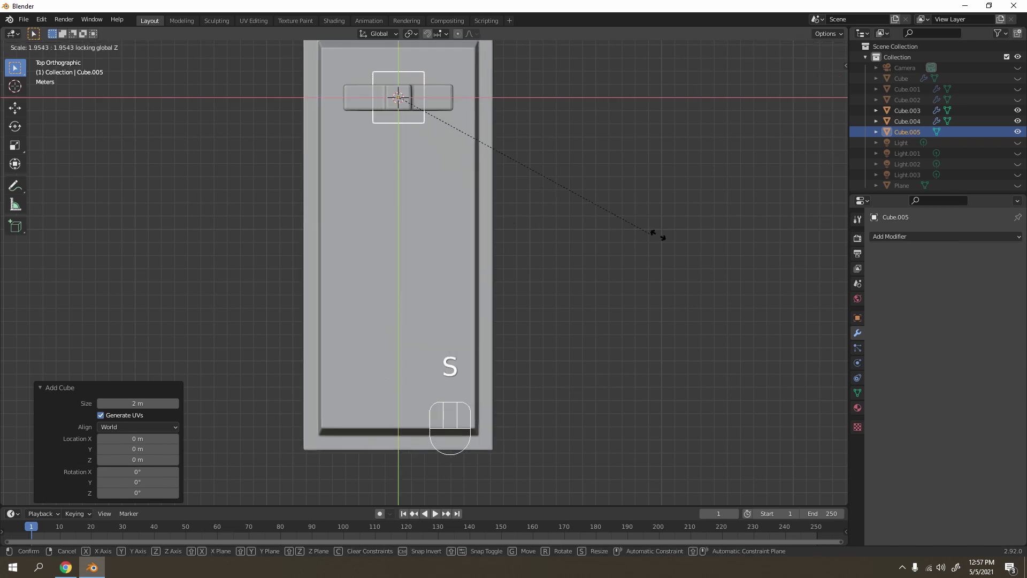
{"action": "left_click", "coordinate": [725, 246]}
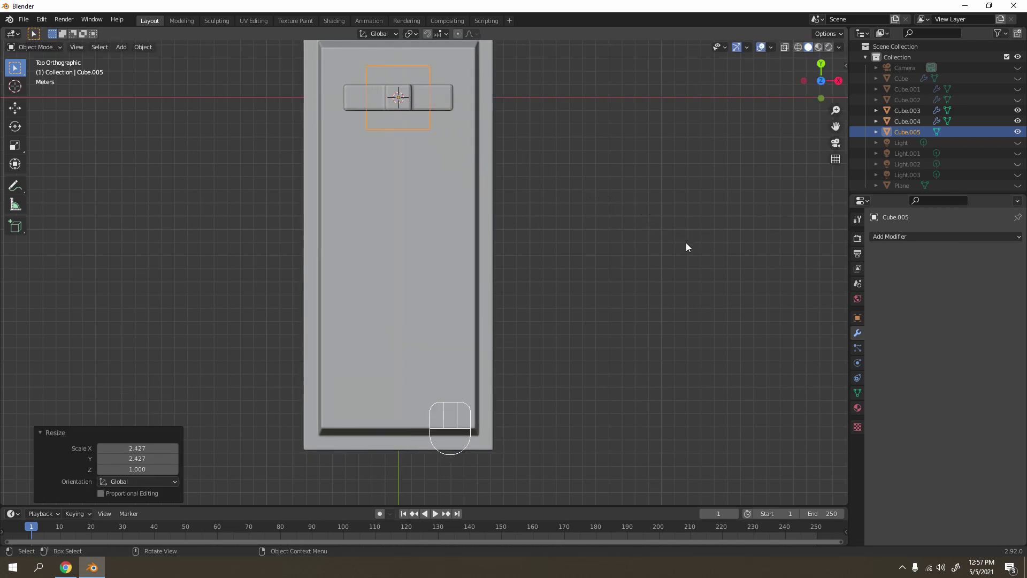
- Move the cube along Y in front of the cross and flatten it to 0.255 in Z
{"action": "key", "text": "g"}
{"action": "key", "text": "y"}
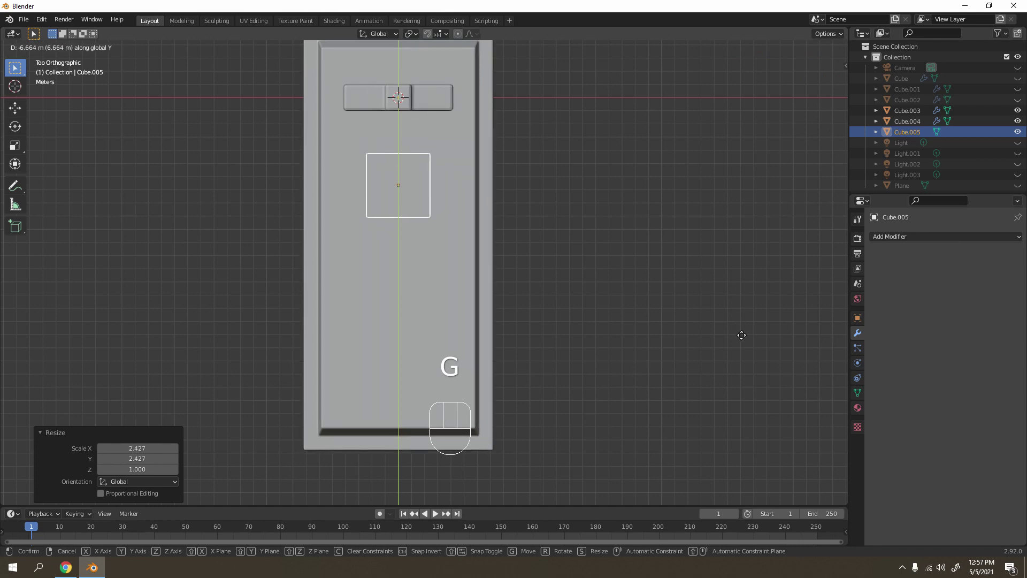
{"action": "left_click", "coordinate": [747, 318]}
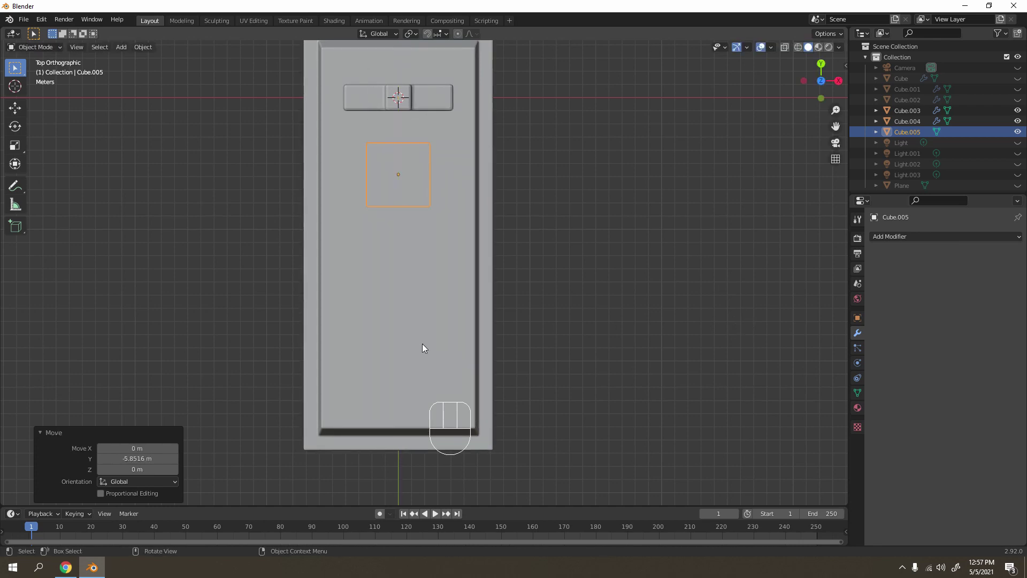
{"action": "middle_click_drag", "start_coordinate": [422, 348], "coordinate": [522, 270]}
{"action": "scroll", "coordinate": [580, 256], "scroll_direction": "up", "scroll_amount": 3}
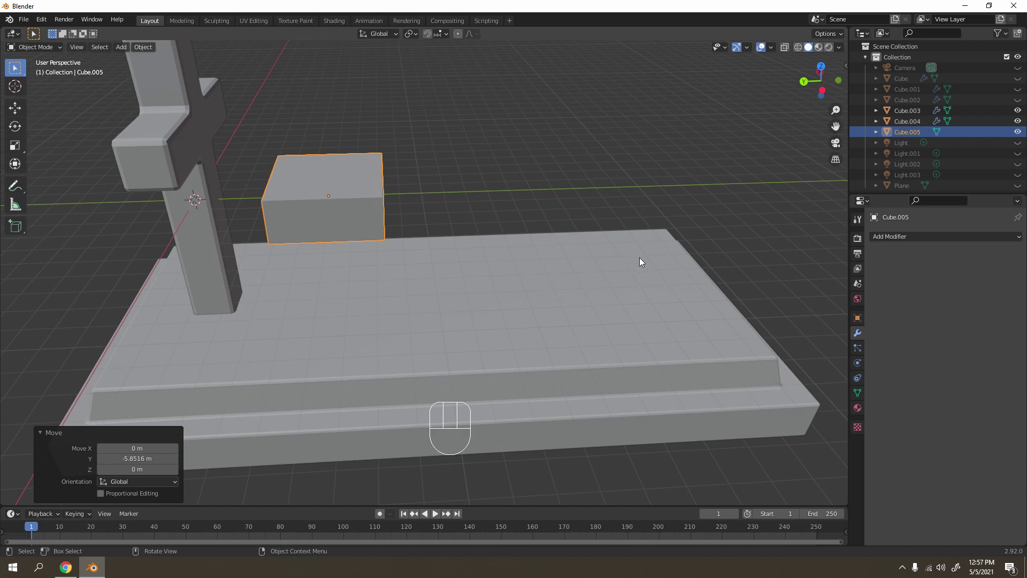
{"action": "key", "text": "s"}
{"action": "key", "text": "z"}
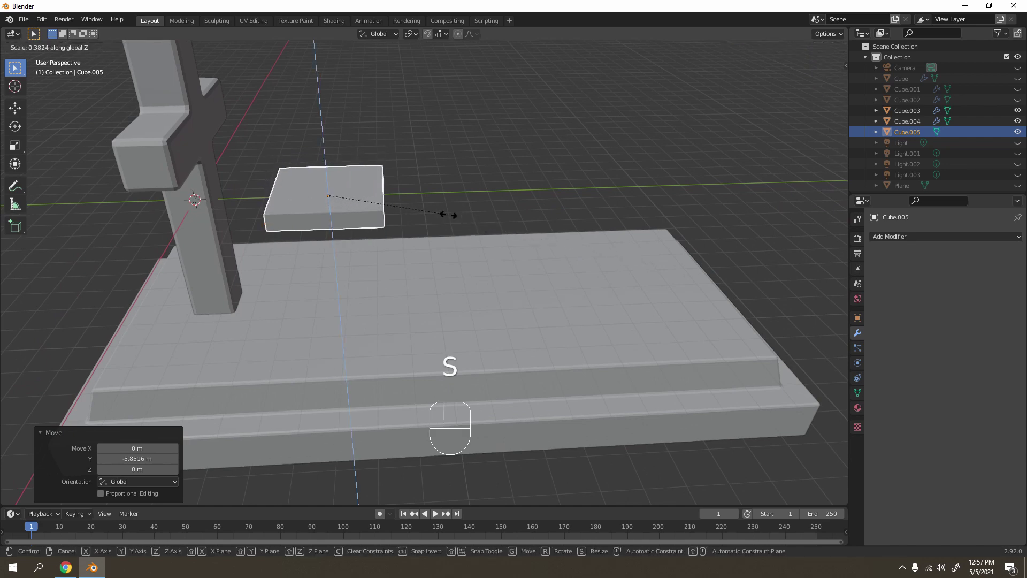
{"action": "left_click", "coordinate": [406, 214]}
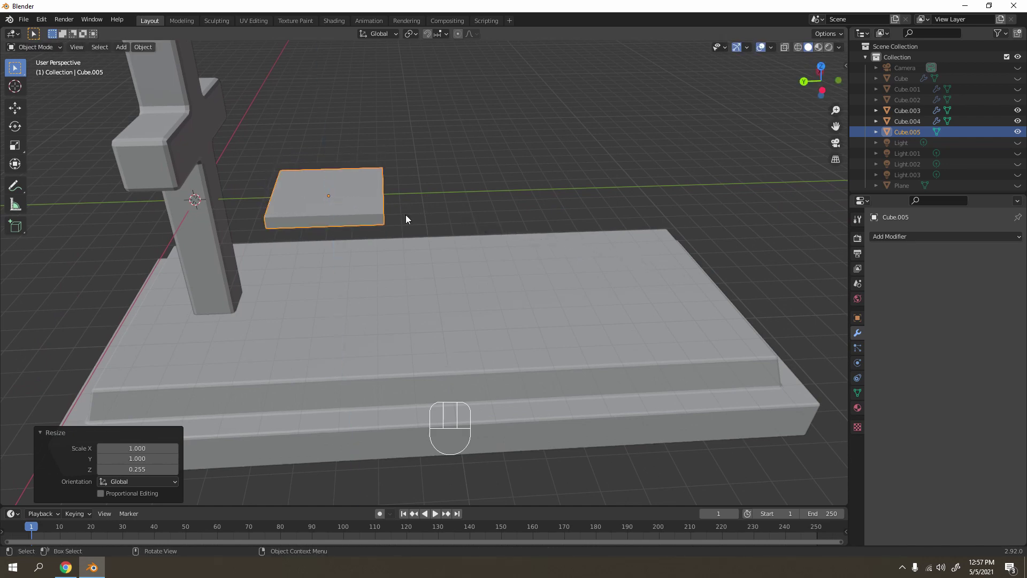
- In front view, lower the flattened slab 4.83 m to just above the base
{"action": "key", "text": "KP_1"}
{"action": "key", "text": "g"}
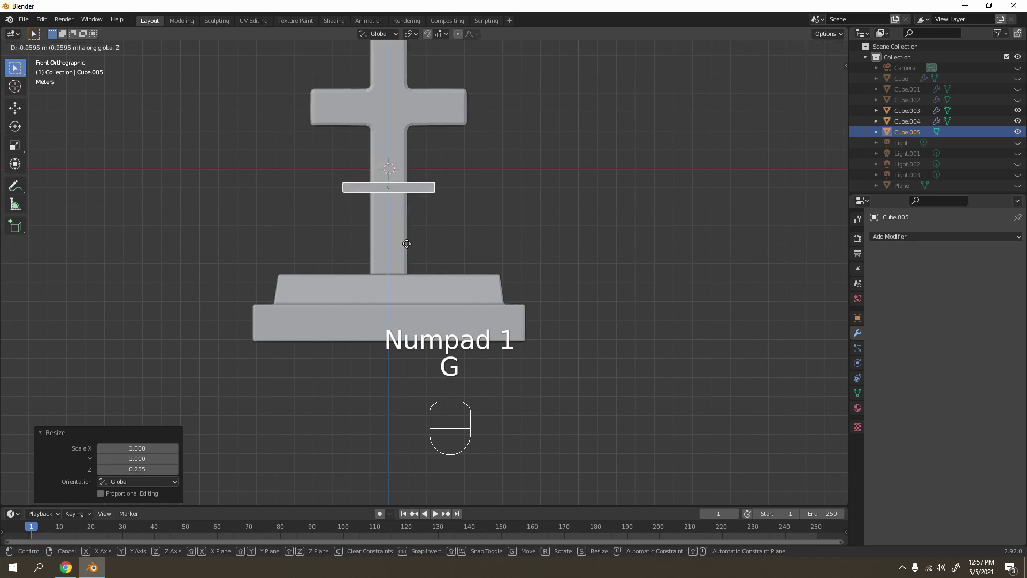
{"action": "left_click", "coordinate": [428, 304]}
{"action": "scroll", "coordinate": [428, 294], "scroll_direction": "up", "scroll_amount": 8}
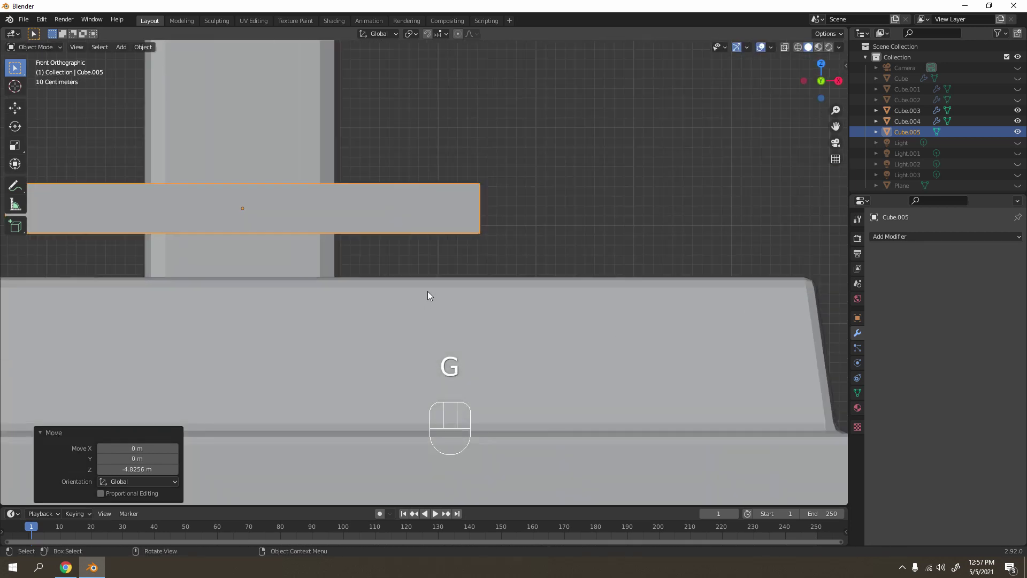
{"action": "middle_click_drag", "start_coordinate": [428, 291], "coordinate": [695, 264], "text": "shift"}
{"action": "scroll", "coordinate": [696, 266], "scroll_direction": "up", "scroll_amount": 2}
- Move the slab down along Z so it sits on the base's upper tier
{"action": "key", "text": "g"}
{"action": "key", "text": "z"}
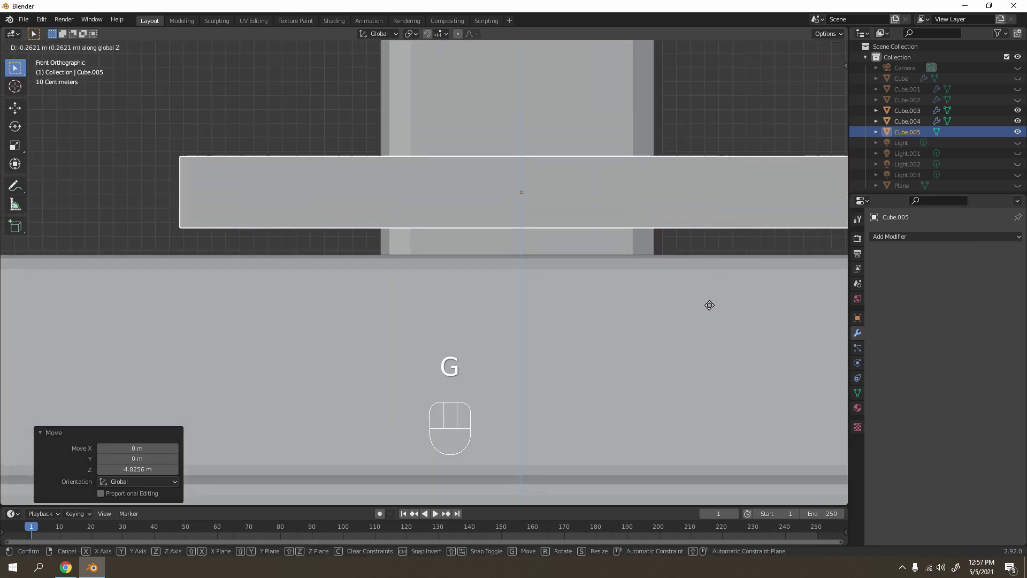
{"action": "left_click", "coordinate": [728, 321]}
{"action": "middle_click_drag", "start_coordinate": [724, 314], "coordinate": [402, 246]}
- In edge select mode, drop the plaque's front top edge 0.407 m to slope it into a wedge
{"action": "key", "text": "Tab"}
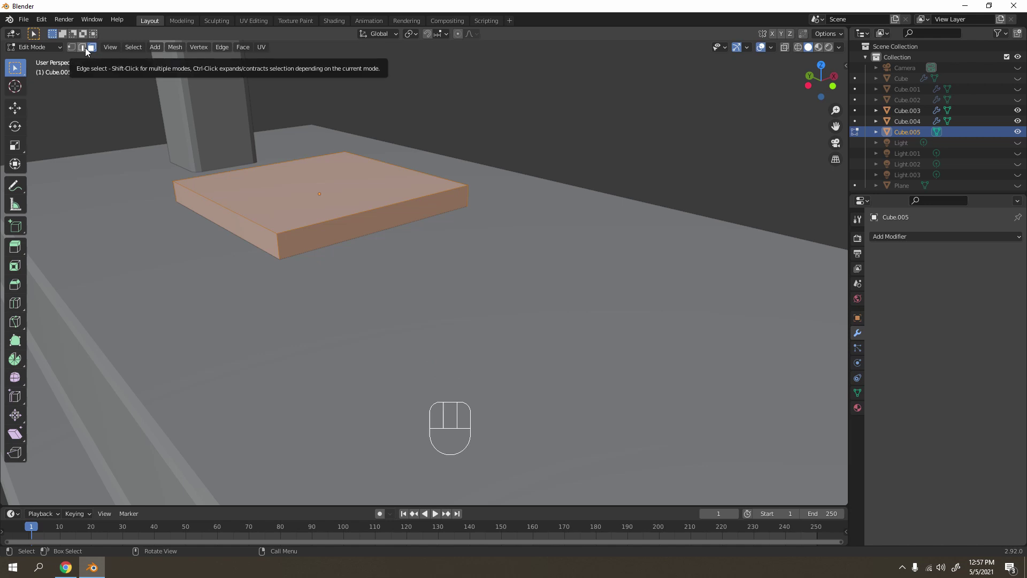
{"action": "key", "text": "2"}
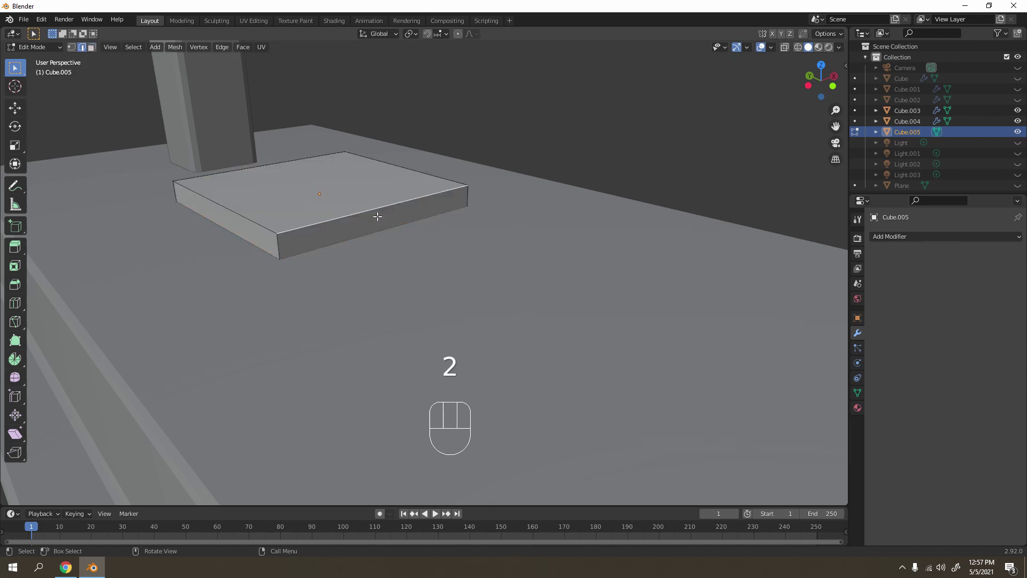
{"action": "key", "text": "g"}
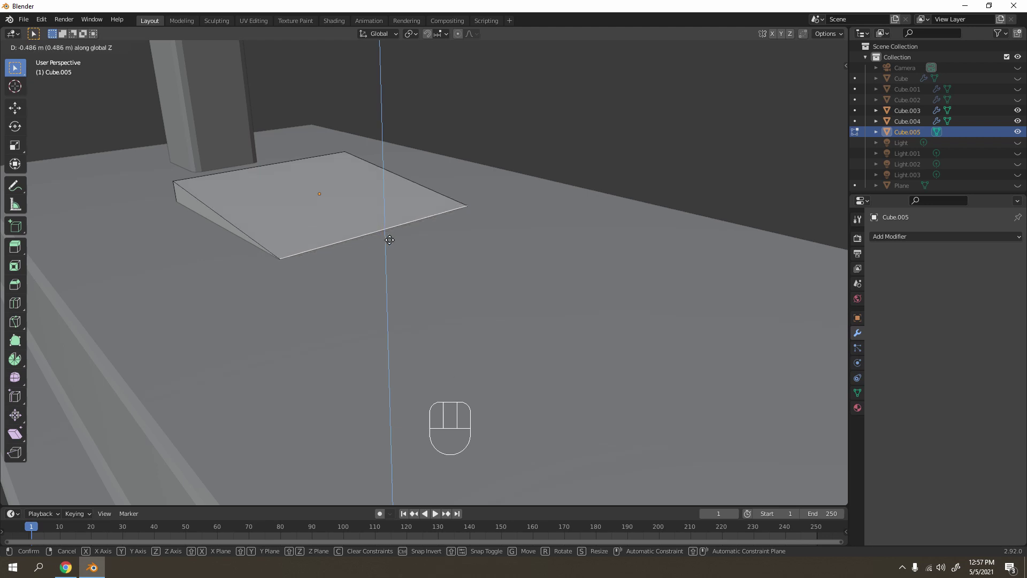
{"action": "left_click", "coordinate": [394, 220]}
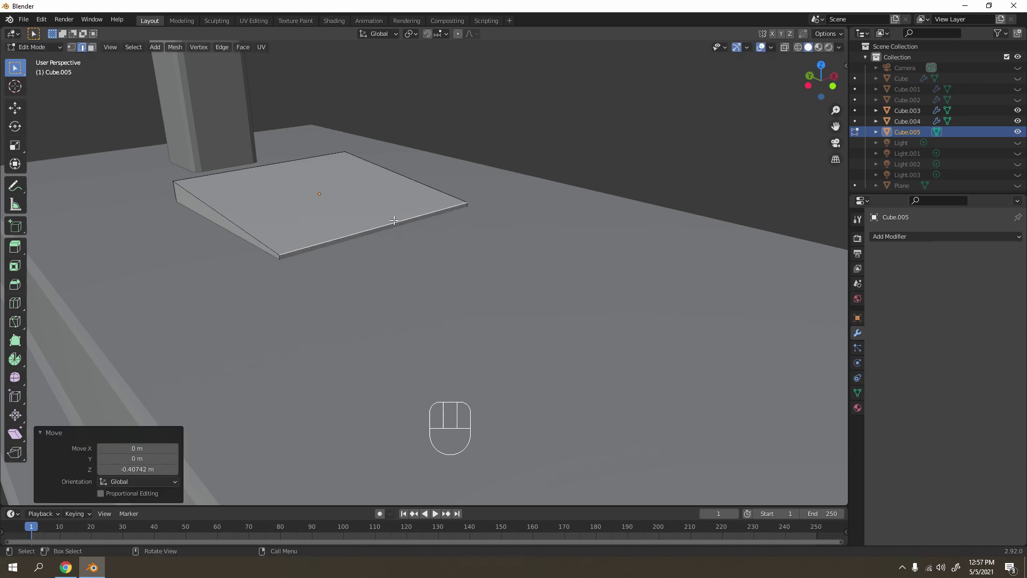
{"action": "middle_click_drag", "start_coordinate": [538, 119], "coordinate": [422, 291]}
{"action": "key", "text": "g"}
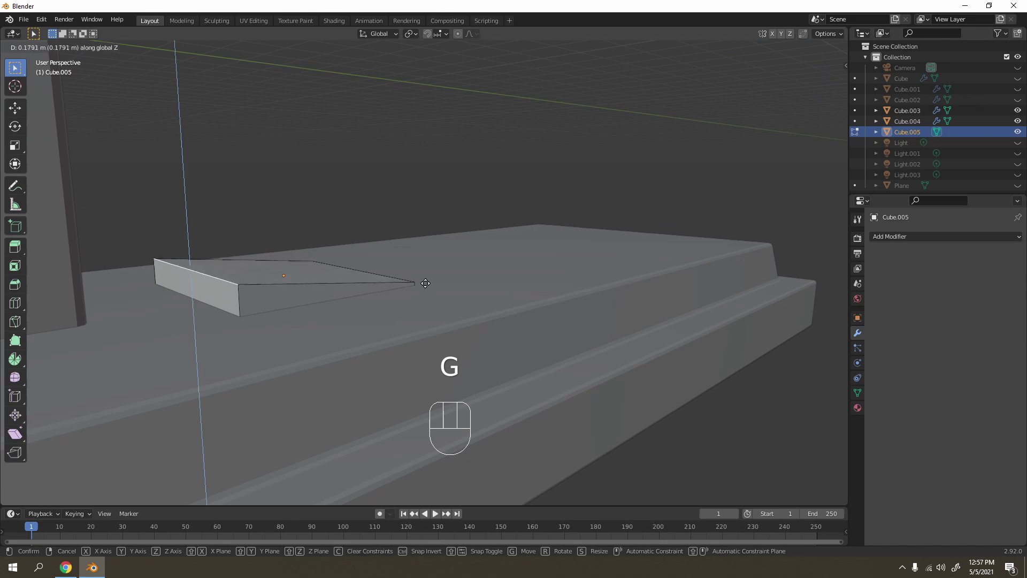
{"action": "left_click", "coordinate": [424, 280]}
{"action": "key", "text": "Tab"}
- Check Cavity in the Viewport Shading popover so the gravestone's edges show outlines
{"action": "scroll", "coordinate": [479, 146], "scroll_direction": "down", "scroll_amount": 5}
{"action": "middle_click_drag", "start_coordinate": [479, 145], "coordinate": [559, 162]}
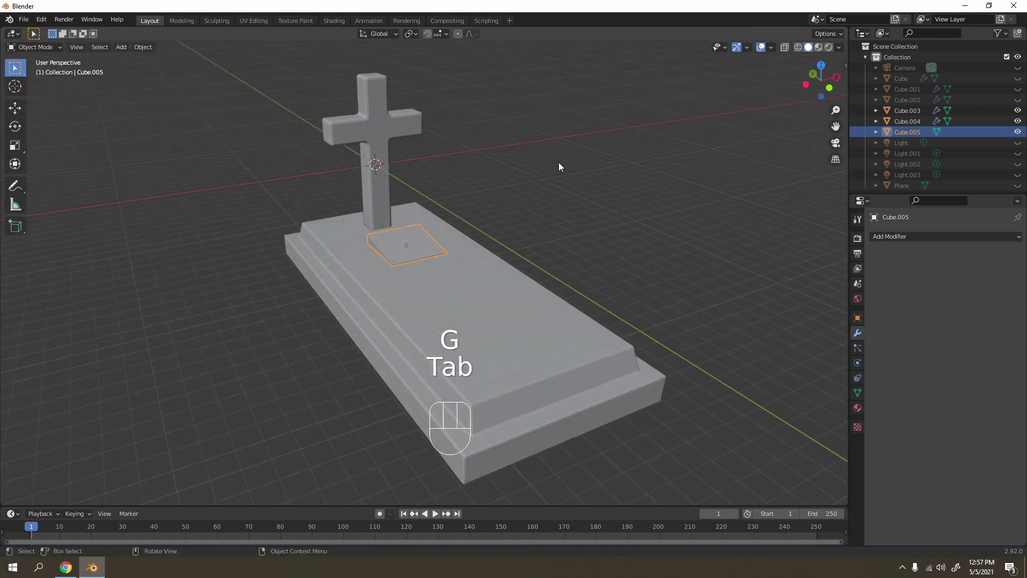
{"action": "left_click", "coordinate": [778, 79]}
{"action": "middle_click_drag", "start_coordinate": [466, 98], "coordinate": [432, 65], "text": "shift"}
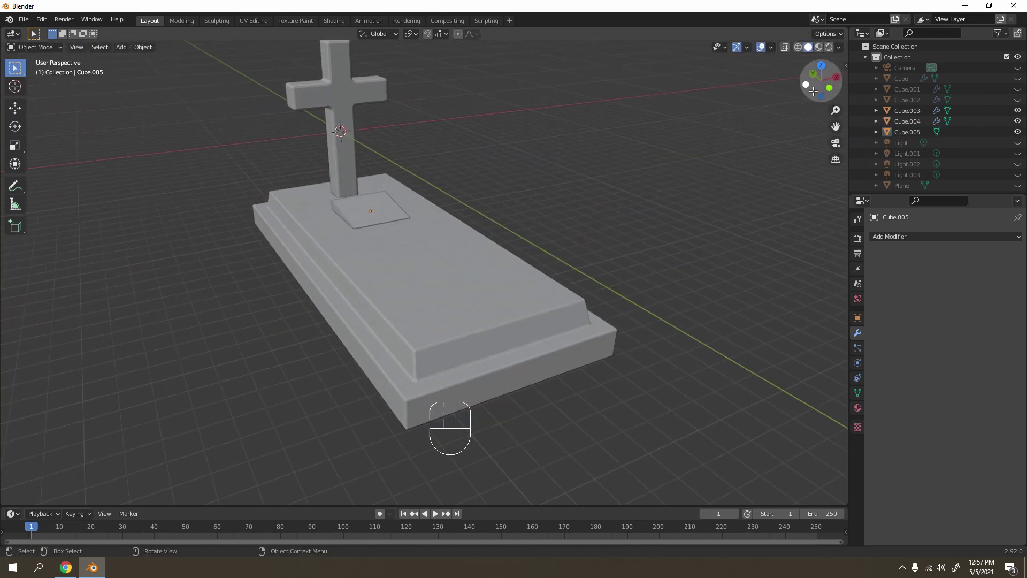
{"action": "left_click", "coordinate": [839, 47]}
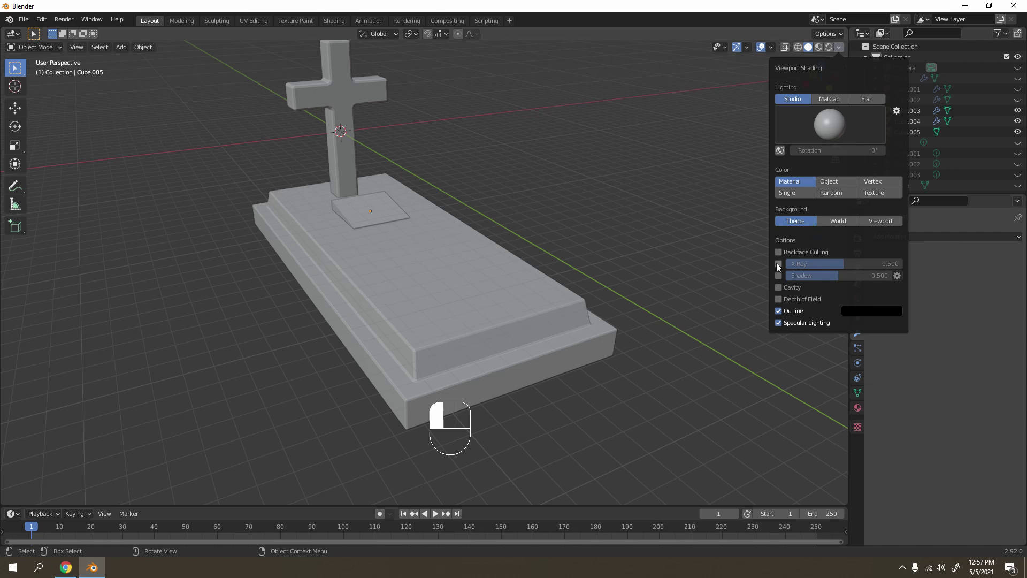
{"action": "left_click", "coordinate": [780, 288]}
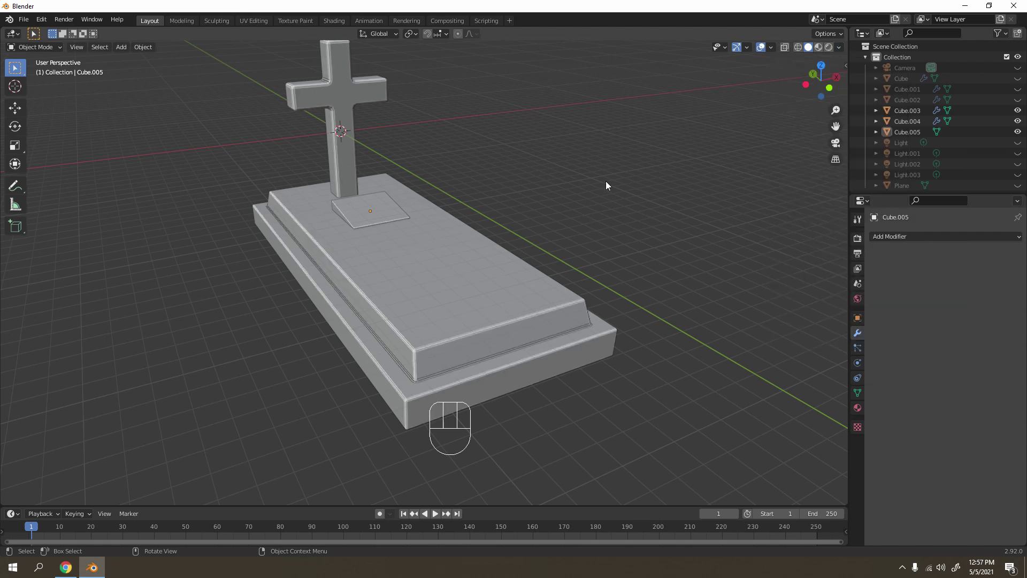
{"action": "middle_click_drag", "start_coordinate": [545, 192], "coordinate": [516, 214], "text": "shift"}
{"action": "scroll", "coordinate": [560, 219], "scroll_direction": "up", "scroll_amount": 2}
{"action": "scroll", "coordinate": [499, 209], "scroll_direction": "up", "scroll_amount": 5}
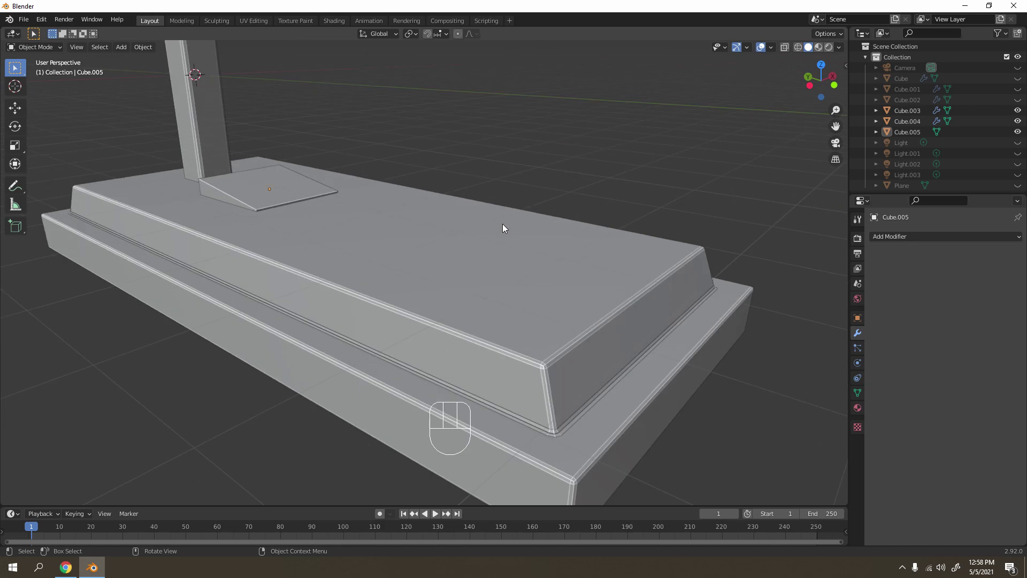
{"action": "scroll", "coordinate": [503, 224], "scroll_direction": "down", "scroll_amount": 6}
- Select all of Cube.004's geometry and run Merge by Distance, which removes 0 vertices
{"action": "left_click", "coordinate": [482, 283]}
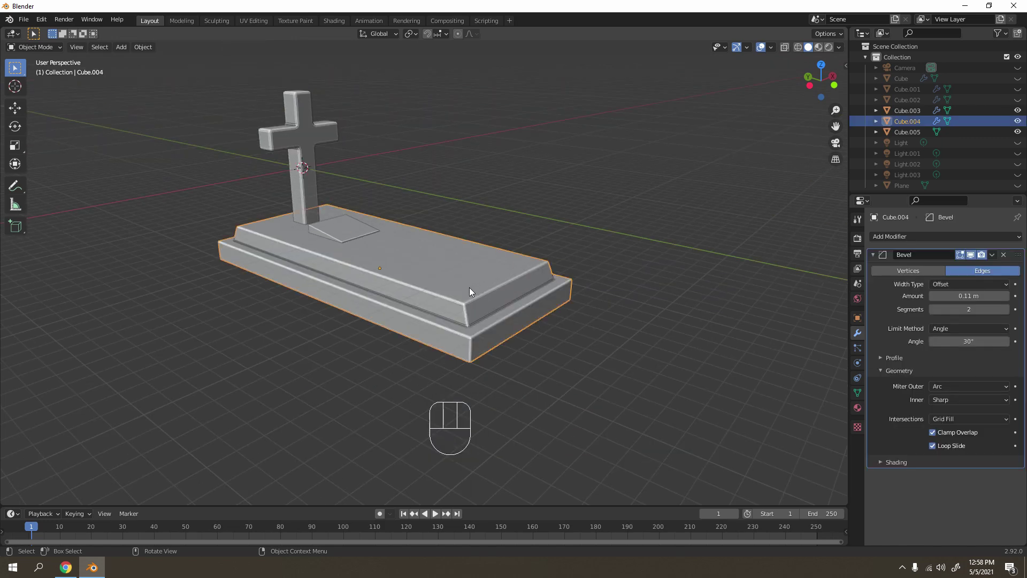
{"action": "key", "text": "Tab"}
{"action": "key", "text": "a"}
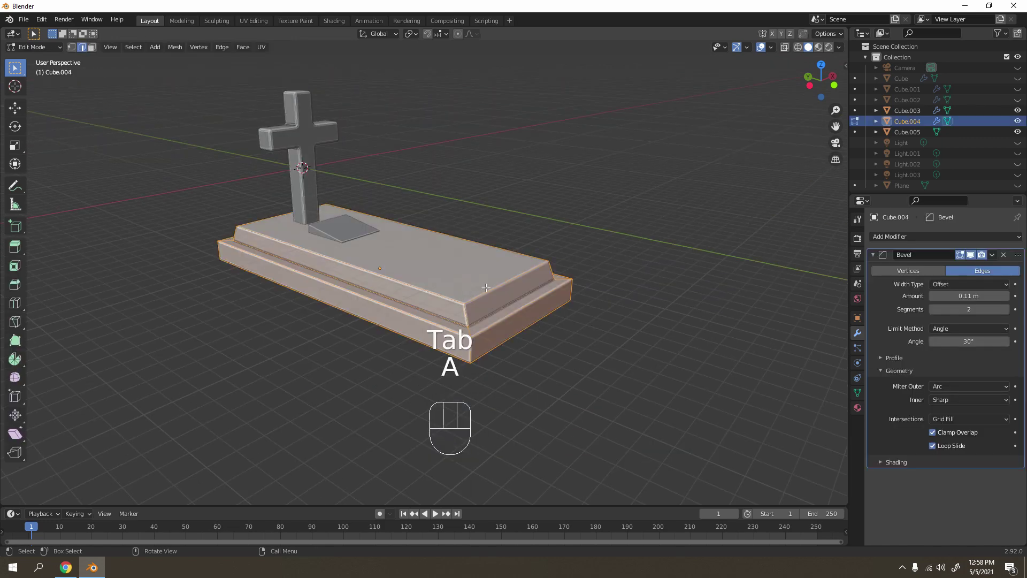
{"action": "key", "text": "ctrl+m"}
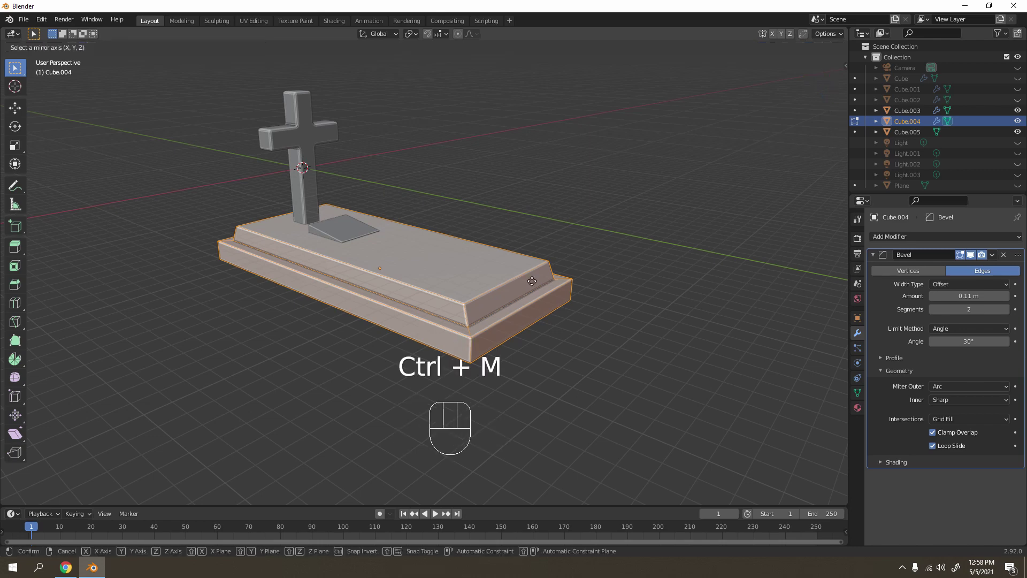
{"action": "key", "text": "m"}
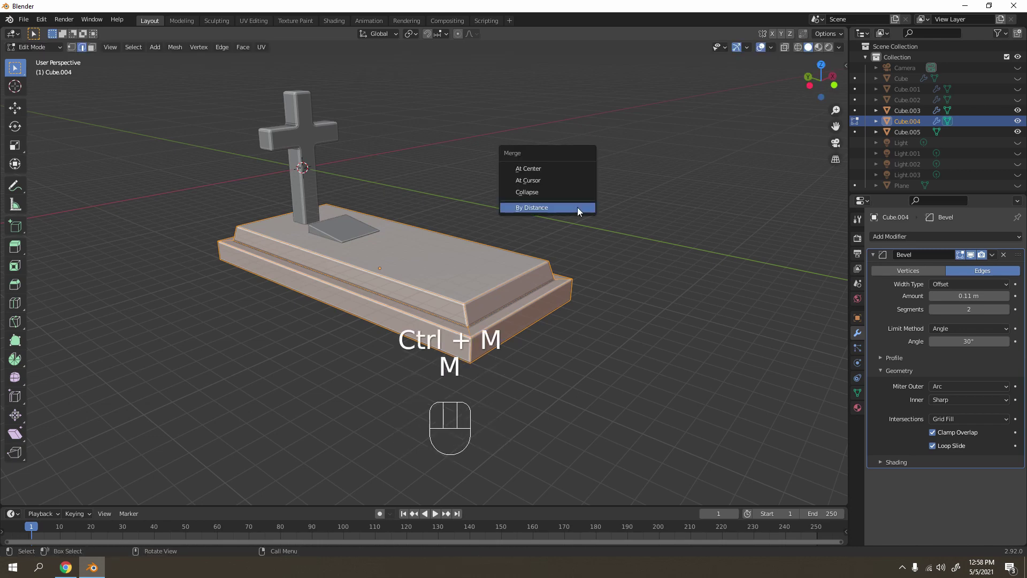
{"action": "left_click", "coordinate": [577, 207]}
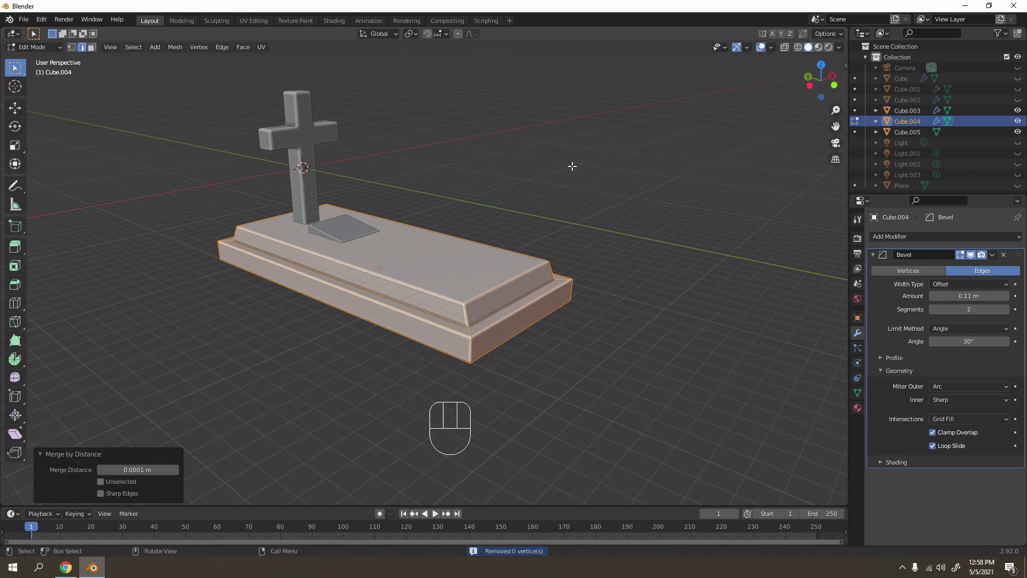
{"action": "key", "text": "Tab"}
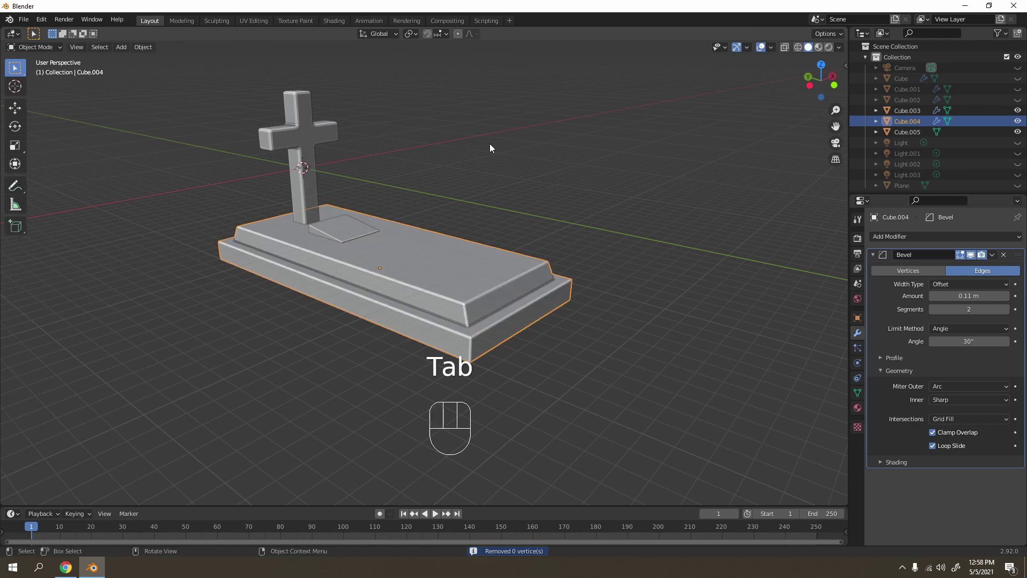
- In the Shading workspace, give the base a new material: Base Color value 0.192, Specular 0, Roughness 1
{"action": "left_click", "coordinate": [334, 21]}
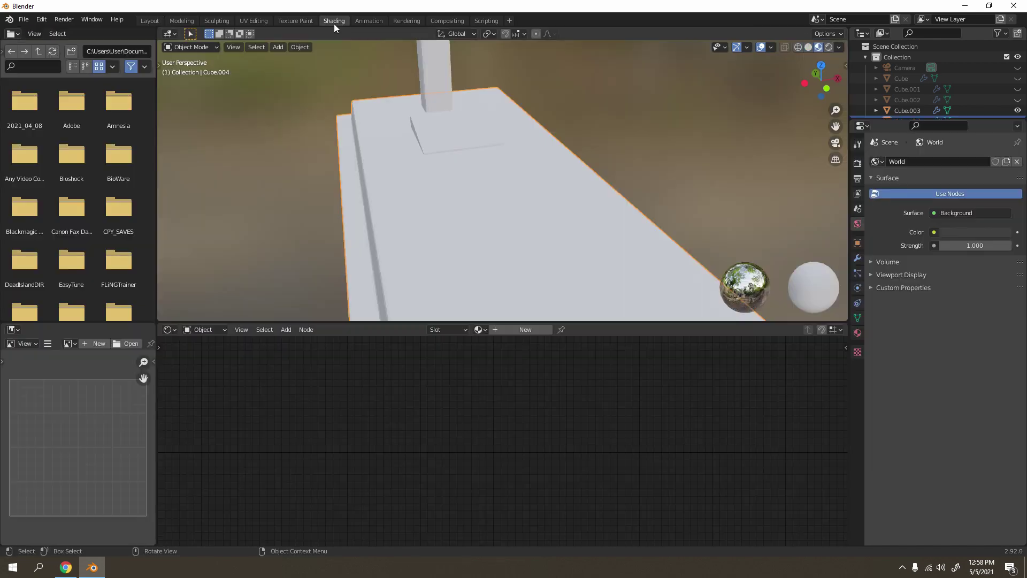
{"action": "scroll", "coordinate": [454, 145], "scroll_direction": "down", "scroll_amount": 6}
{"action": "middle_click_drag", "start_coordinate": [553, 146], "coordinate": [519, 164]}
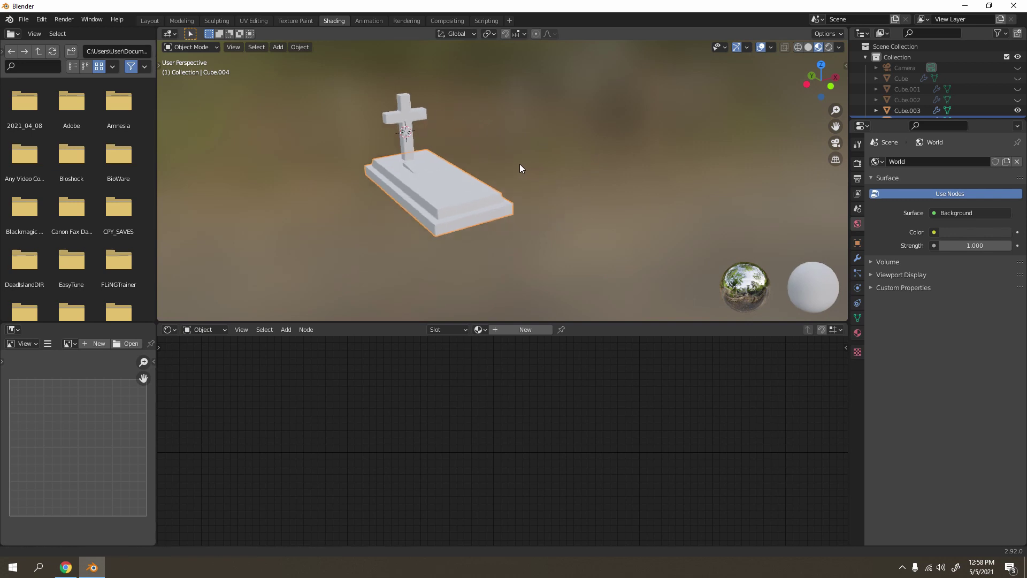
{"action": "scroll", "coordinate": [422, 221], "scroll_direction": "up", "scroll_amount": 6}
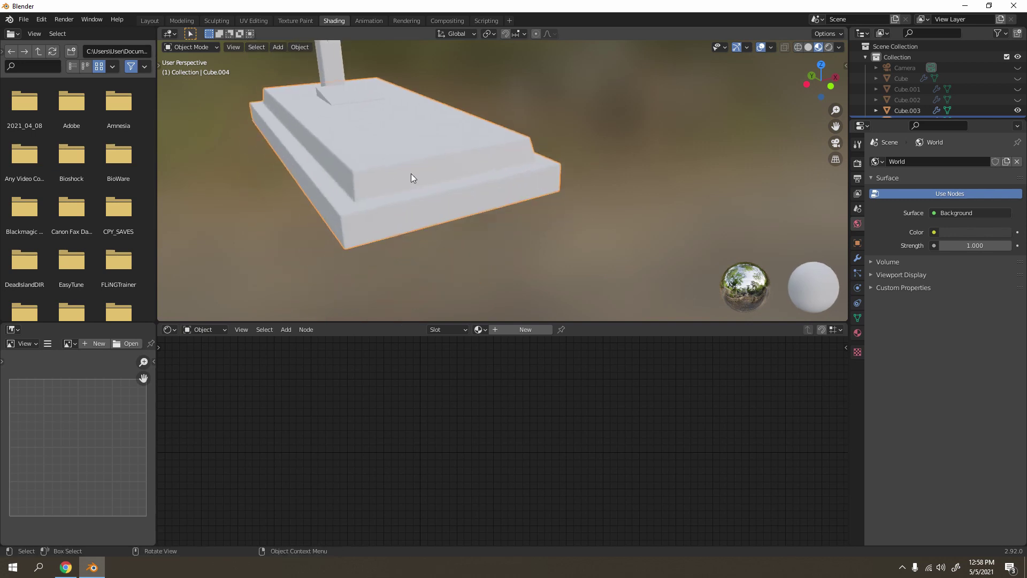
{"action": "left_click", "coordinate": [519, 332]}
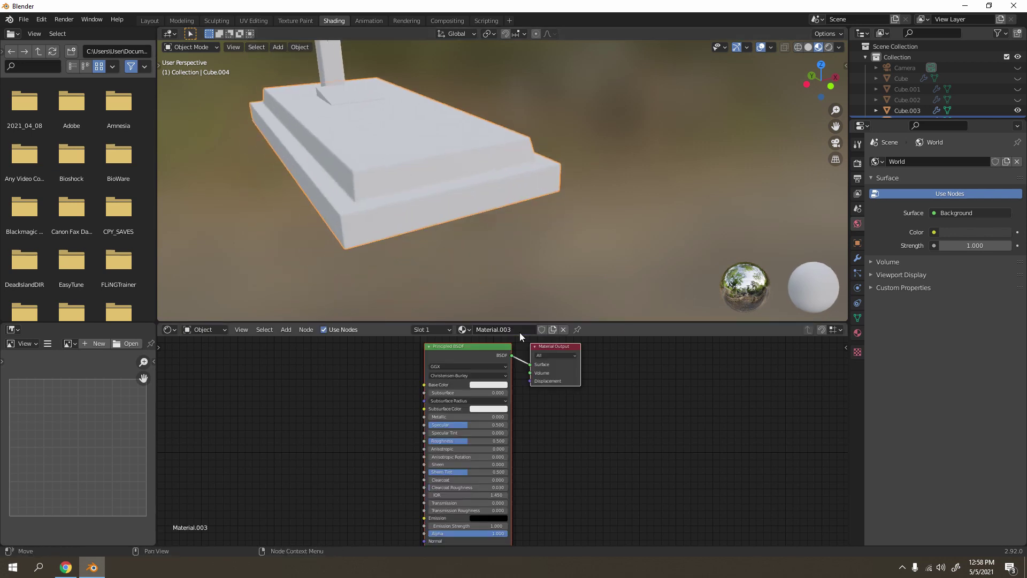
{"action": "left_click", "coordinate": [503, 385]}
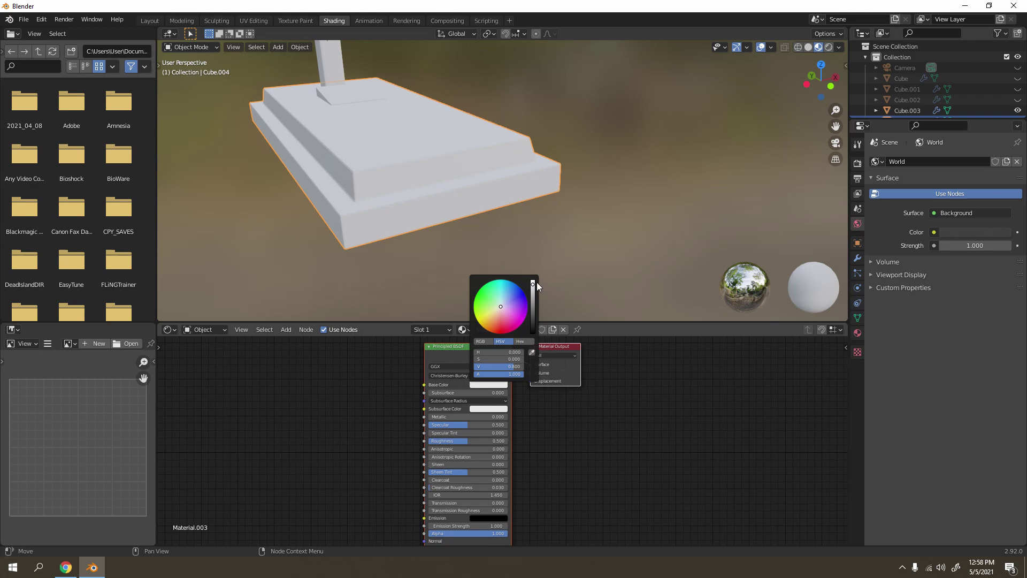
{"action": "left_click_drag", "start_coordinate": [537, 282], "coordinate": [535, 308]}
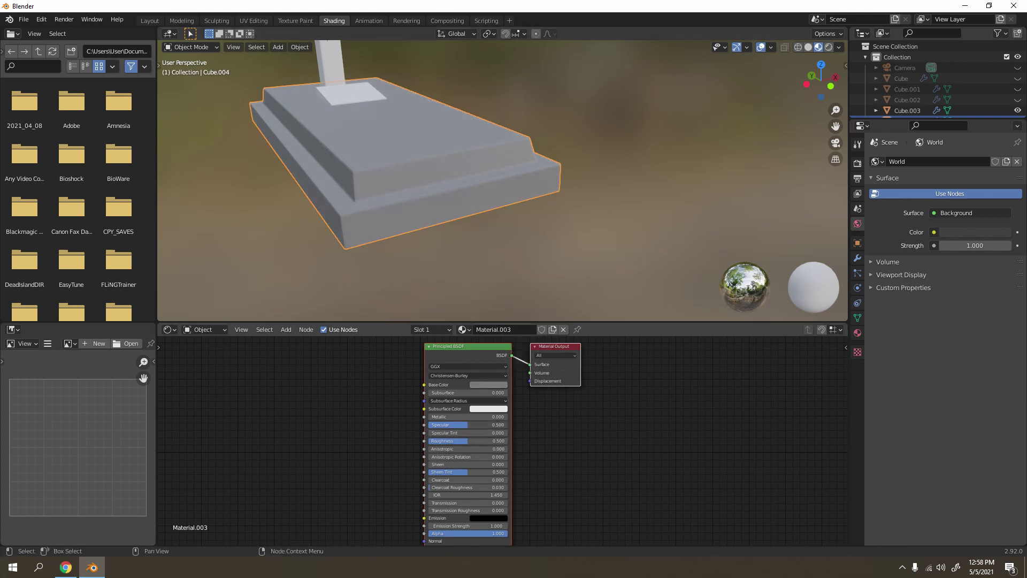
{"action": "mouse_move", "coordinate": [469, 425]}
{"action": "left_mouse_down"}
{"action": "mouse_move", "coordinate": [449, 425]}
{"action": "mouse_move", "coordinate": [509, 440]}
{"action": "left_mouse_up"}
{"action": "left_click", "coordinate": [591, 98]}
{"action": "middle_click_drag", "start_coordinate": [591, 99], "coordinate": [517, 210]}
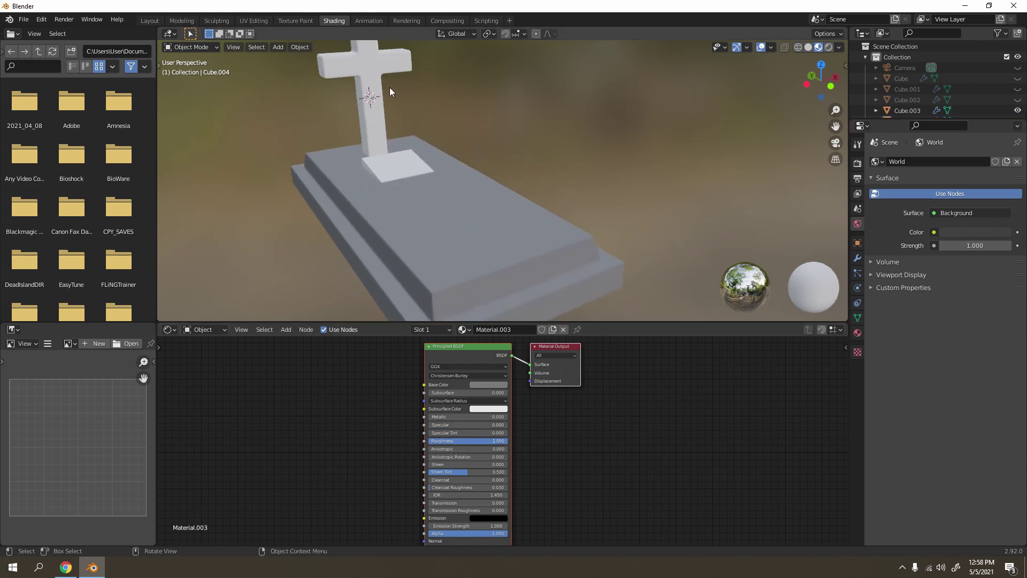
{"action": "left_click", "coordinate": [413, 173]}
- Create a new material for the plaque and tint its base colour brown
{"action": "left_click", "coordinate": [508, 329]}
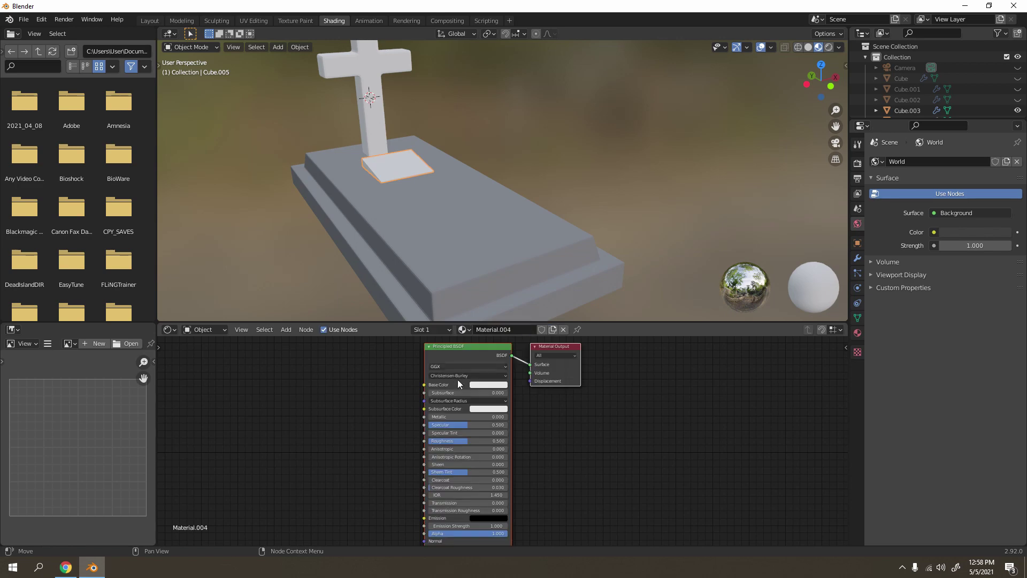
{"action": "left_click", "coordinate": [489, 384]}
{"action": "left_click_drag", "start_coordinate": [499, 306], "coordinate": [486, 328]}
{"action": "left_click_drag", "start_coordinate": [535, 288], "coordinate": [533, 305]}
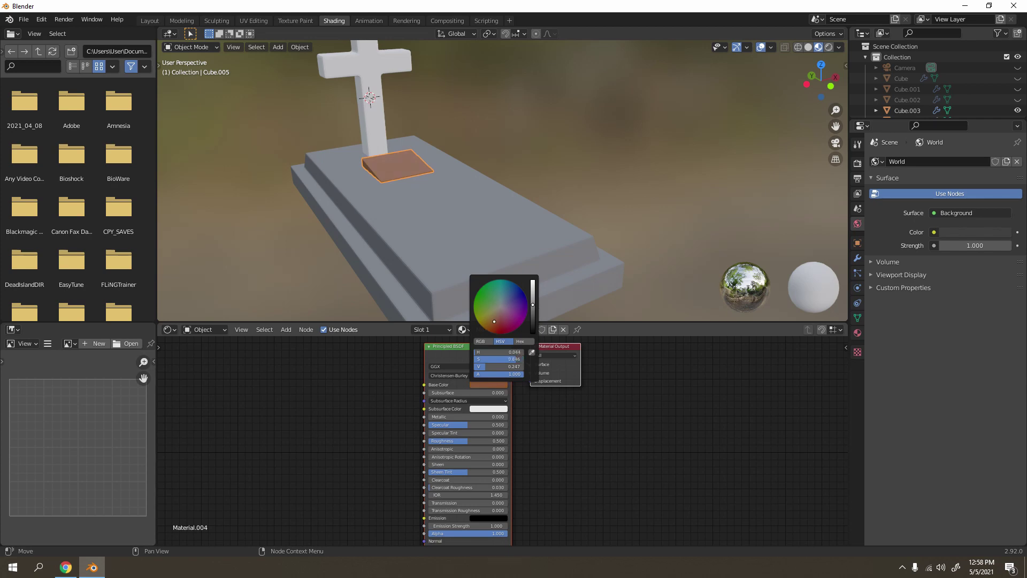
{"action": "left_click", "coordinate": [503, 319]}
{"action": "left_click", "coordinate": [490, 322]}
{"action": "mouse_move", "coordinate": [491, 321]}
{"action": "left_mouse_down"}
{"action": "mouse_move", "coordinate": [533, 295]}
{"action": "mouse_move", "coordinate": [495, 315]}
{"action": "mouse_move", "coordinate": [533, 307]}
{"action": "left_mouse_up"}
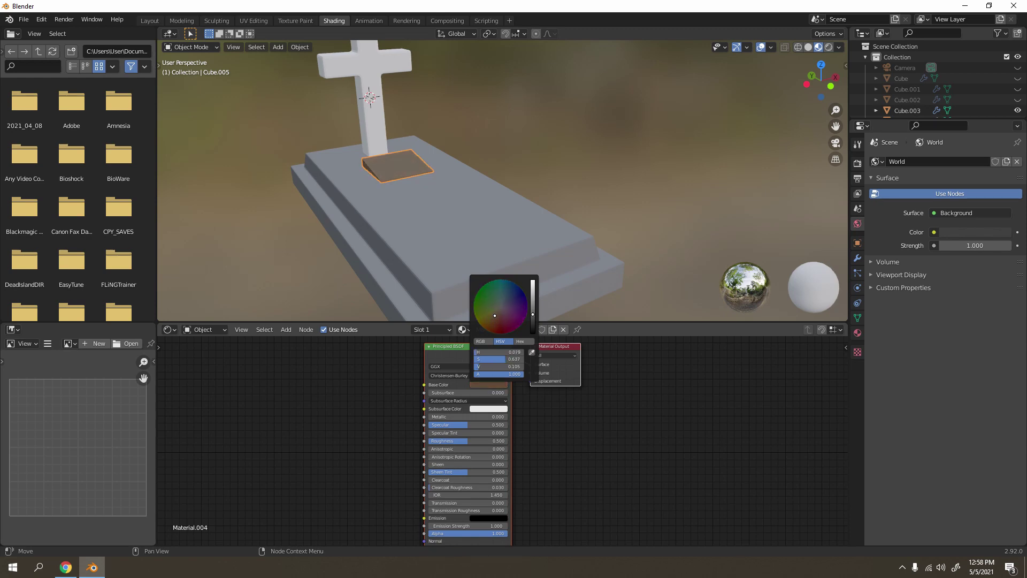
- Set the plaque material's specular to 0 for a matte finish
{"action": "left_click", "coordinate": [531, 152]}
{"action": "middle_click_drag", "start_coordinate": [532, 152], "coordinate": [389, 205]}
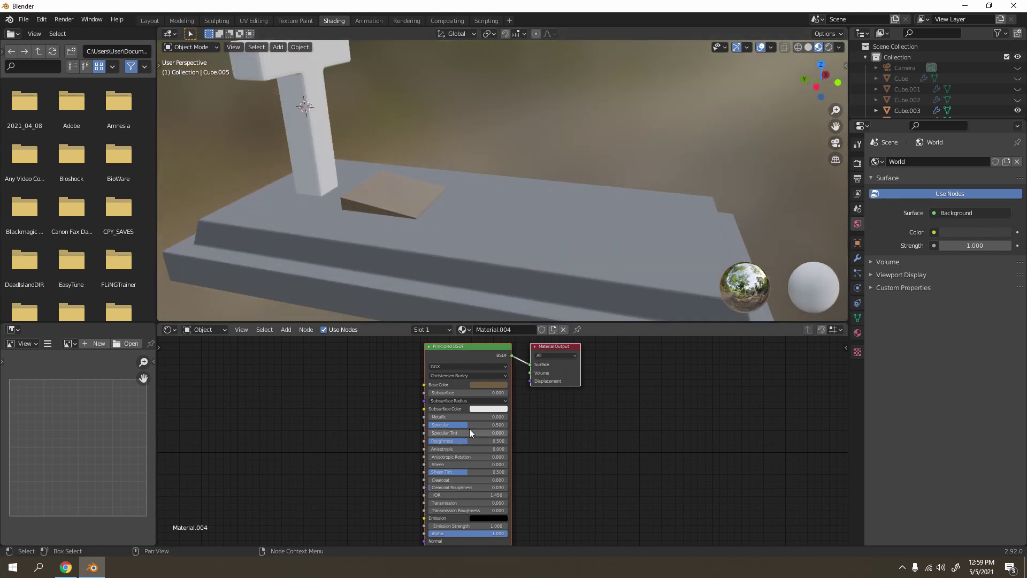
{"action": "left_click_drag", "start_coordinate": [469, 426], "coordinate": [509, 441]}
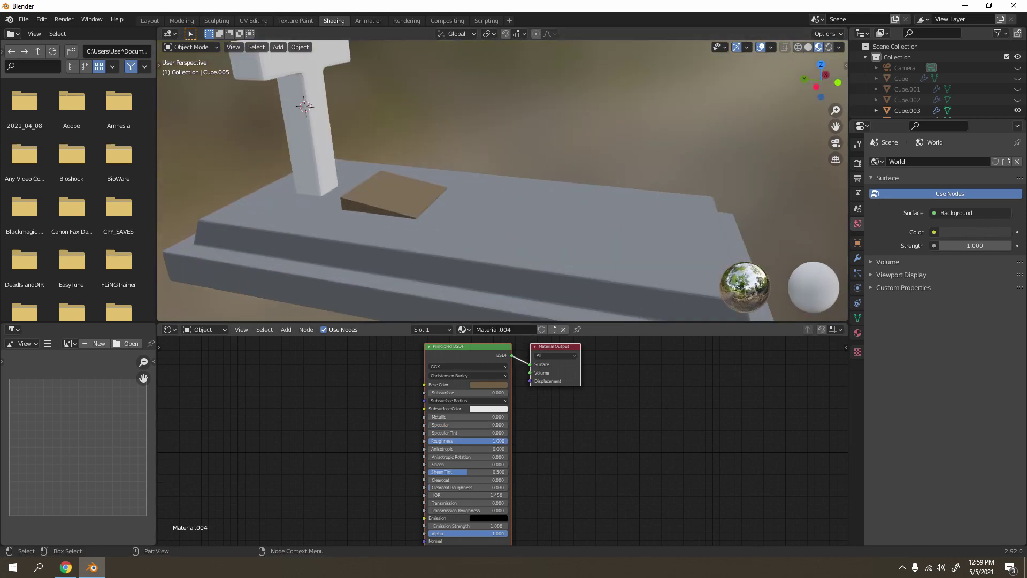
{"action": "scroll", "coordinate": [418, 143], "scroll_direction": "down", "scroll_amount": 5}
- Set the cross's Material.005 specular to 0 and roughness to 1
{"action": "left_click", "coordinate": [390, 107]}
{"action": "middle_click_drag", "start_coordinate": [390, 108], "coordinate": [464, 162]}
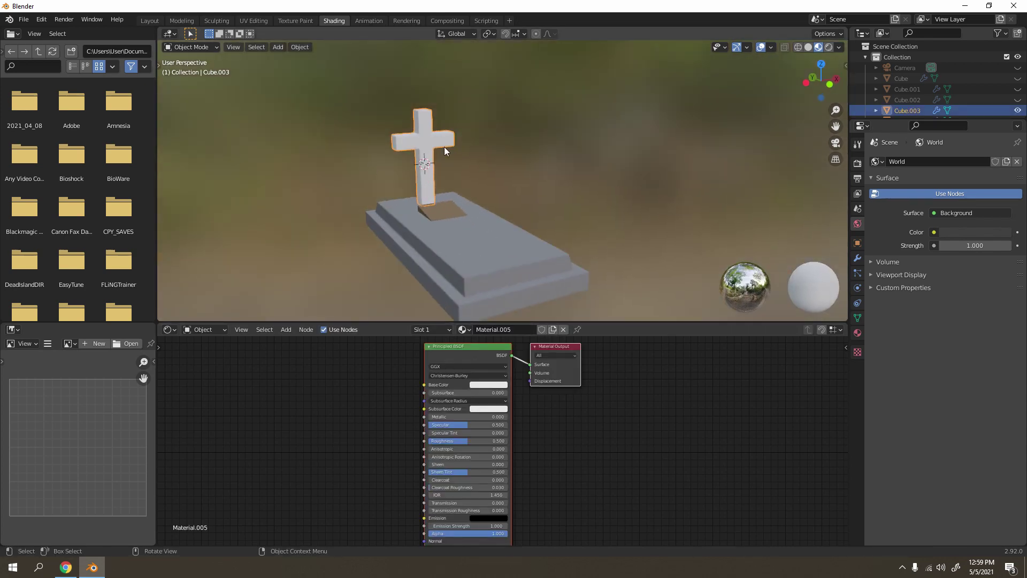
{"action": "left_click_drag", "start_coordinate": [486, 426], "coordinate": [428, 426]}
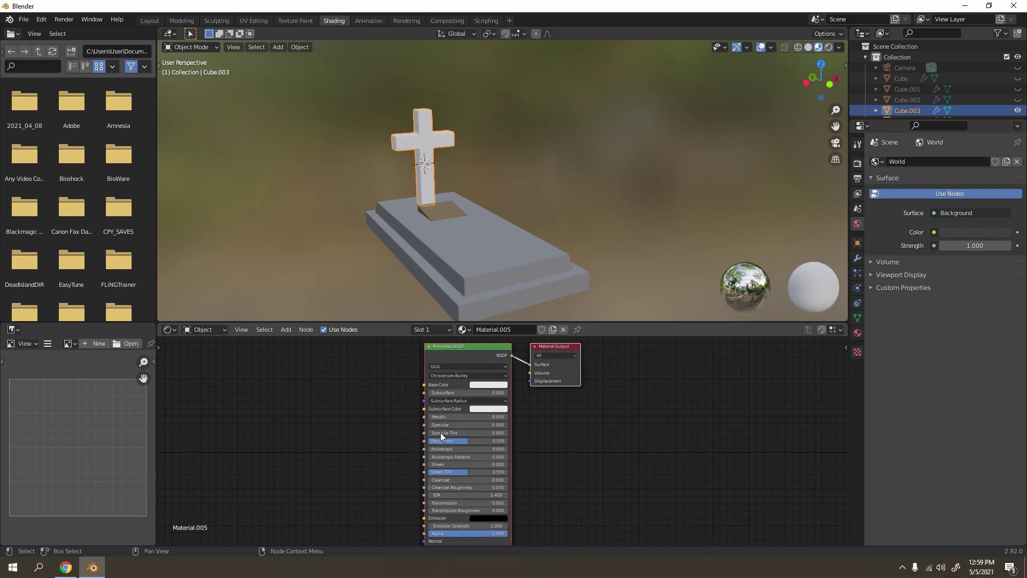
{"action": "left_click_drag", "start_coordinate": [489, 441], "coordinate": [511, 442]}
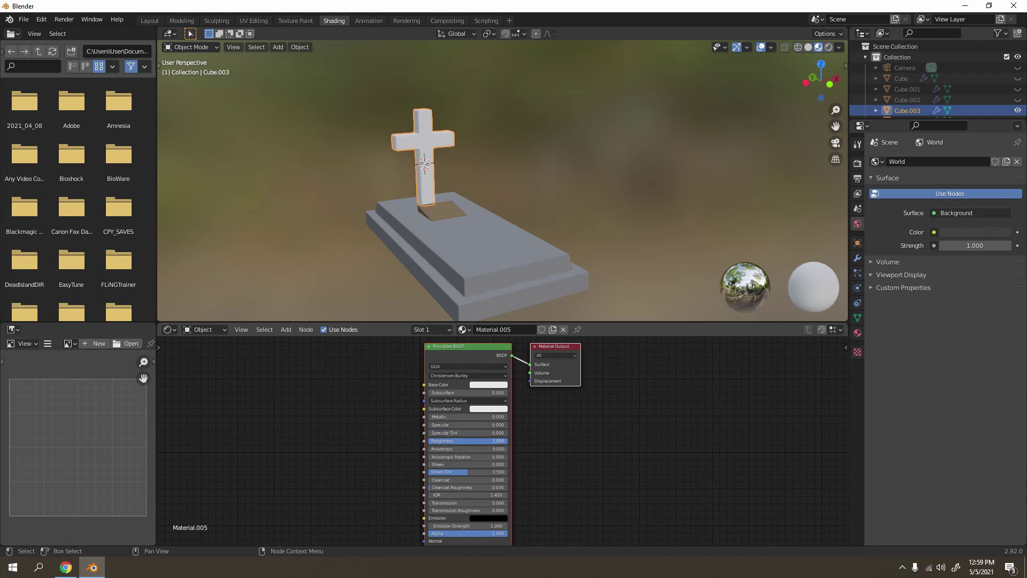
- Deselect the cross and orbit to view the whole grave from above
{"action": "left_click", "coordinate": [565, 166]}
{"action": "scroll", "coordinate": [563, 175], "scroll_direction": "down", "scroll_amount": 5}
{"action": "middle_click_drag", "start_coordinate": [562, 175], "coordinate": [441, 182]}
{"action": "scroll", "coordinate": [442, 182], "scroll_direction": "up", "scroll_amount": 6}
{"action": "middle_click_drag", "start_coordinate": [442, 227], "coordinate": [568, 186]}
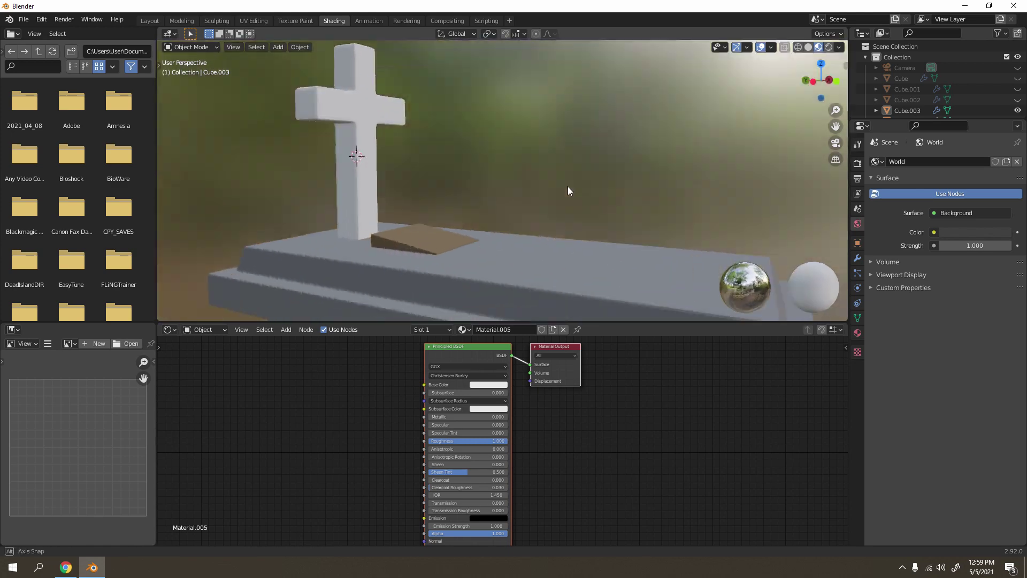
{"action": "scroll", "coordinate": [500, 153], "scroll_direction": "up", "scroll_amount": 2}
{"action": "scroll", "coordinate": [512, 146], "scroll_direction": "down", "scroll_amount": 5}
{"action": "middle_click_drag", "start_coordinate": [511, 146], "coordinate": [461, 160]}
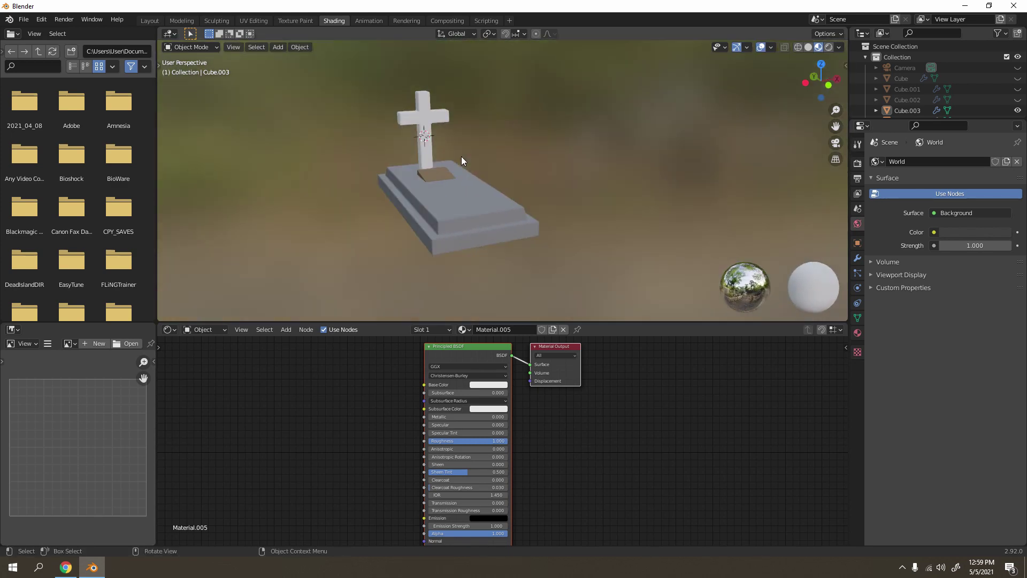